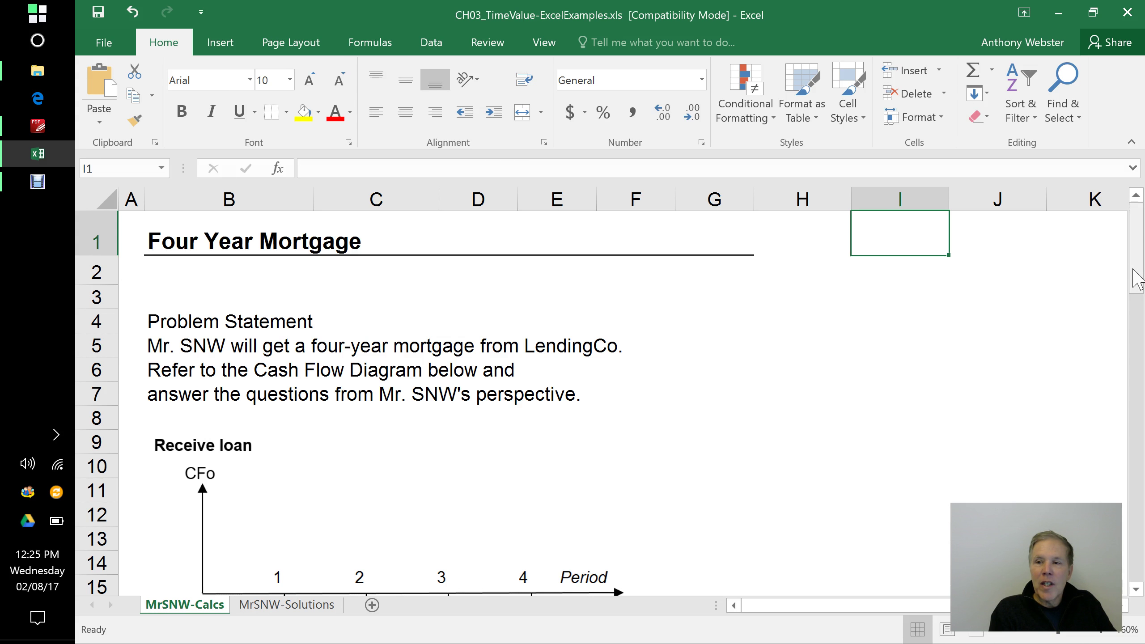
Review the mortgage problem statement, the cash flow diagram, and part A's yearly payments and interest rate
{"action": "left_click_drag", "start_coordinate": [1137, 277], "coordinate": [1138, 303]}
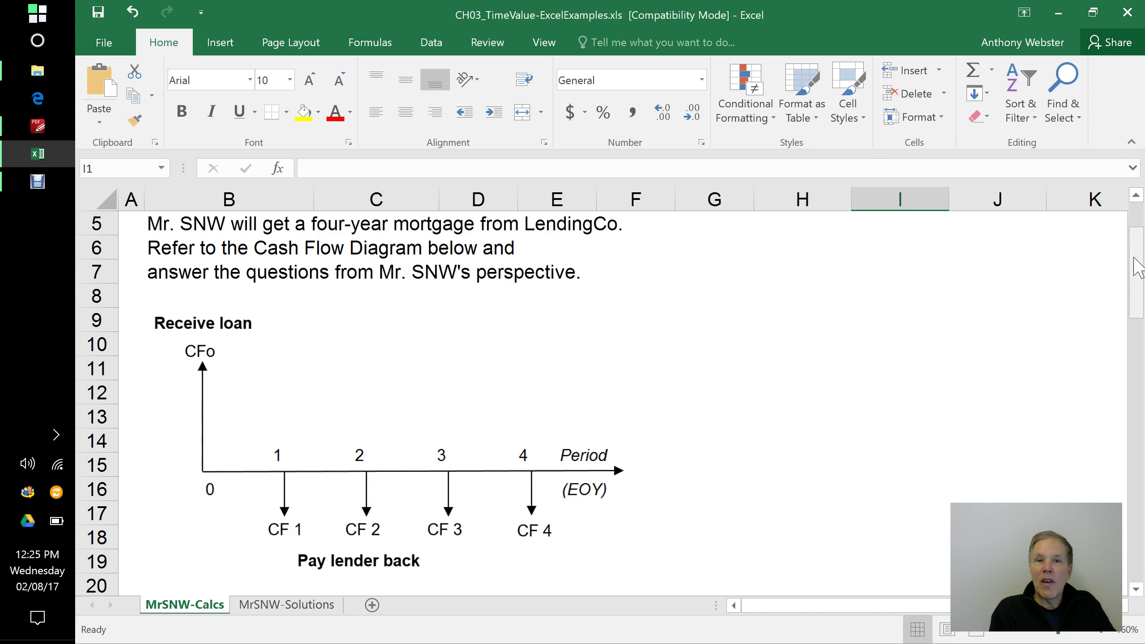
{"action": "left_click_drag", "start_coordinate": [1139, 268], "coordinate": [1141, 359]}
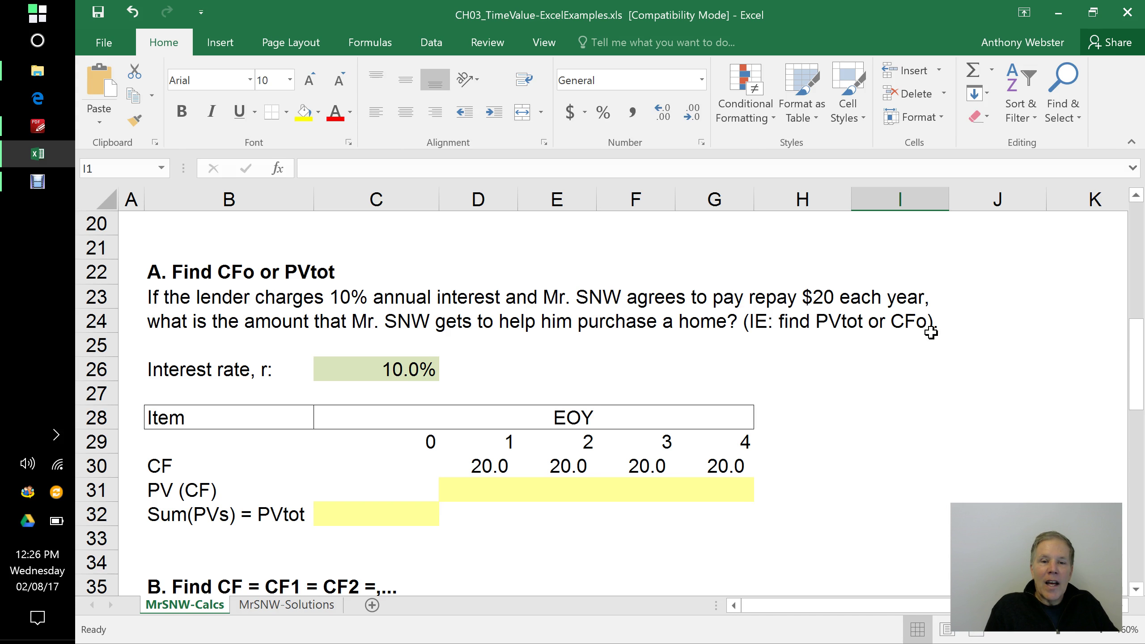
{"action": "left_click", "coordinate": [487, 471]}
{"action": "left_click", "coordinate": [560, 471]}
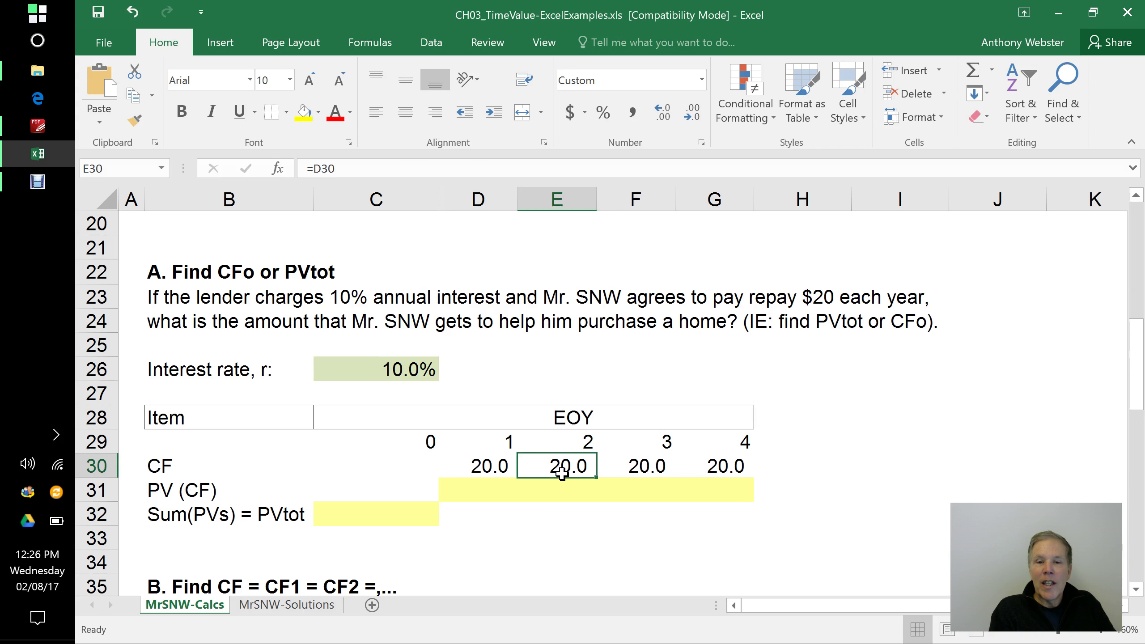
{"action": "left_click", "coordinate": [664, 469]}
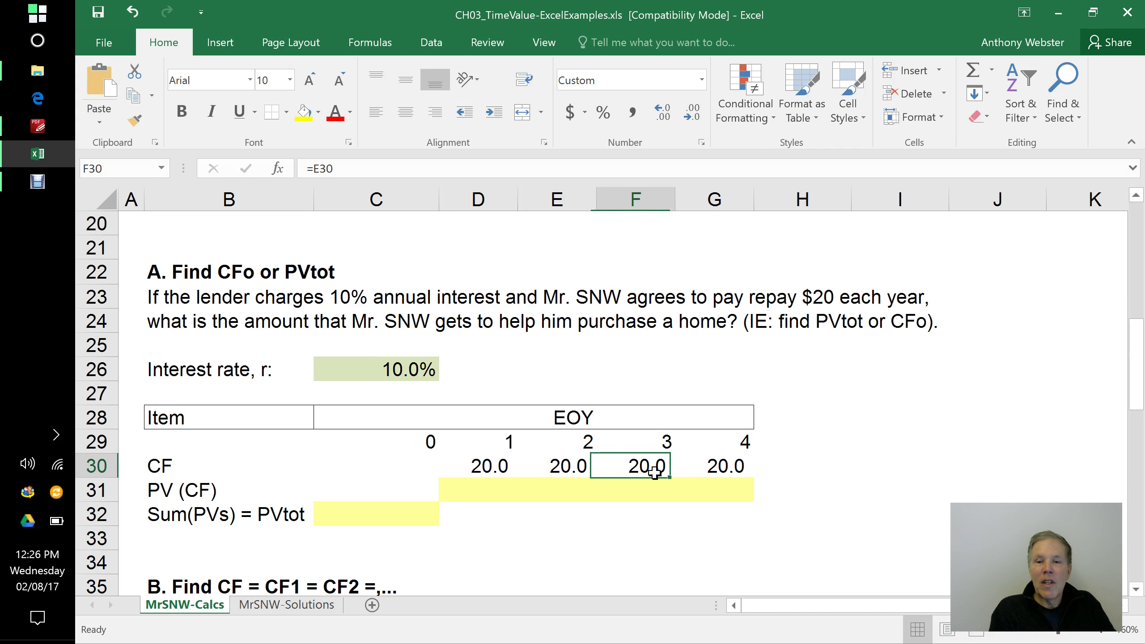
{"action": "left_click", "coordinate": [741, 470]}
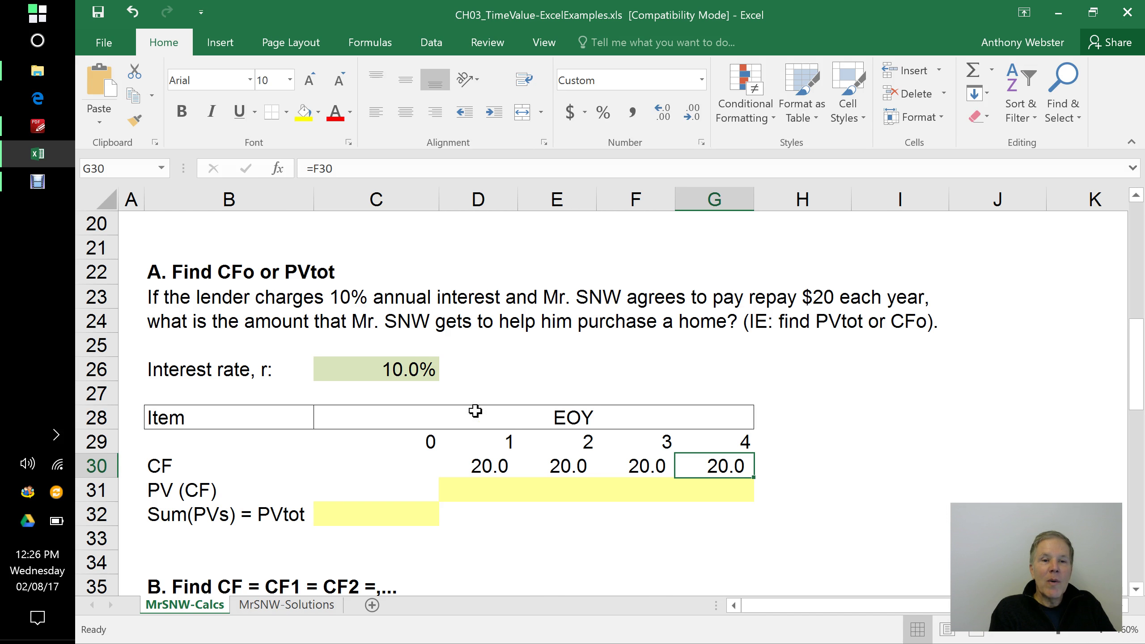
{"action": "left_click", "coordinate": [412, 373]}
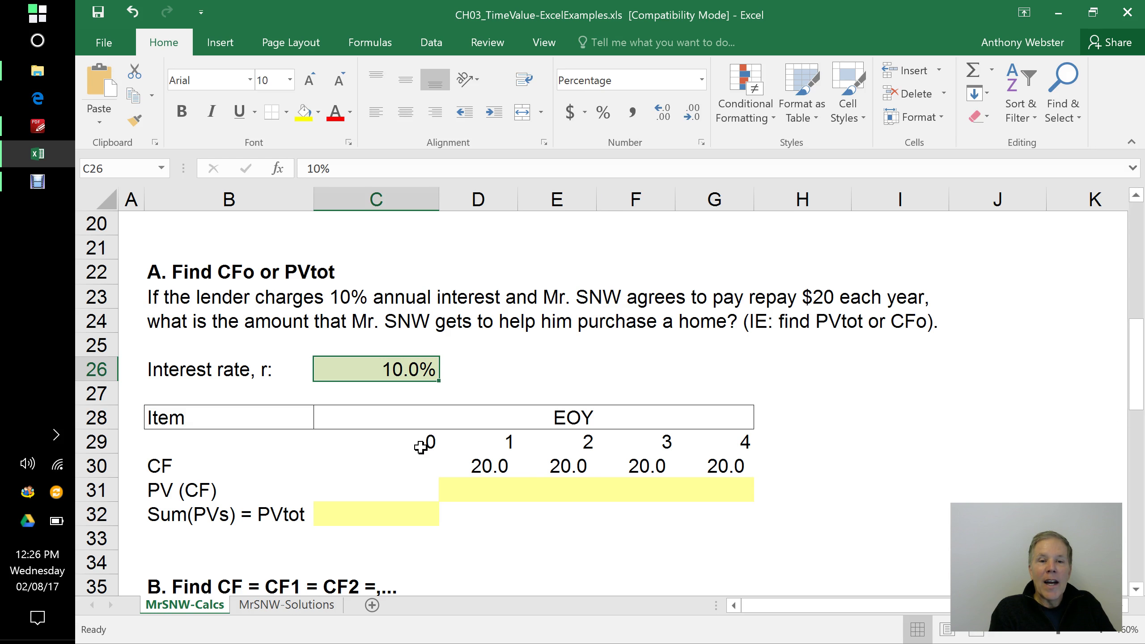
Examine the EOY periods in row 29 and the matching CF entries in row 30 of the part A table
{"action": "left_click", "coordinate": [109, 446]}
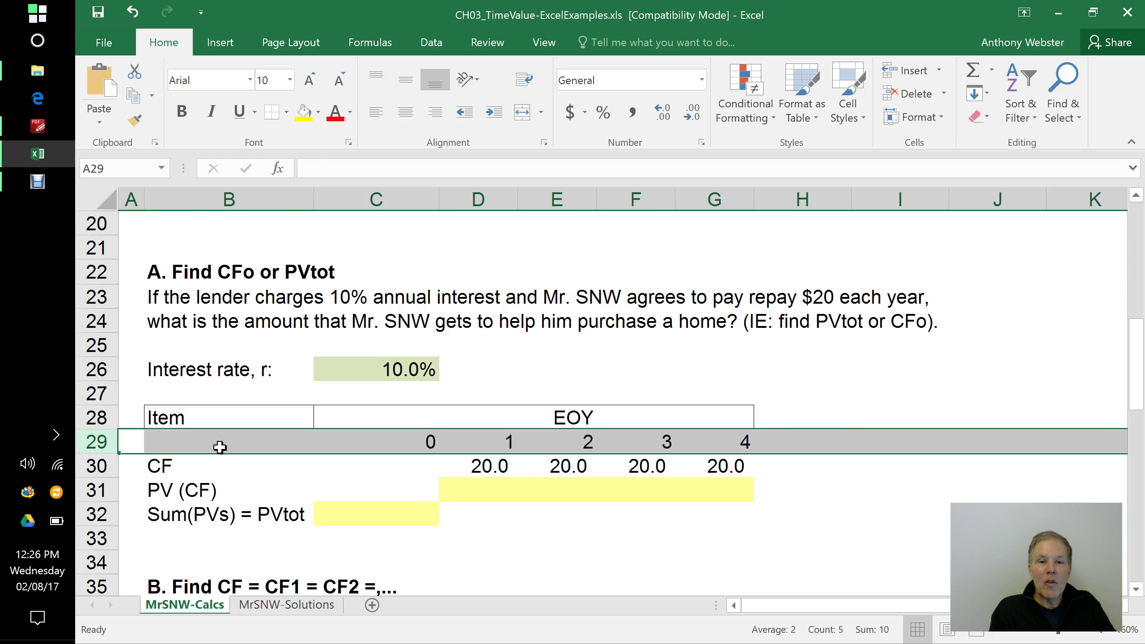
{"action": "left_click", "coordinate": [428, 442]}
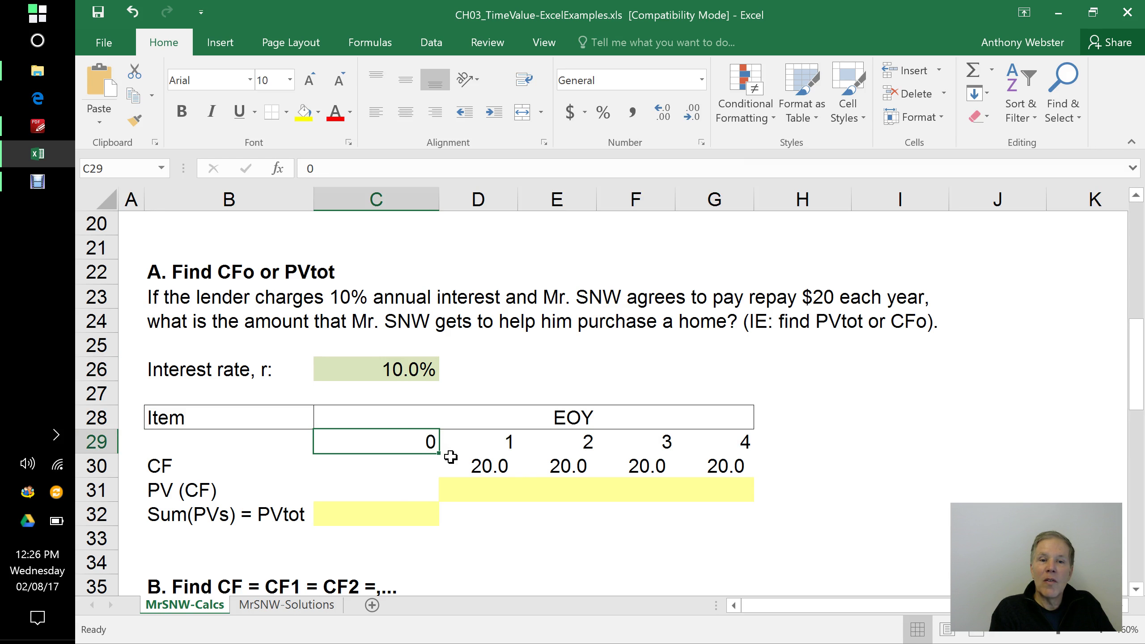
{"action": "left_click", "coordinate": [504, 444]}
{"action": "left_click", "coordinate": [576, 445]}
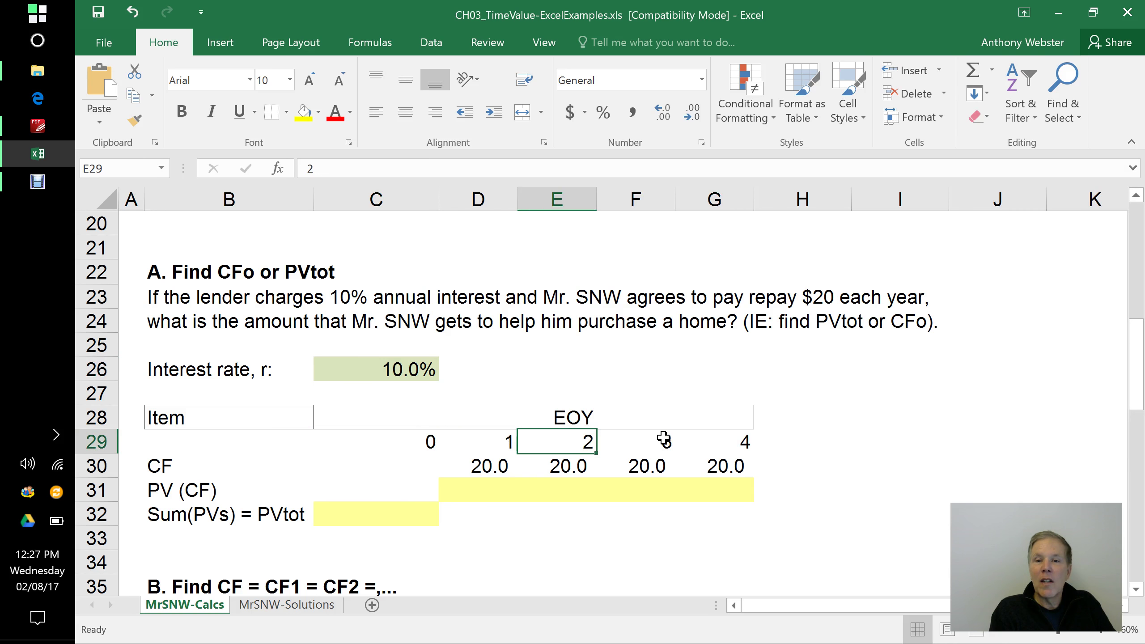
{"action": "left_click", "coordinate": [661, 444]}
{"action": "left_click", "coordinate": [737, 442]}
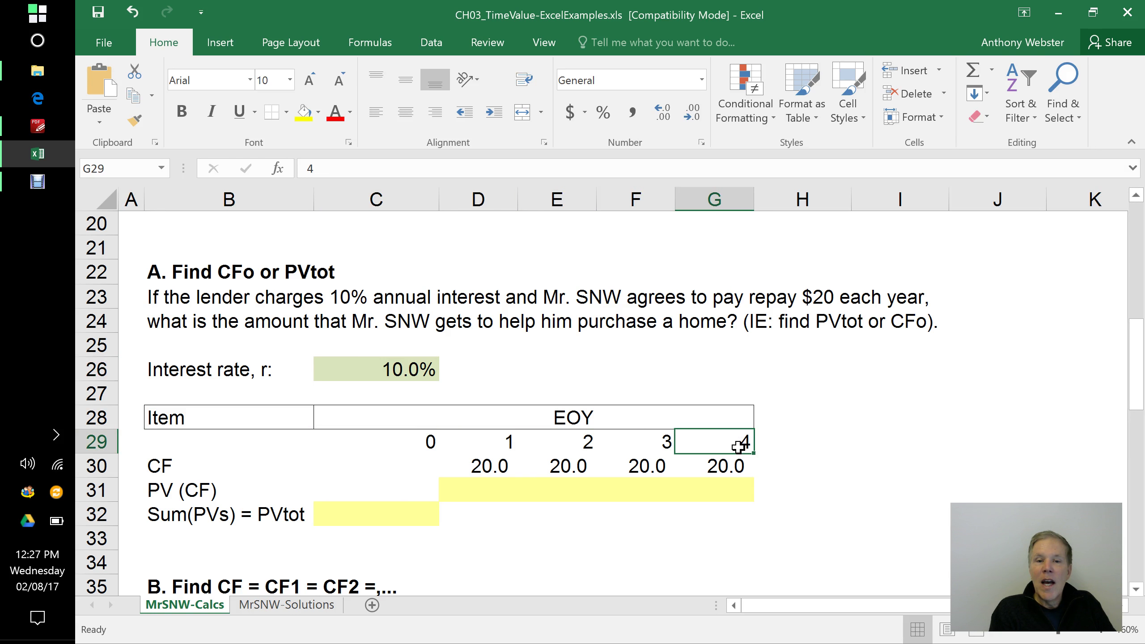
{"action": "left_click", "coordinate": [97, 466]}
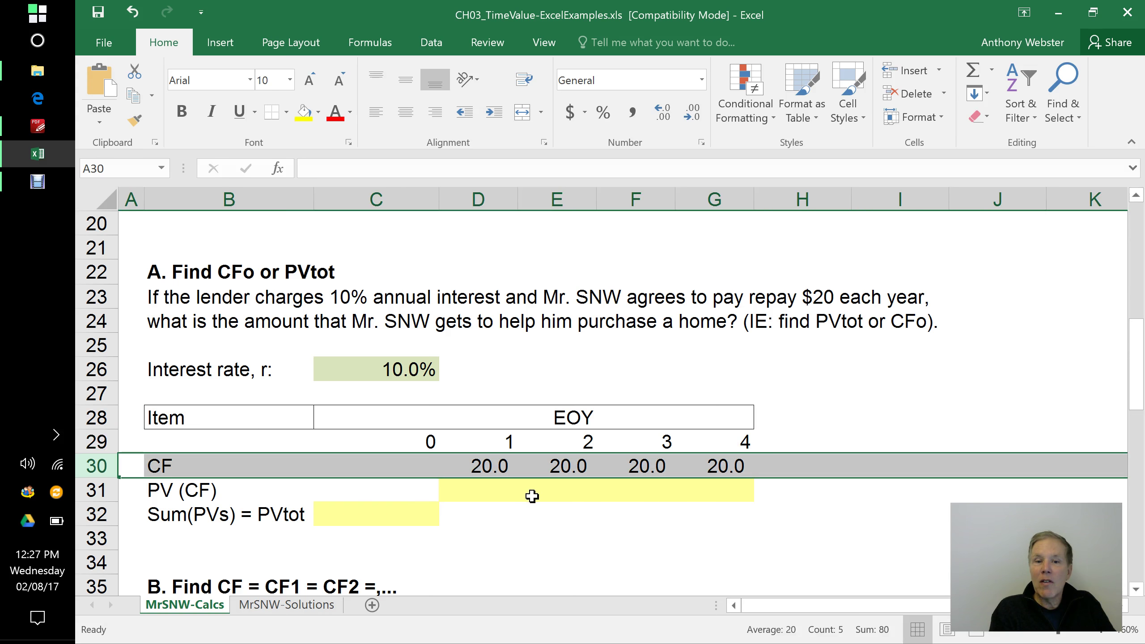
{"action": "left_click", "coordinate": [498, 467]}
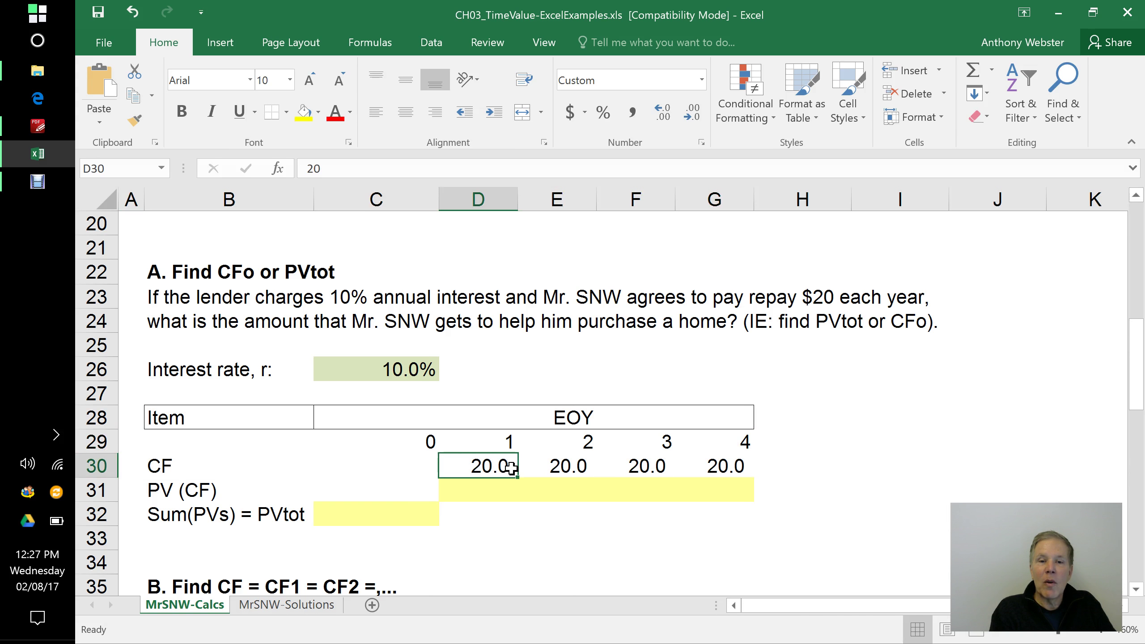
{"action": "left_click", "coordinate": [557, 468]}
{"action": "left_click", "coordinate": [634, 466]}
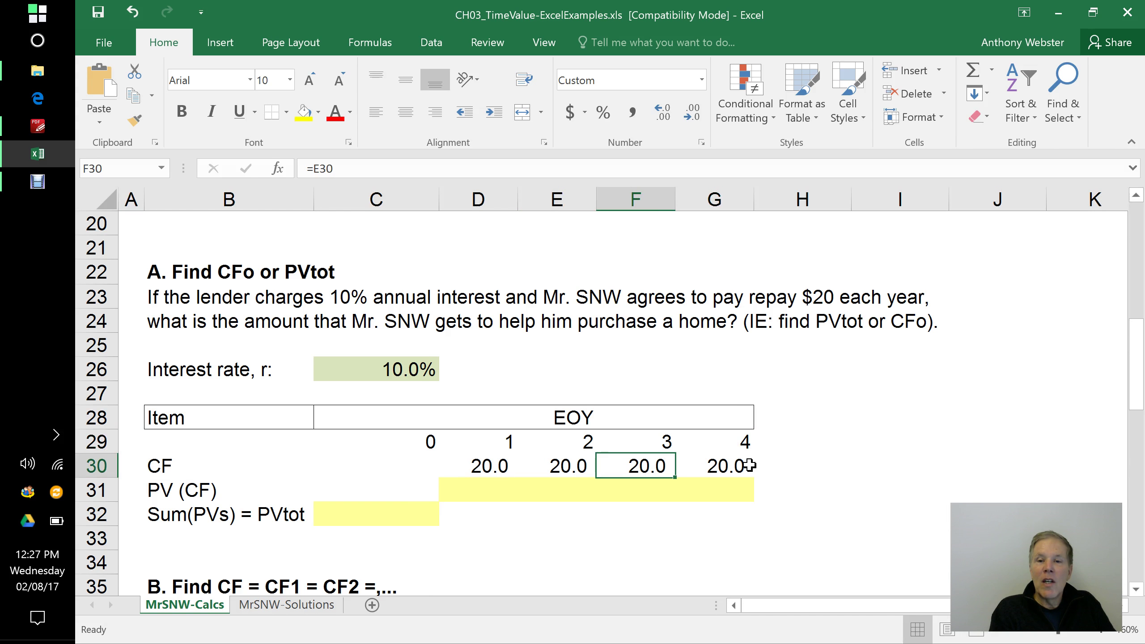
{"action": "left_click", "coordinate": [740, 467]}
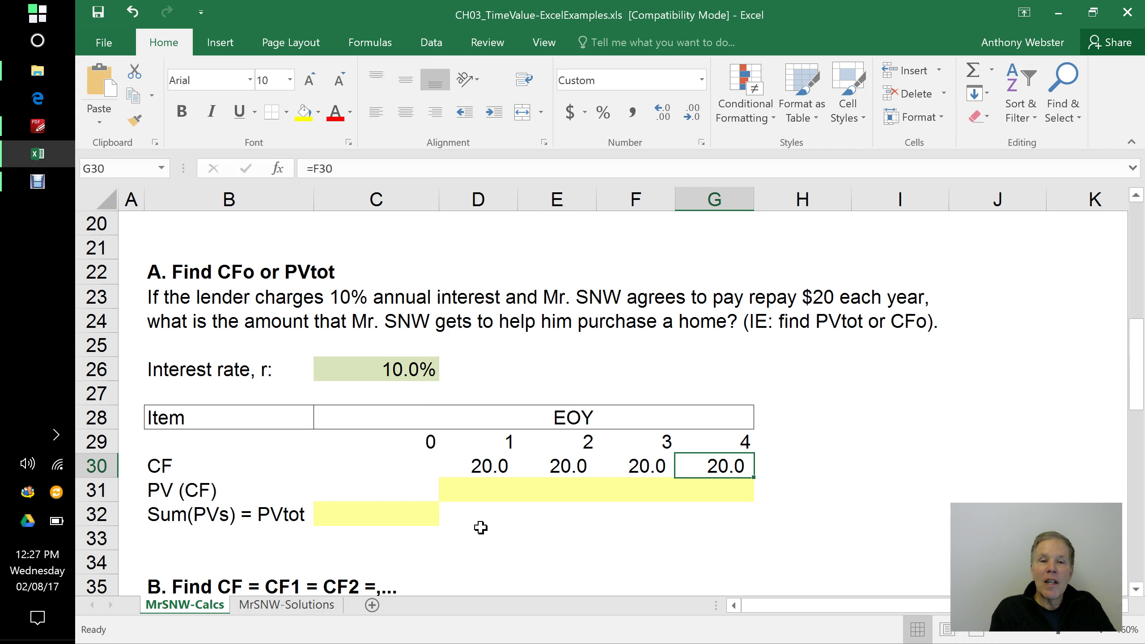
Trace each yearly cash flow in D30:G30 back to the PVtot cell C32 and inspect the empty PV (CF) row
{"action": "left_click", "coordinate": [389, 517]}
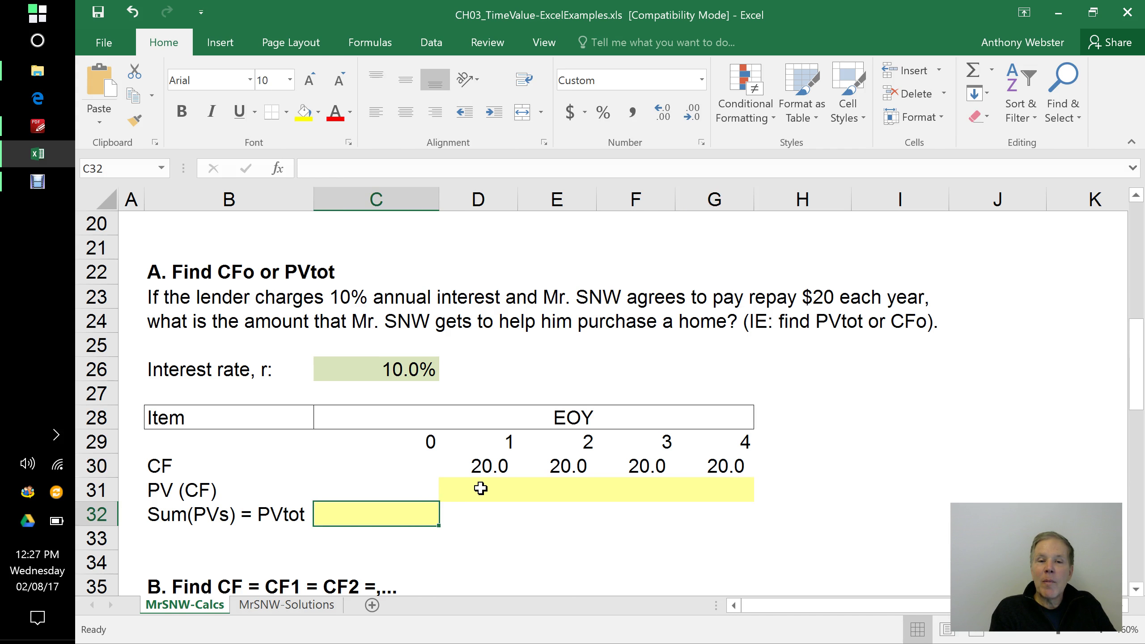
{"action": "left_click", "coordinate": [498, 467]}
{"action": "left_click", "coordinate": [419, 521]}
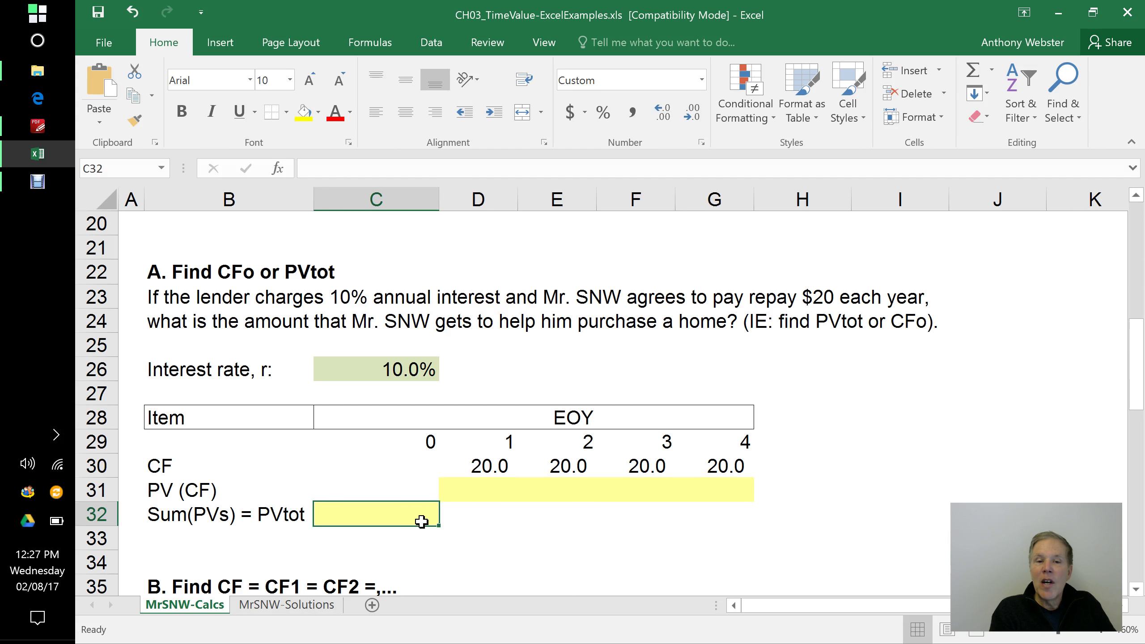
{"action": "left_click", "coordinate": [569, 468]}
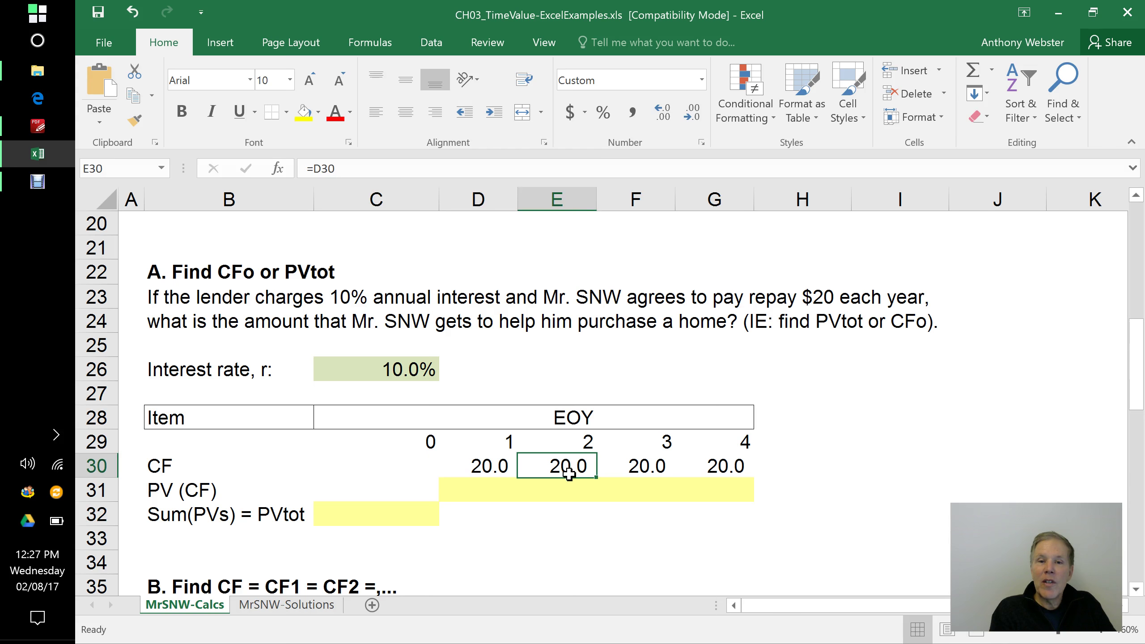
{"action": "left_click", "coordinate": [418, 514]}
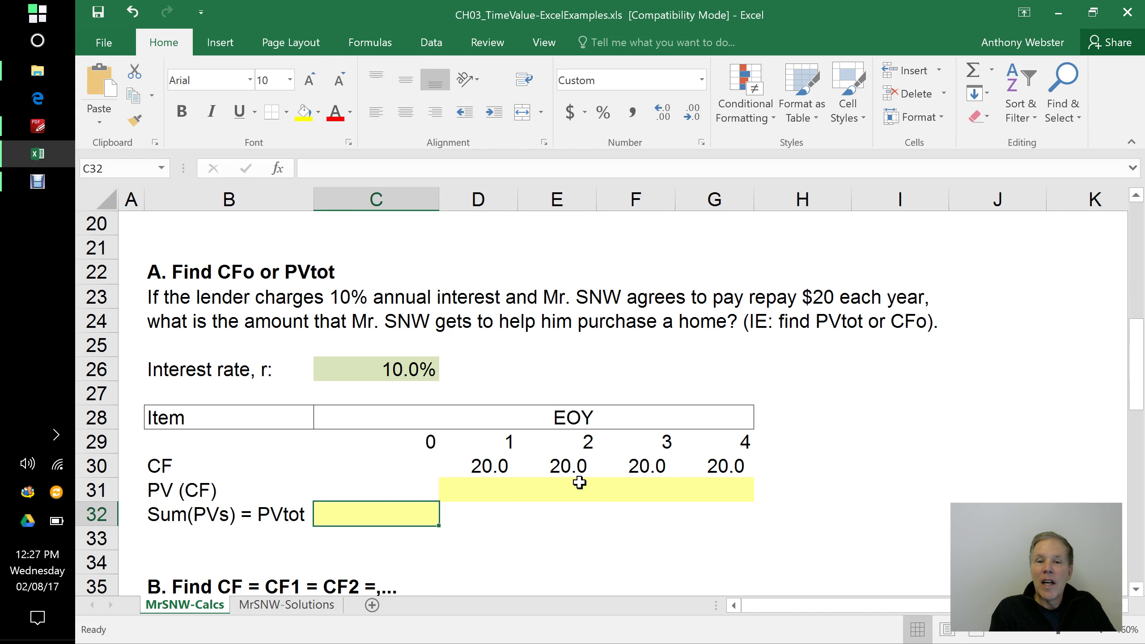
{"action": "left_click", "coordinate": [644, 467]}
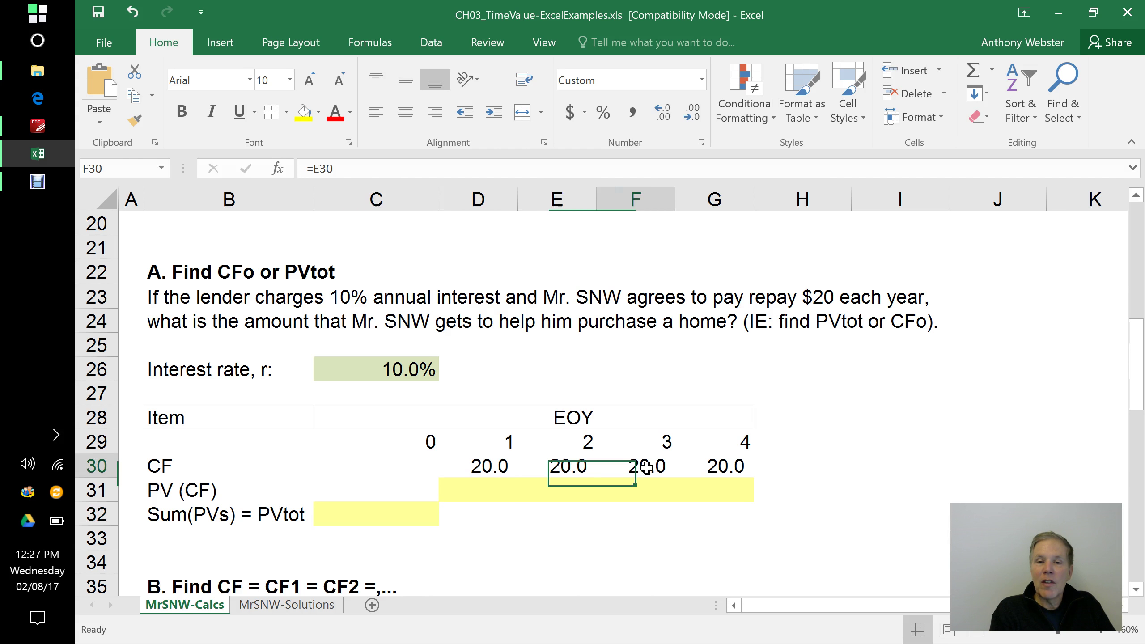
{"action": "left_click", "coordinate": [725, 468]}
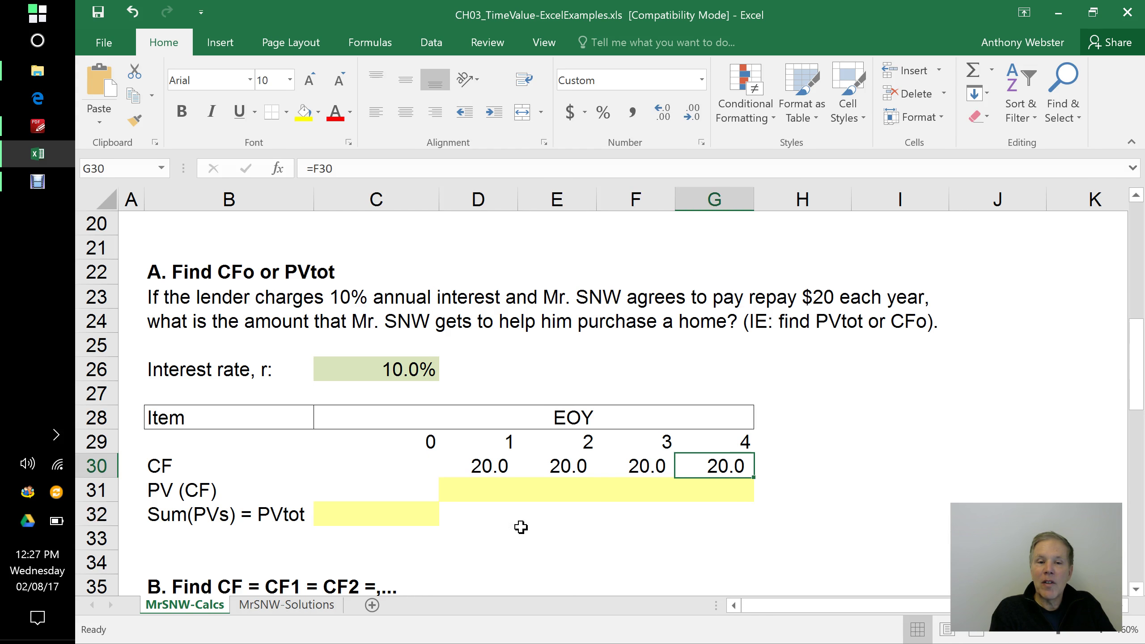
{"action": "left_click", "coordinate": [421, 518]}
{"action": "left_click", "coordinate": [739, 465]}
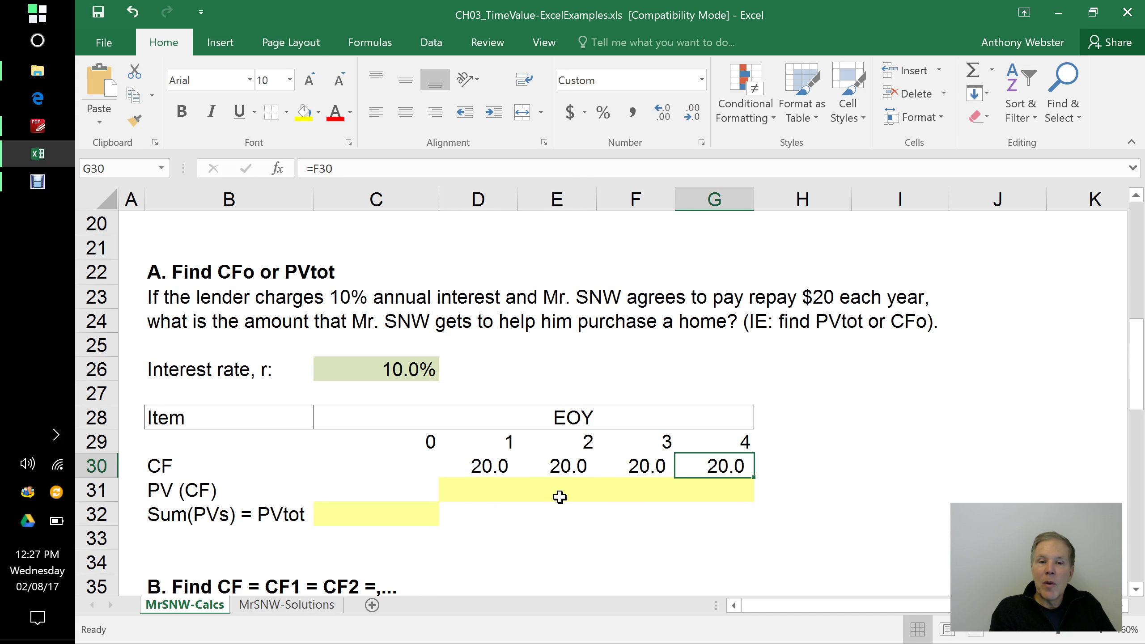
{"action": "left_click", "coordinate": [499, 490]}
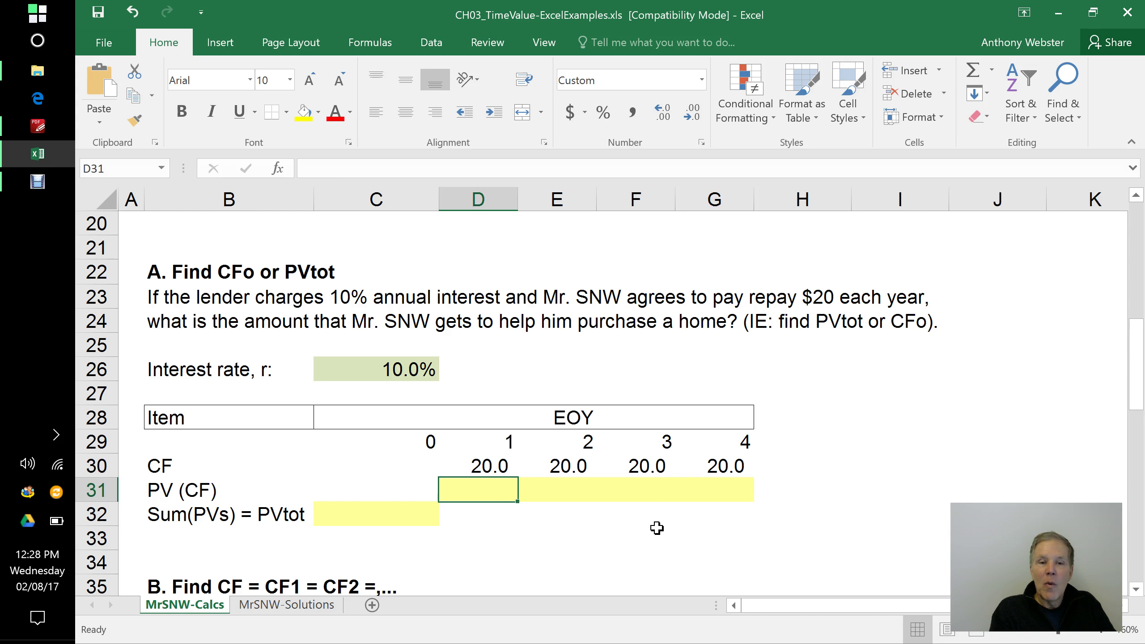
{"action": "left_click", "coordinate": [104, 491]}
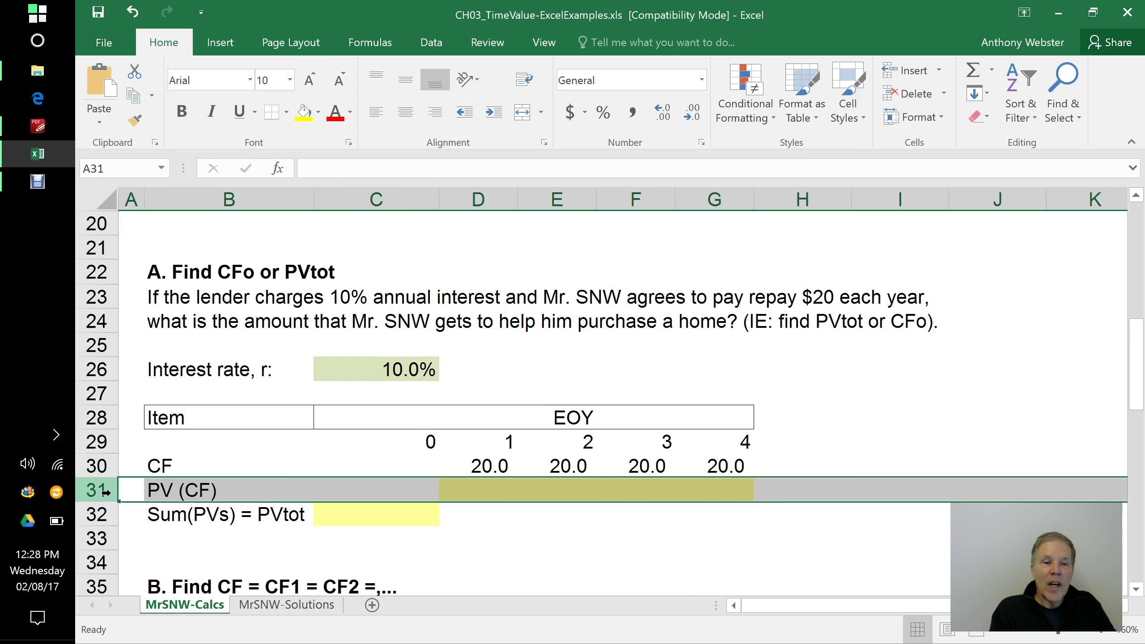
Enter the year 1 present value formula =D30/(1+$C26)^1 in cell D31
{"action": "left_click", "coordinate": [485, 496]}
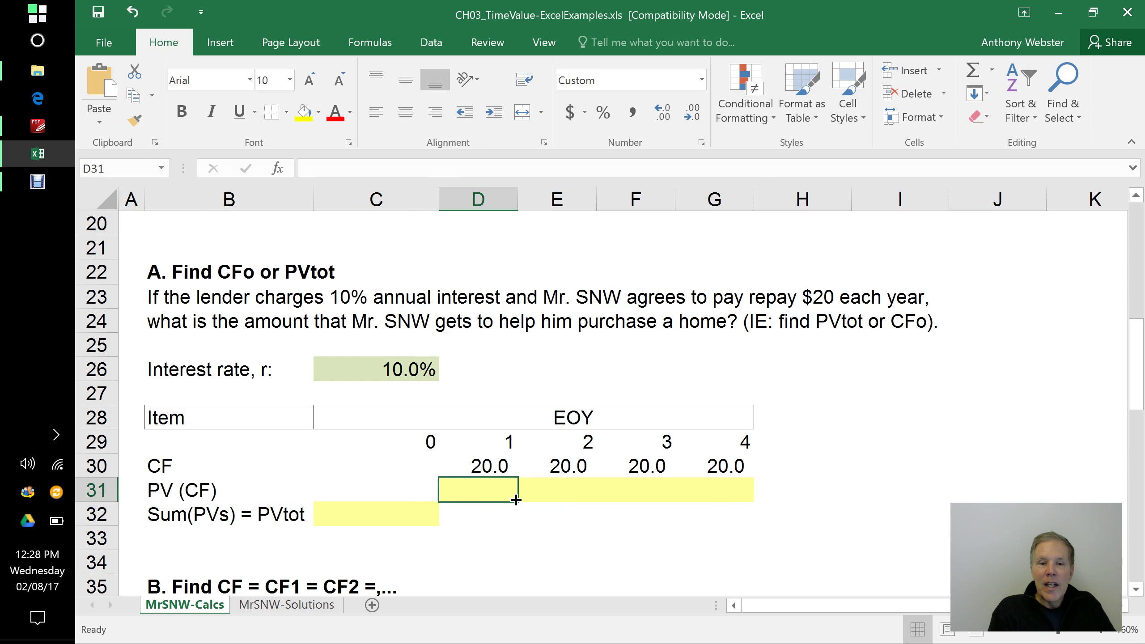
{"action": "type", "text": "="}
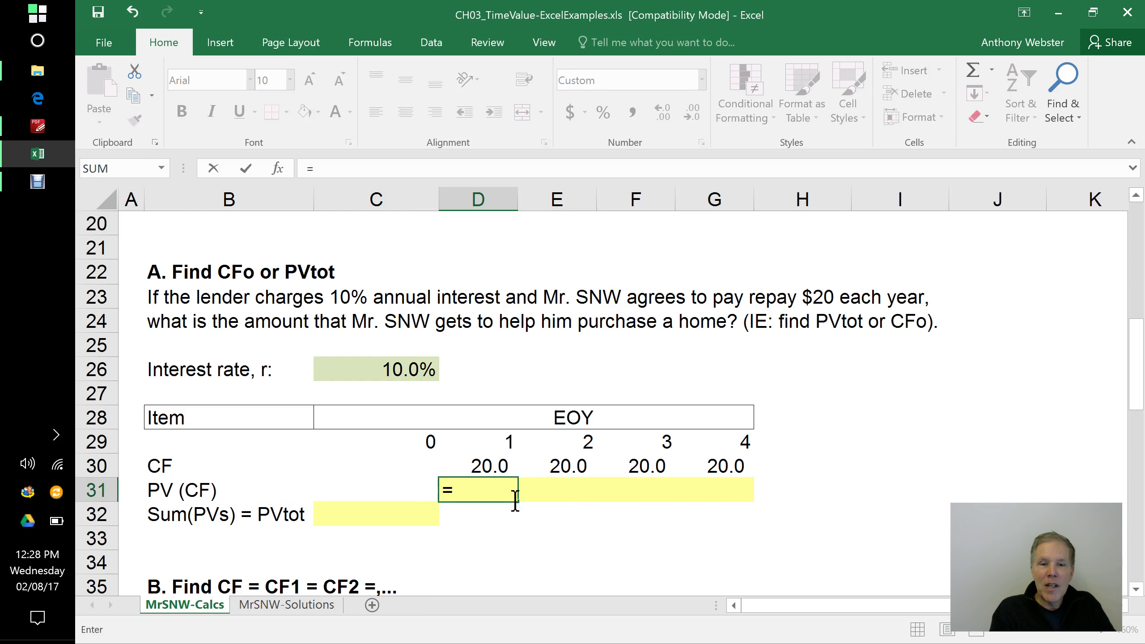
{"action": "left_click", "coordinate": [496, 469]}
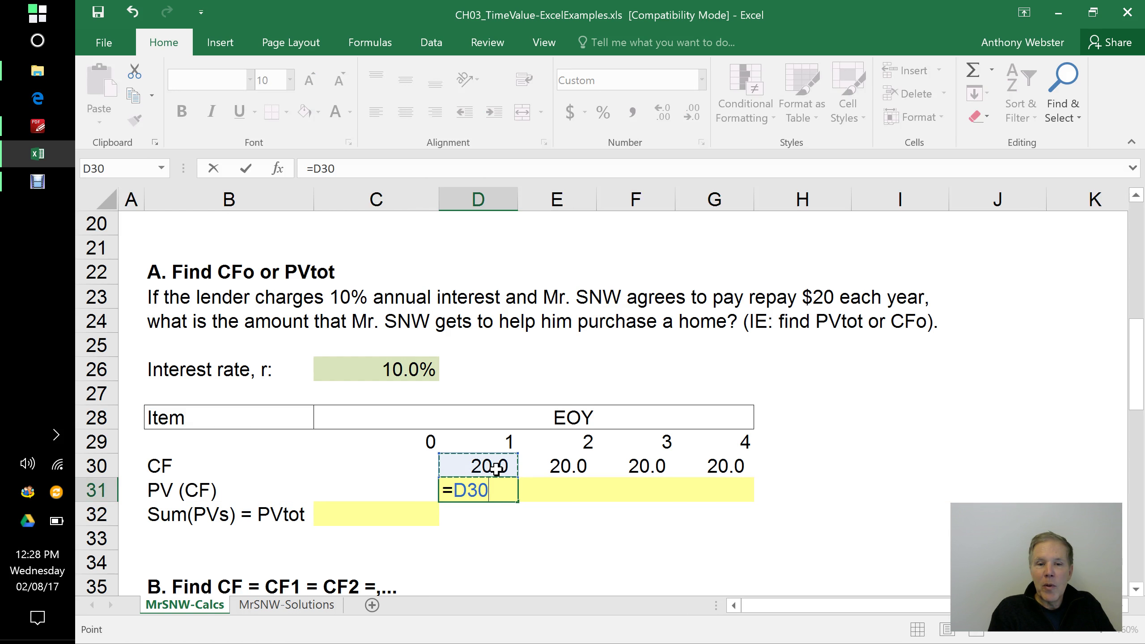
{"action": "type", "text": "/(1+"}
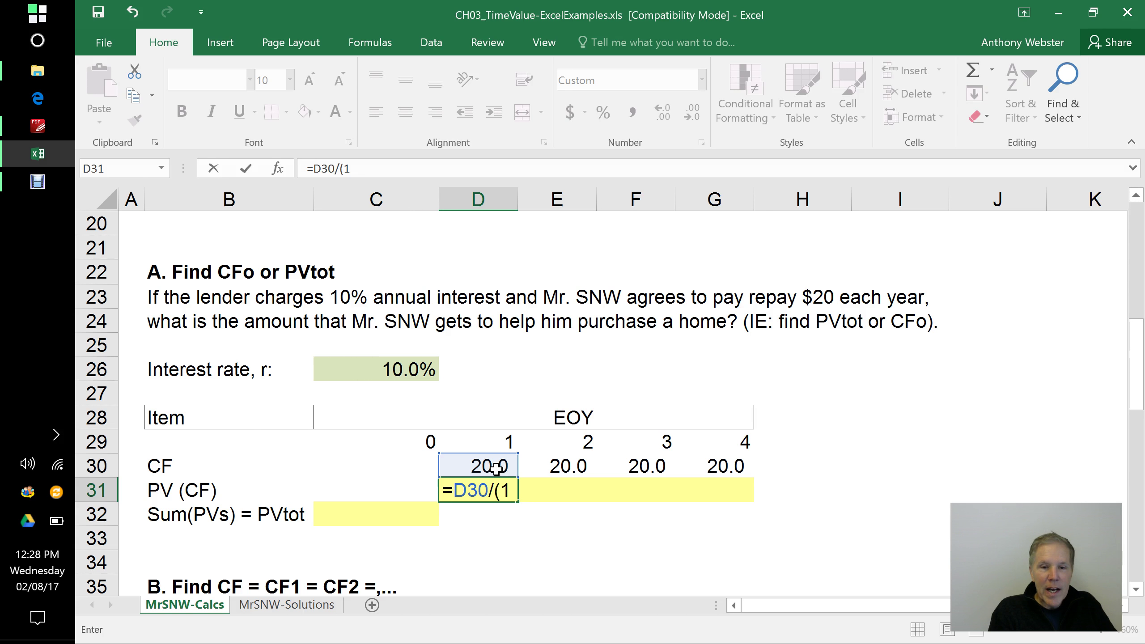
{"action": "left_click", "coordinate": [406, 371]}
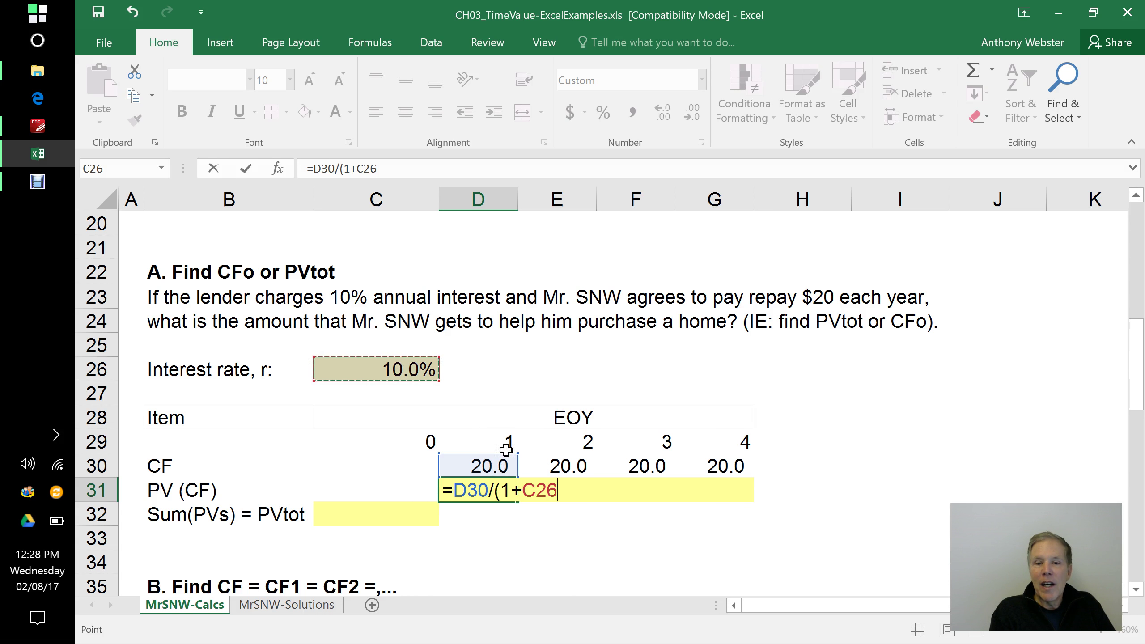
{"action": "left_click", "coordinate": [529, 494]}
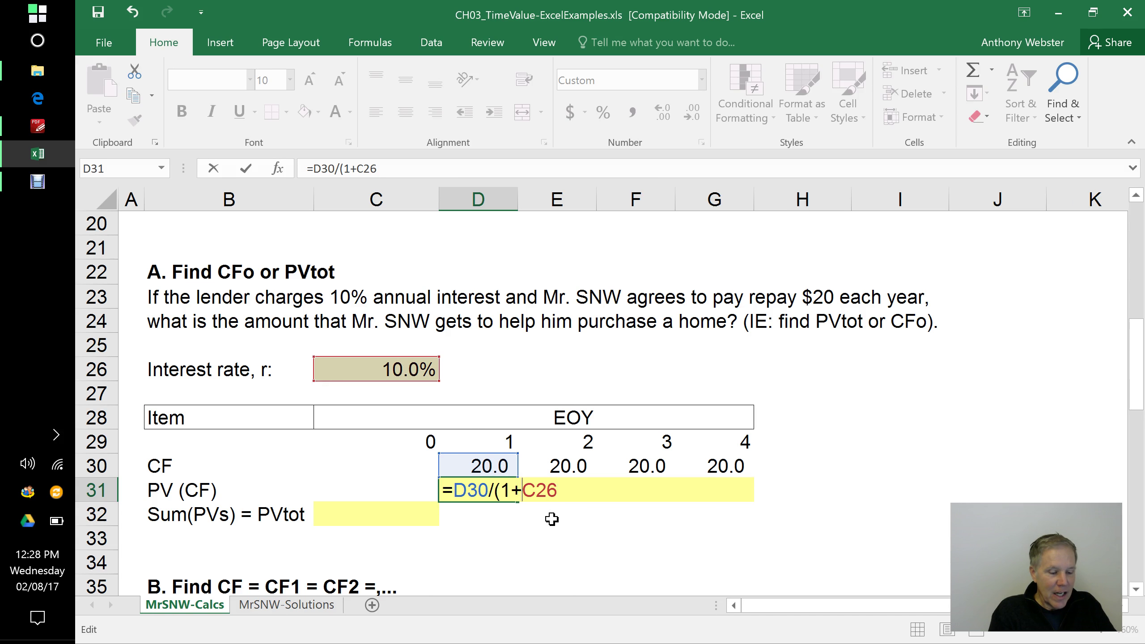
{"action": "type", "text": "$"}
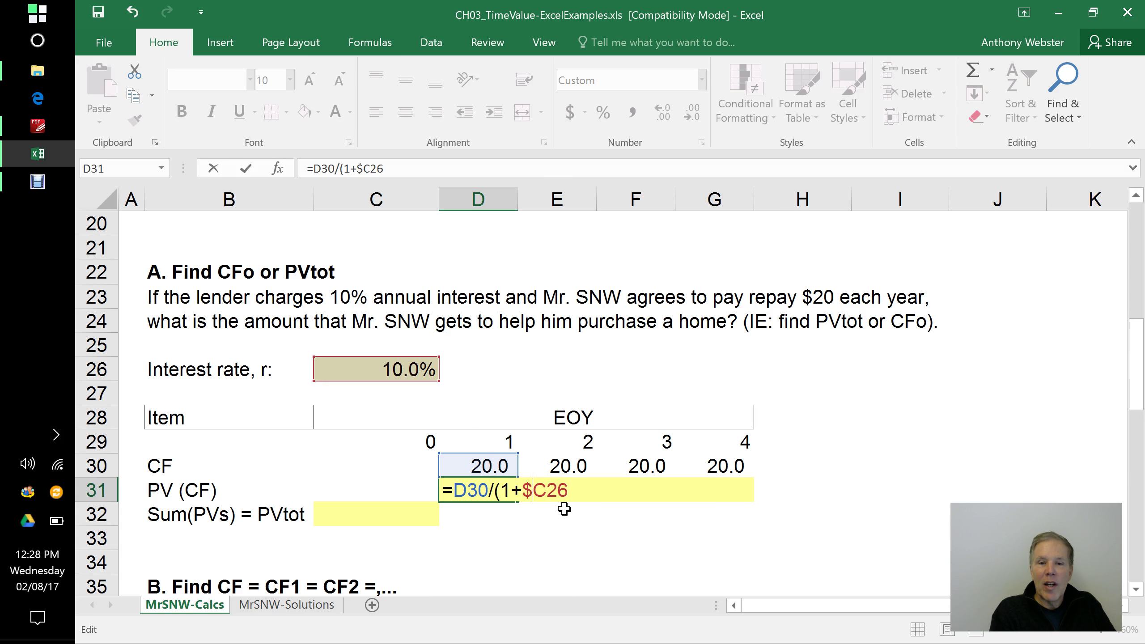
{"action": "left_click", "coordinate": [398, 168]}
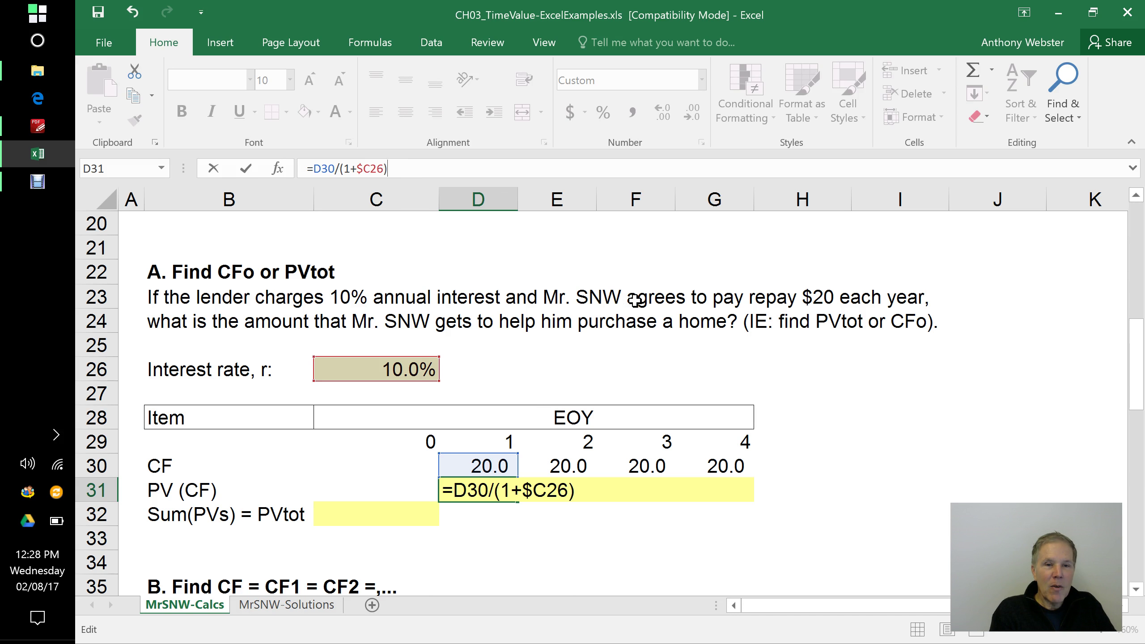
{"action": "type", "text": "^"}
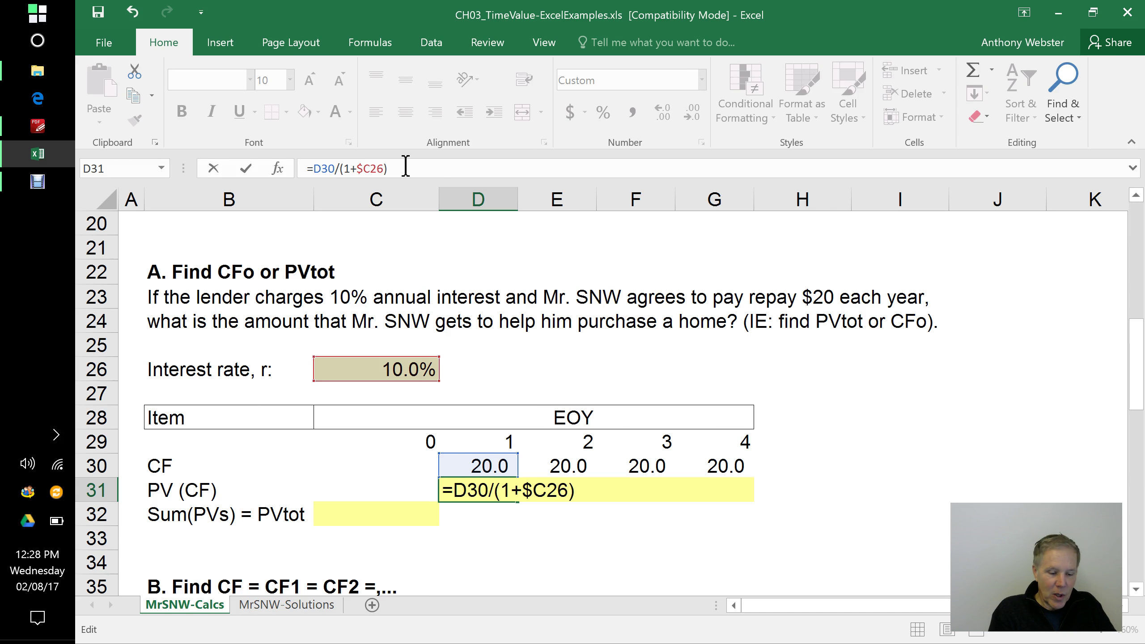
{"action": "type", "text": "1"}
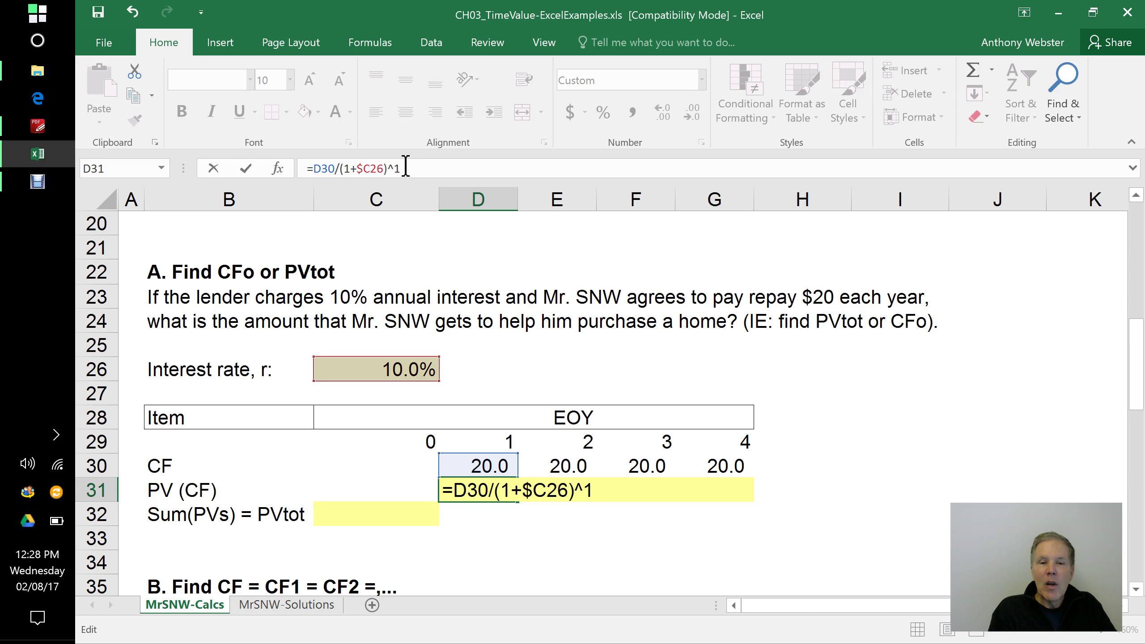
{"action": "key", "text": "Return"}
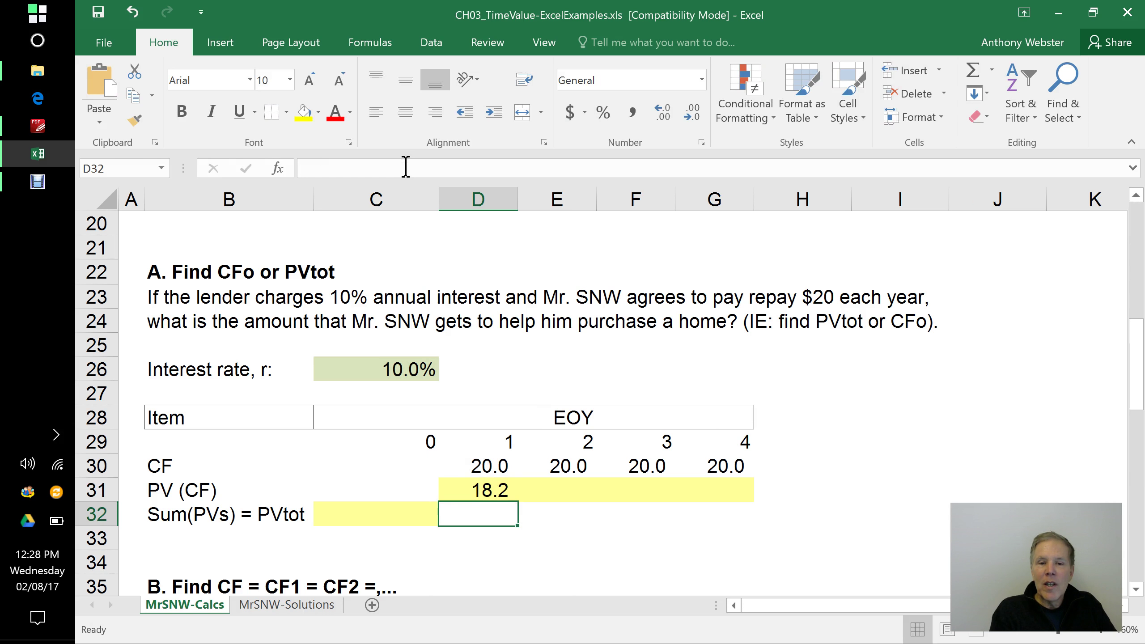
{"action": "left_click", "coordinate": [501, 492]}
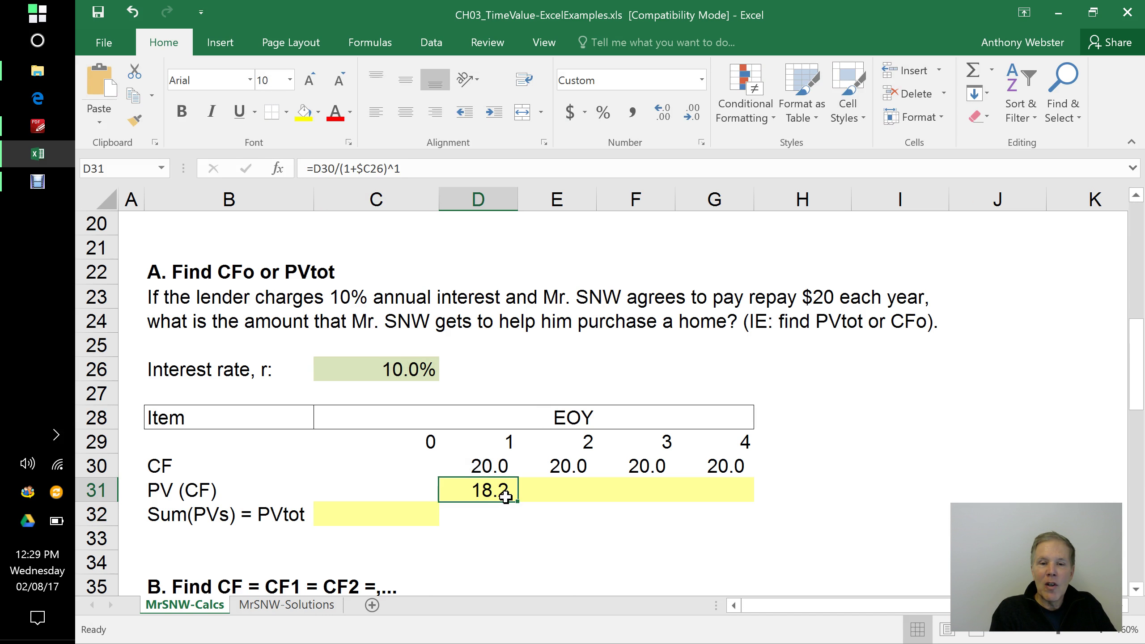
Copy the year 1 present value formula in D31 across E31:G31 and check the copied formulas
{"action": "left_click", "coordinate": [503, 466]}
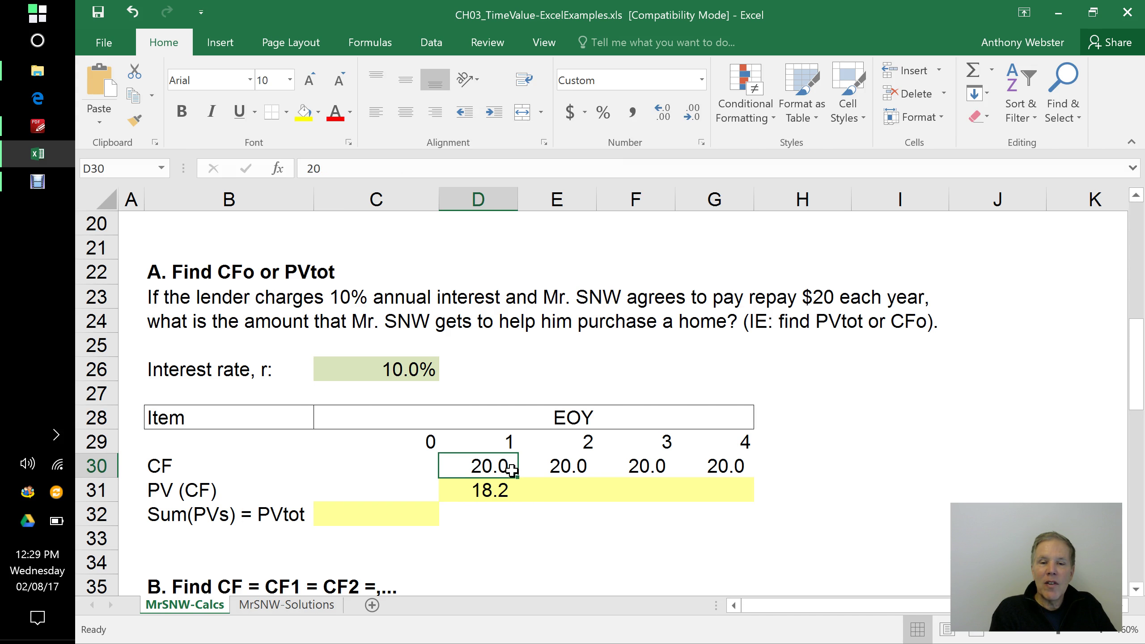
{"action": "left_click", "coordinate": [493, 488]}
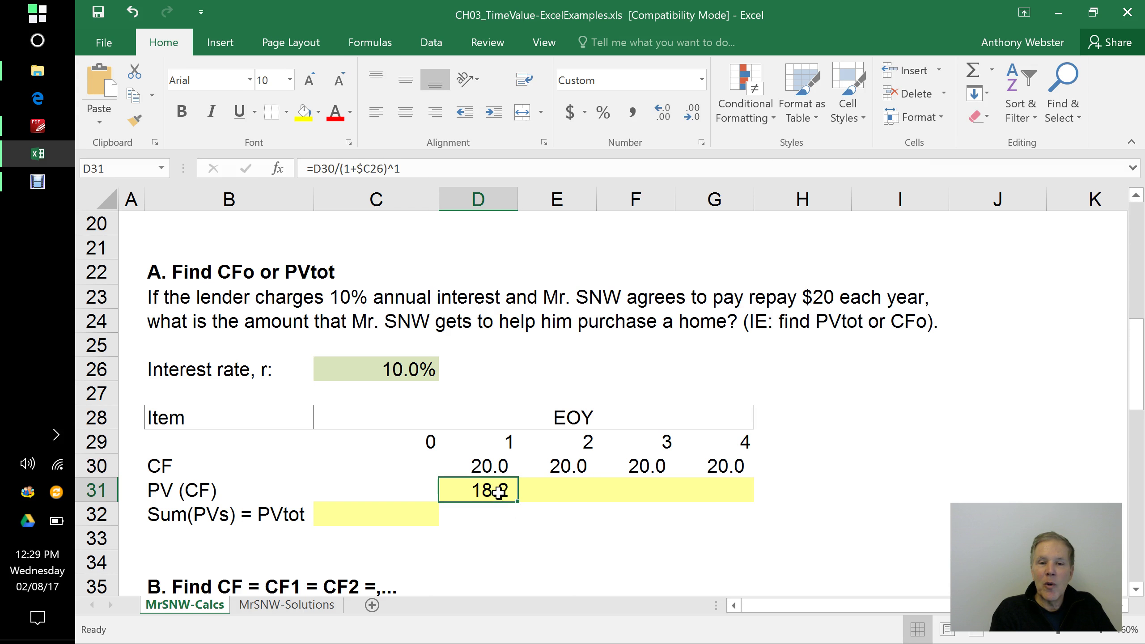
{"action": "left_click", "coordinate": [501, 466]}
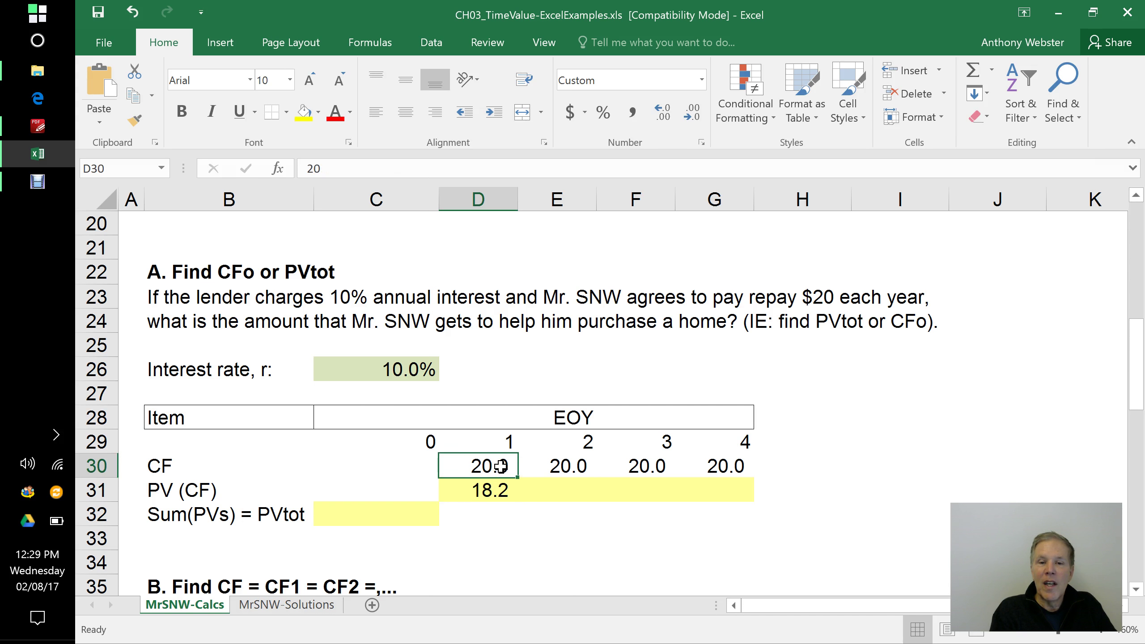
{"action": "left_click", "coordinate": [495, 489]}
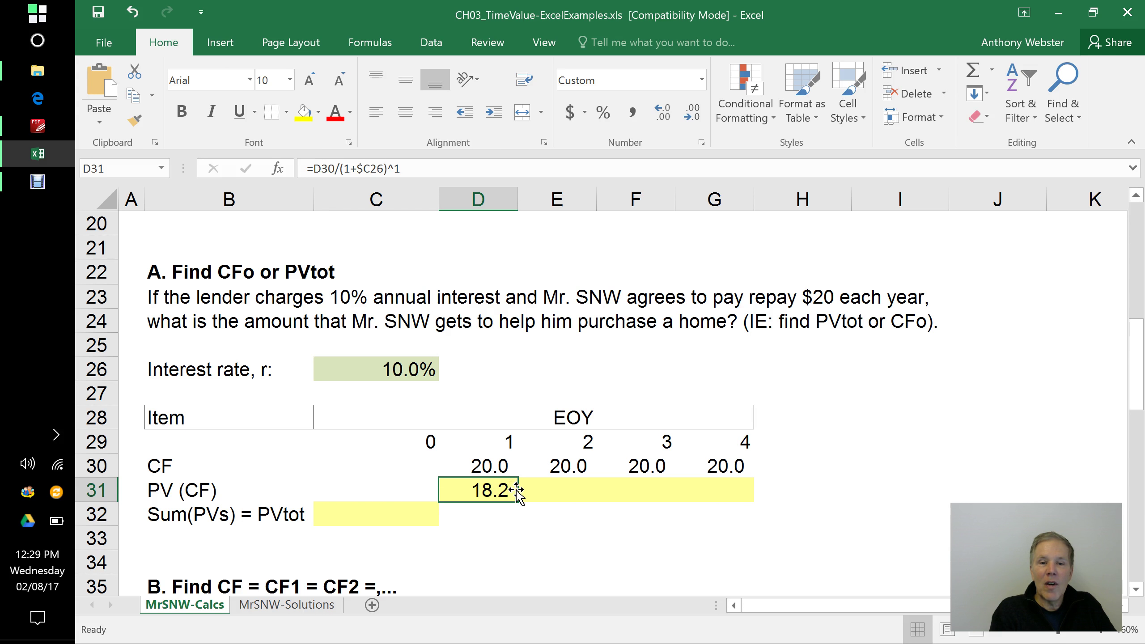
{"action": "left_click_drag", "start_coordinate": [519, 500], "coordinate": [750, 502]}
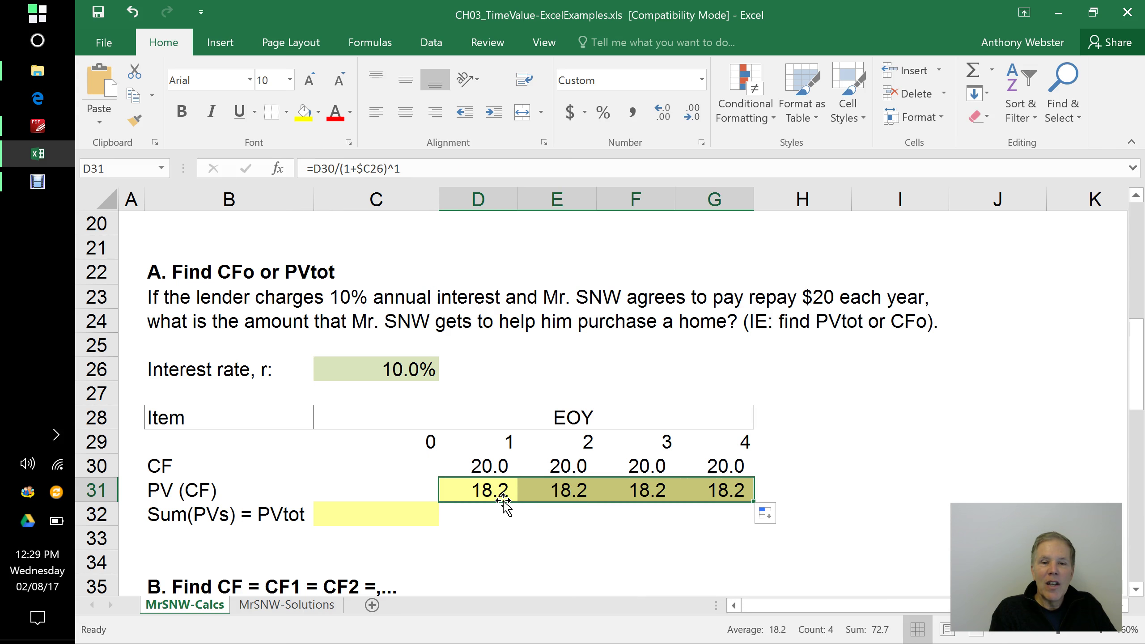
{"action": "left_click", "coordinate": [572, 494]}
{"action": "left_click", "coordinate": [667, 494]}
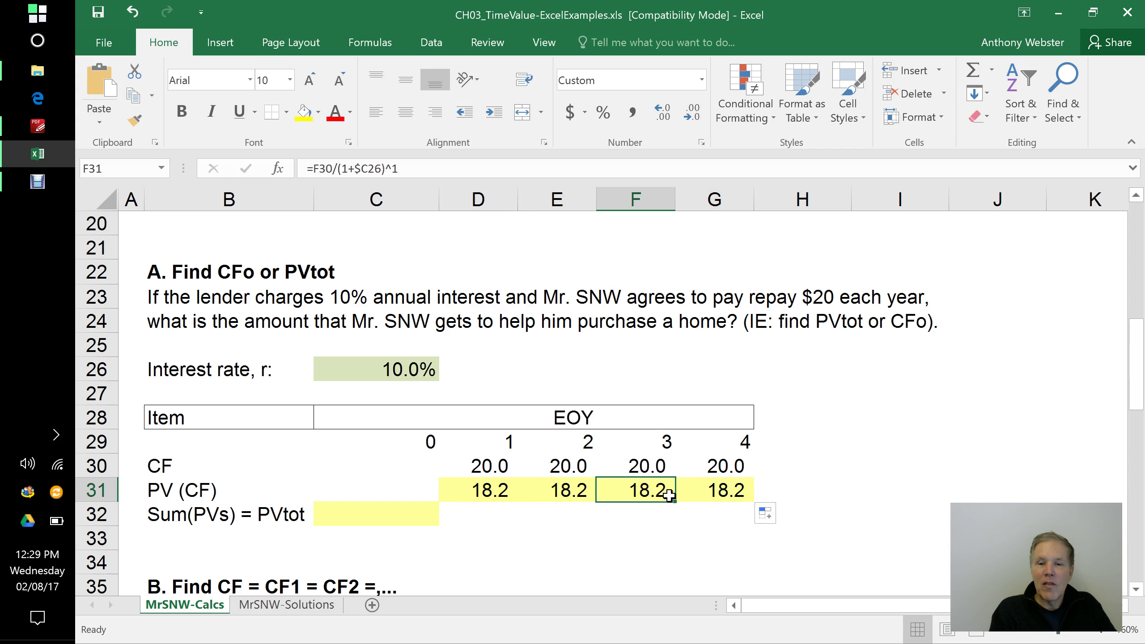
{"action": "left_click", "coordinate": [739, 497]}
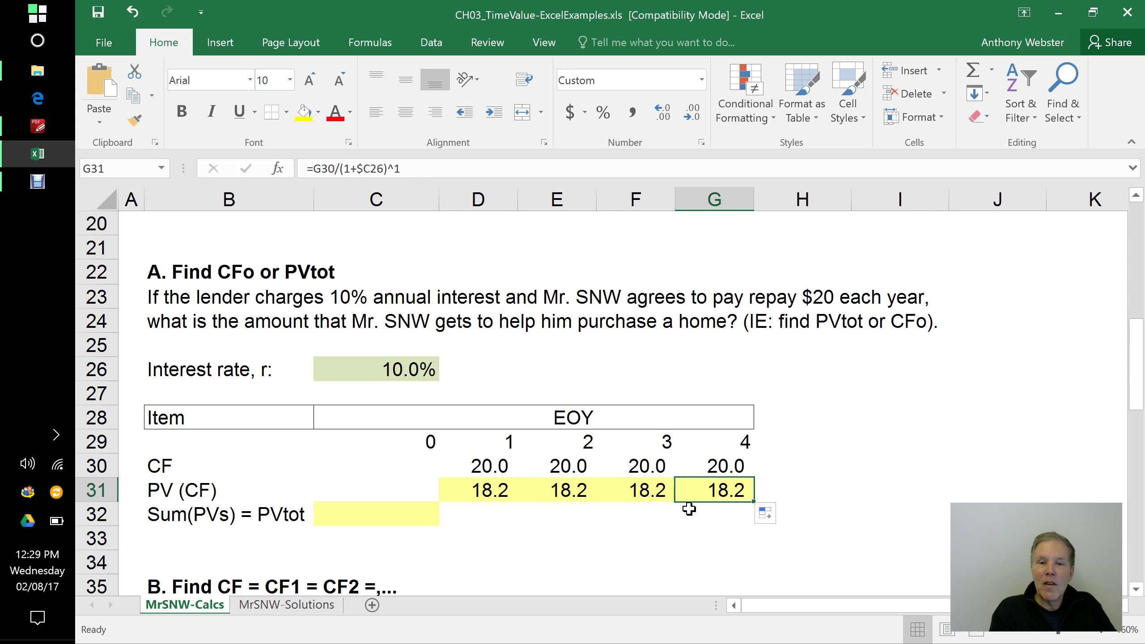
{"action": "left_click", "coordinate": [572, 490]}
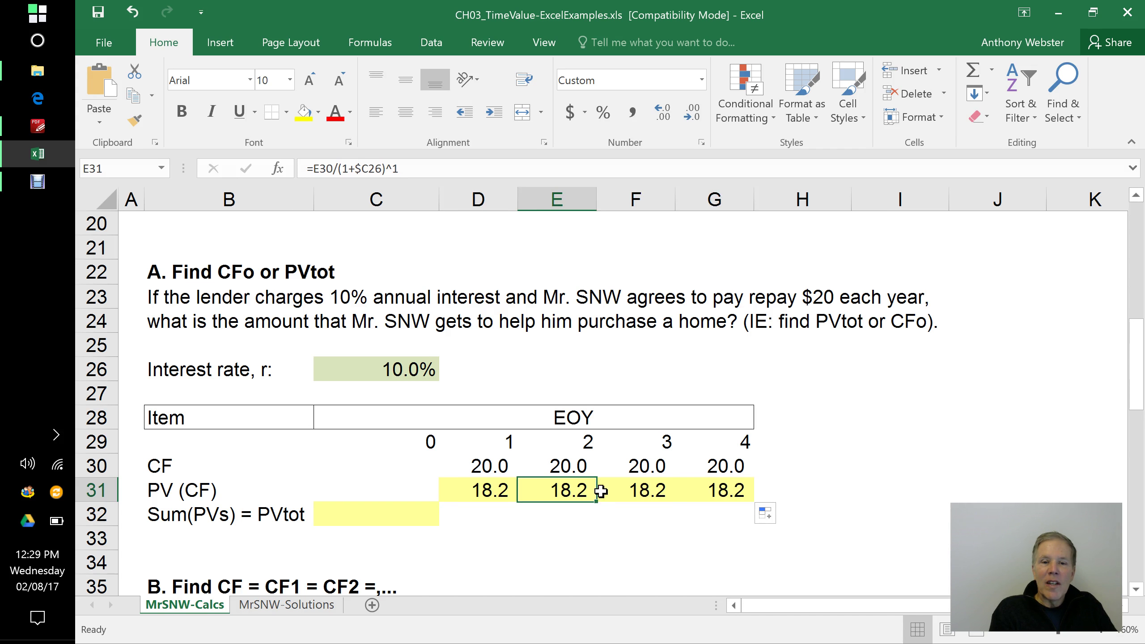
Replace the fixed exponent in D31 with the year reference so the formula reads =D30/(1+$C26)^D29
{"action": "left_click", "coordinate": [494, 491]}
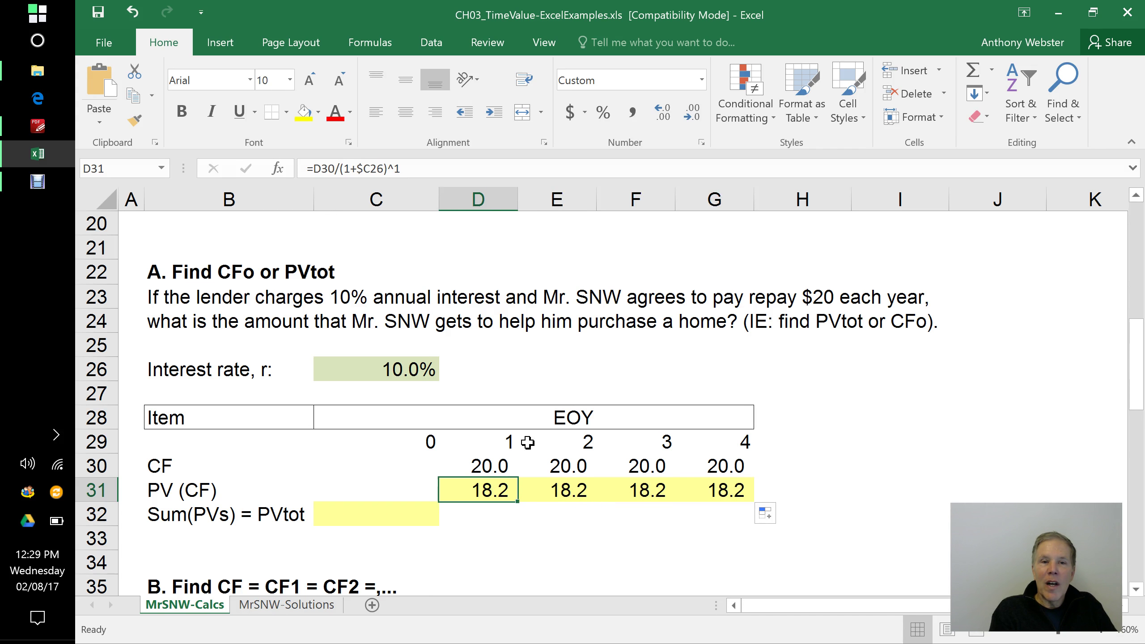
{"action": "left_click", "coordinate": [419, 169]}
{"action": "key", "text": "BackSpace"}
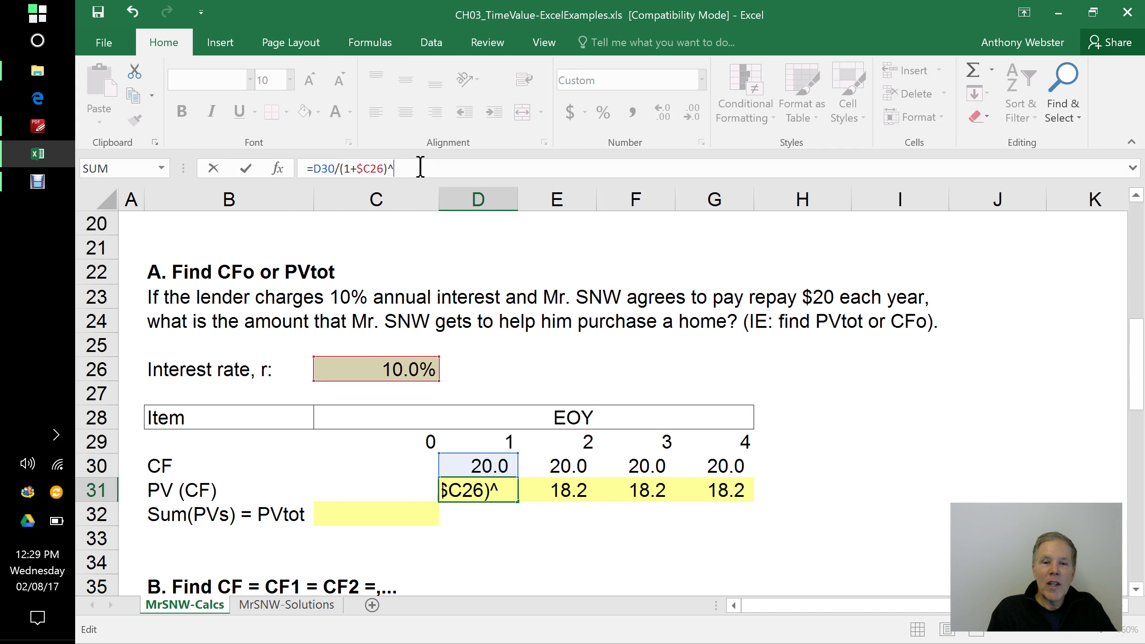
{"action": "left_click", "coordinate": [501, 443]}
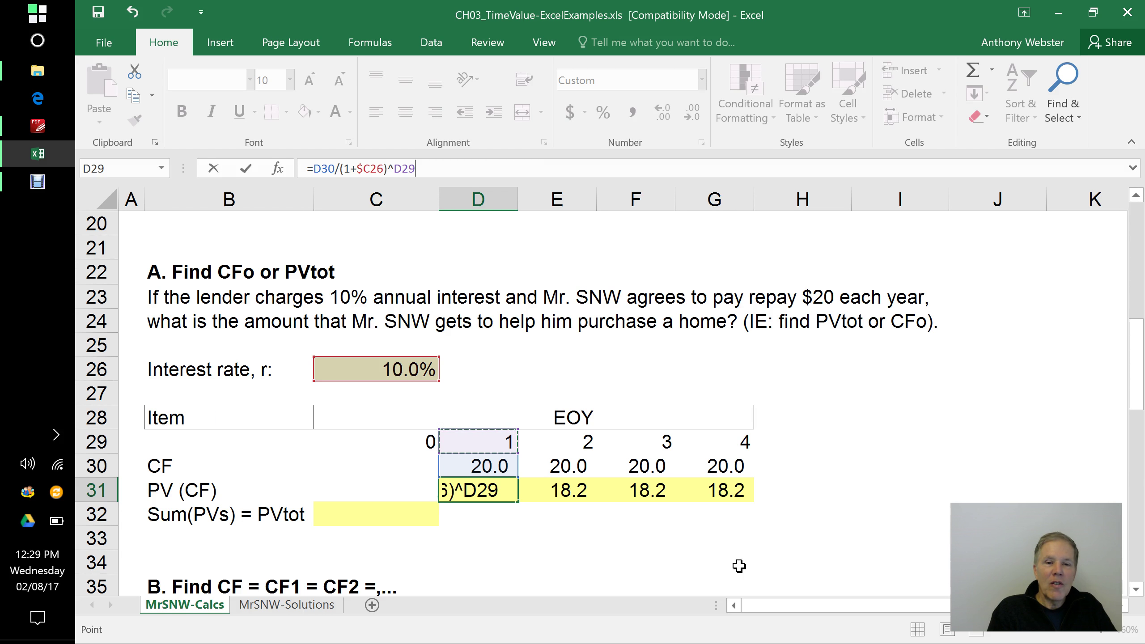
{"action": "key", "text": "Return"}
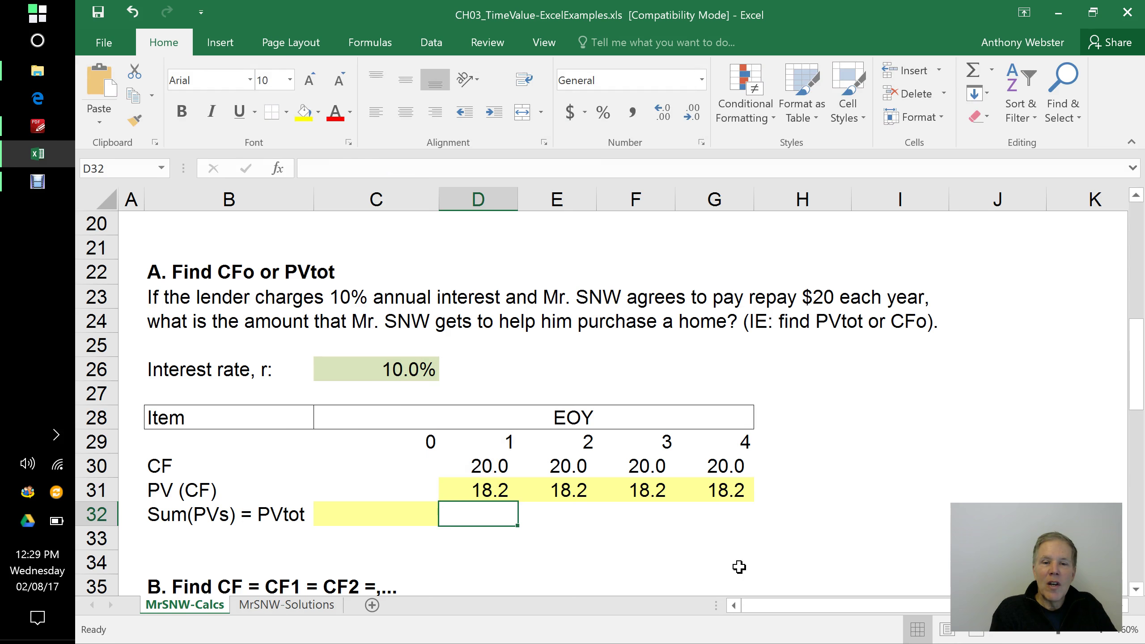
Copy the revised present value formula from D31 across E31:G31 and inspect the formulas for the other years
{"action": "left_click", "coordinate": [489, 485]}
{"action": "left_click_drag", "start_coordinate": [518, 502], "coordinate": [752, 498]}
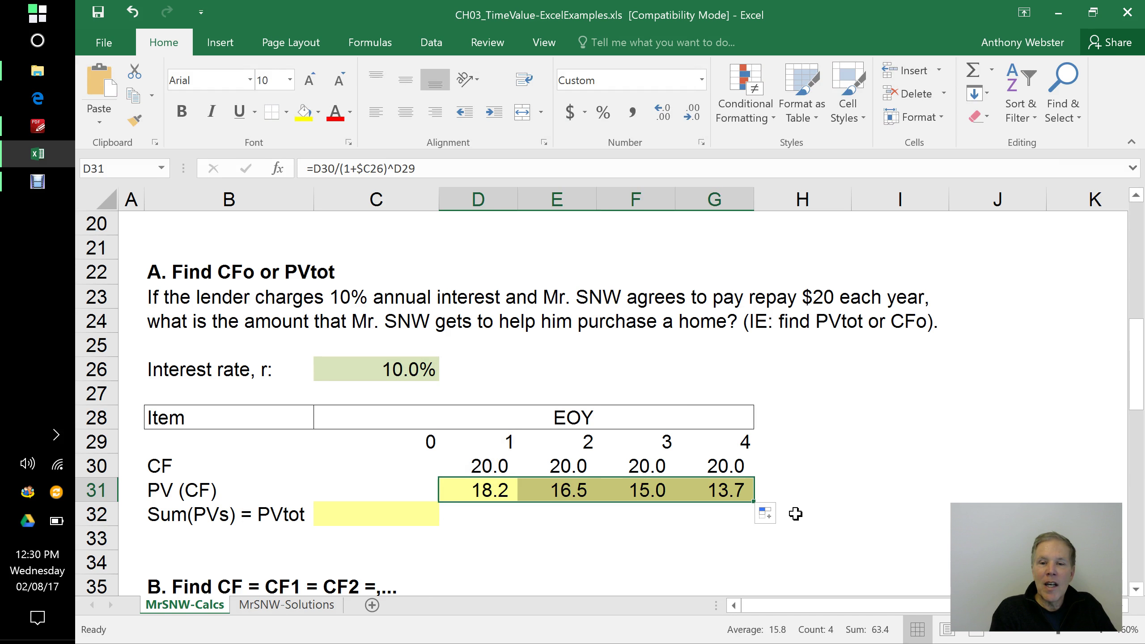
{"action": "left_click", "coordinate": [801, 506]}
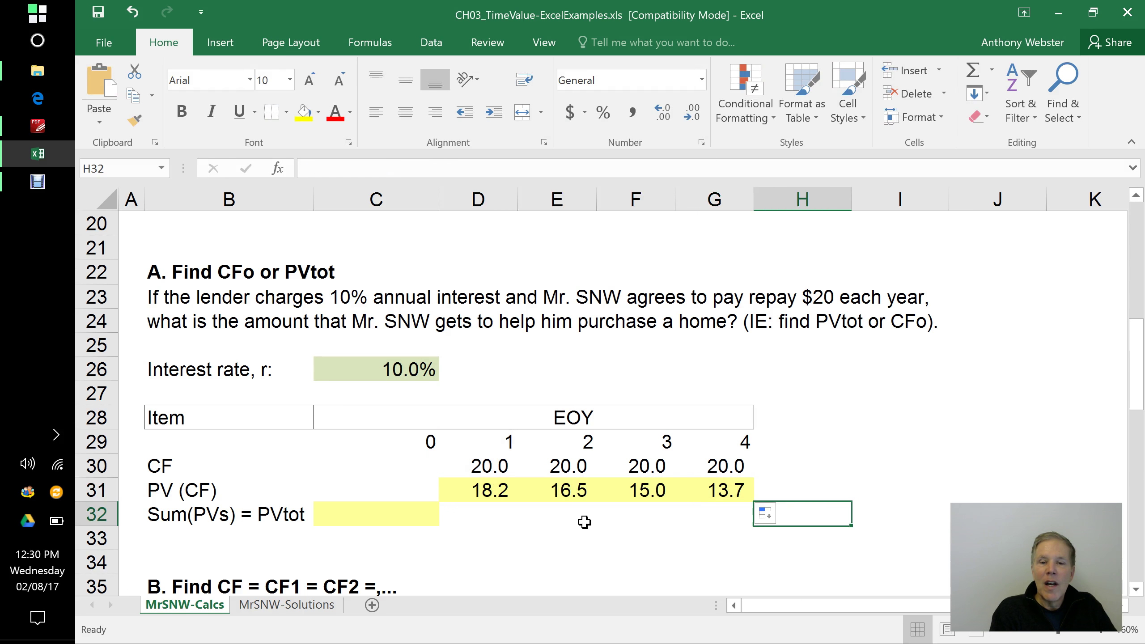
{"action": "left_click", "coordinate": [569, 496]}
{"action": "left_click", "coordinate": [651, 493]}
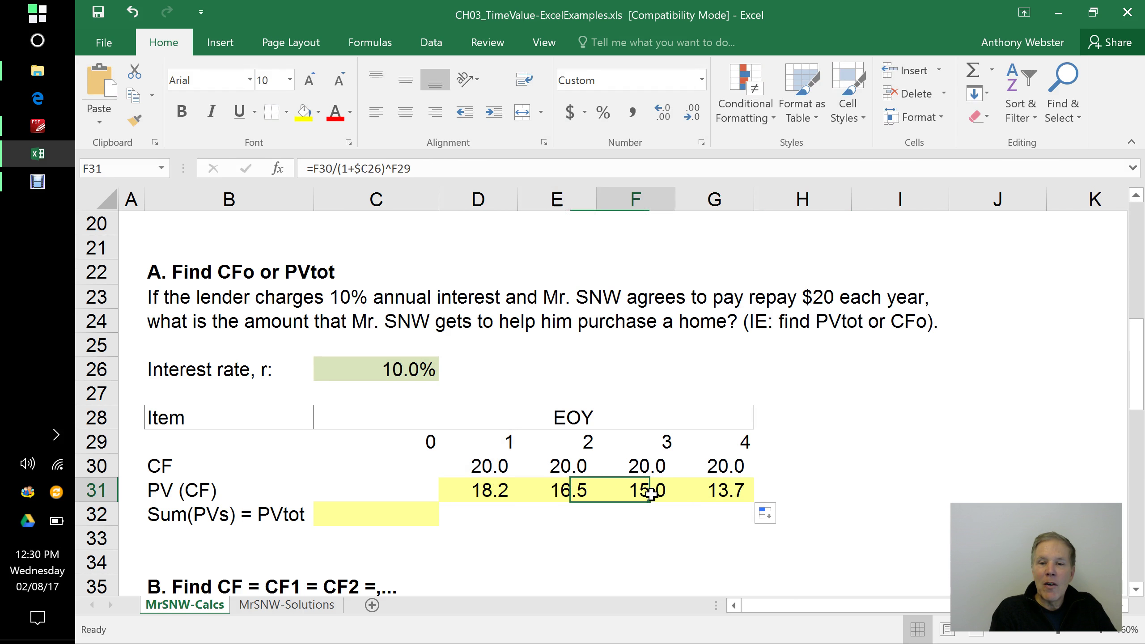
{"action": "left_click", "coordinate": [734, 490]}
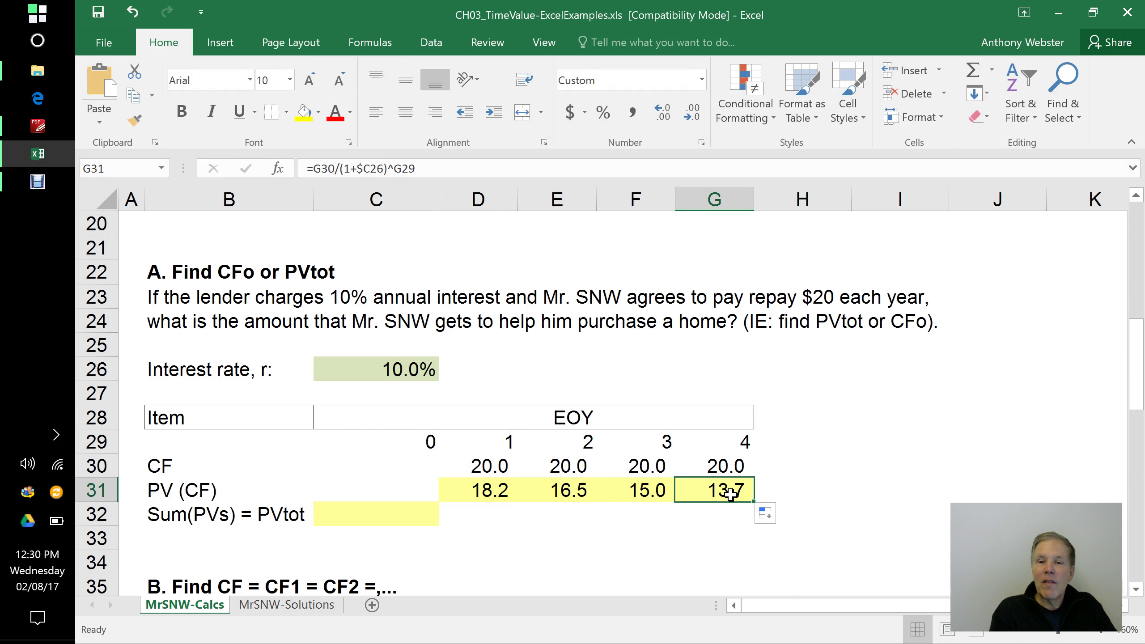
{"action": "left_click", "coordinate": [731, 469]}
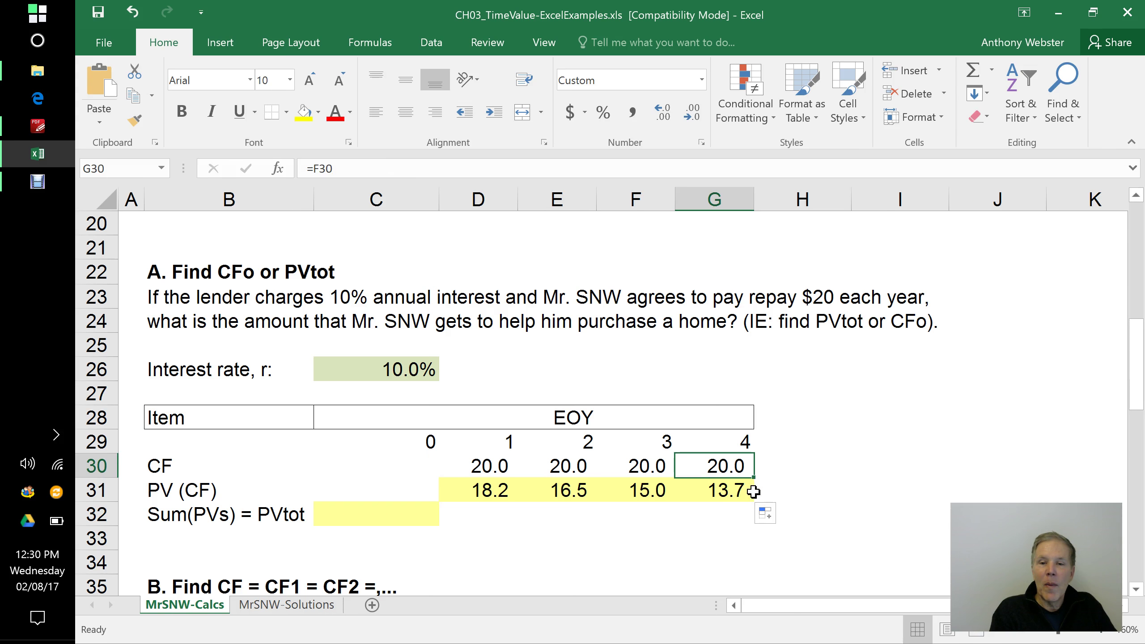
{"action": "left_click", "coordinate": [501, 498]}
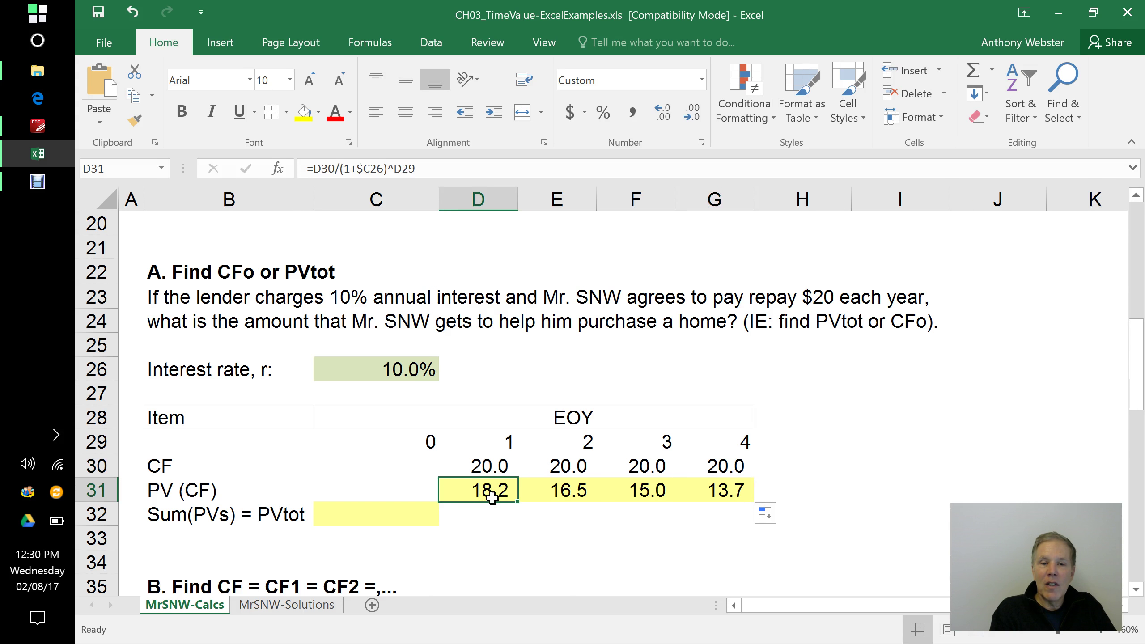
Total the four present values in the PVtot cell C32 with =sum(D31:G31)
{"action": "left_click", "coordinate": [409, 515]}
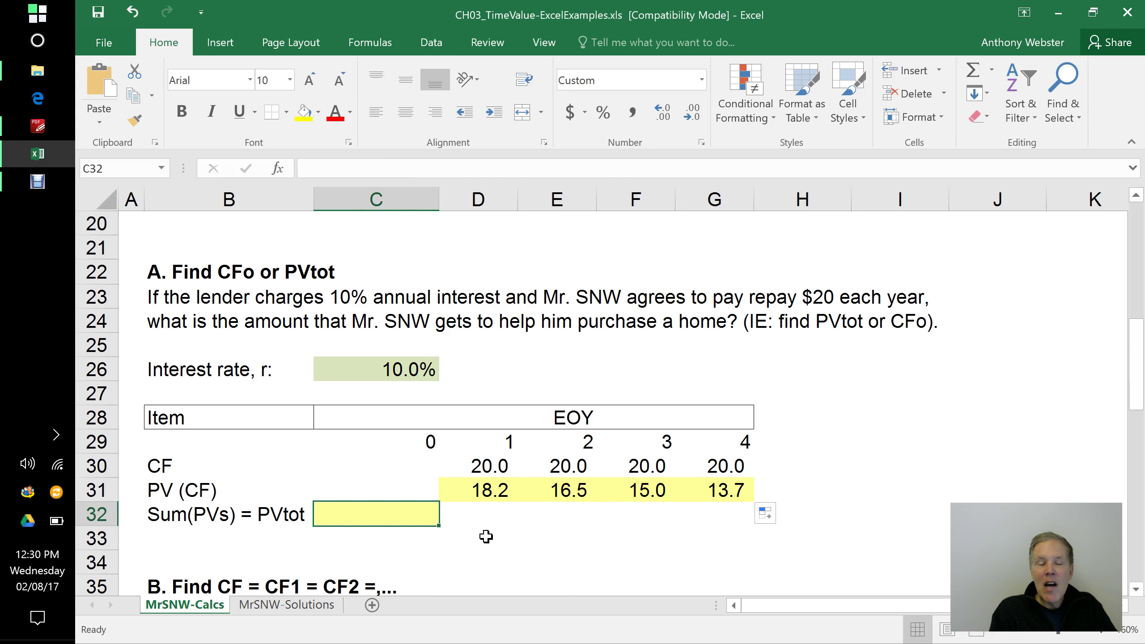
{"action": "type", "text": "=sum("}
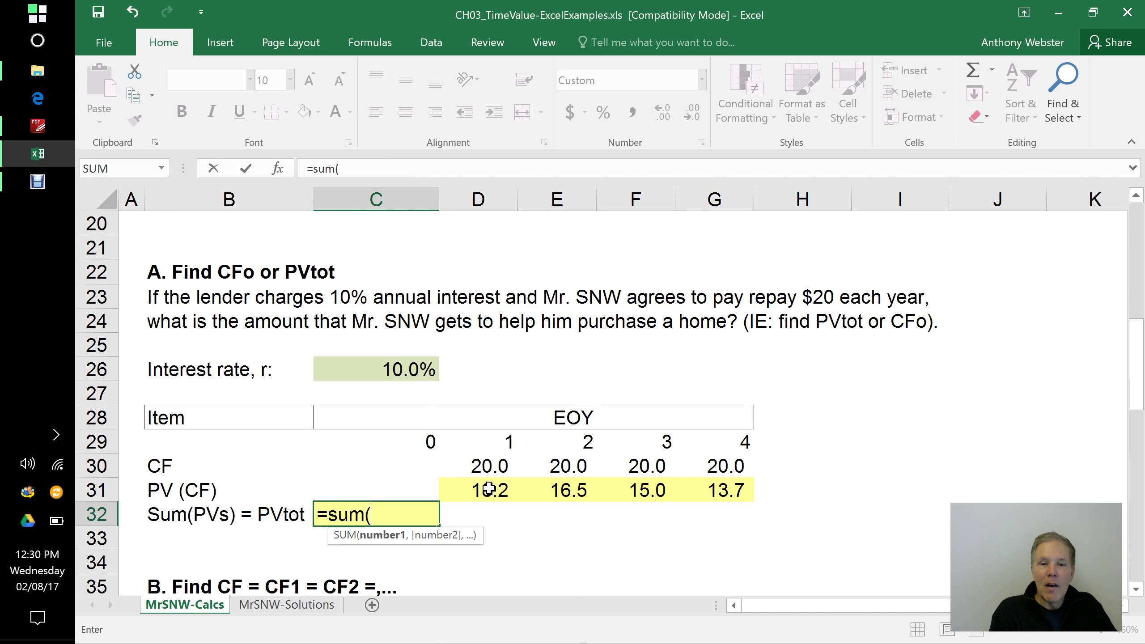
{"action": "left_click_drag", "start_coordinate": [491, 489], "coordinate": [685, 491]}
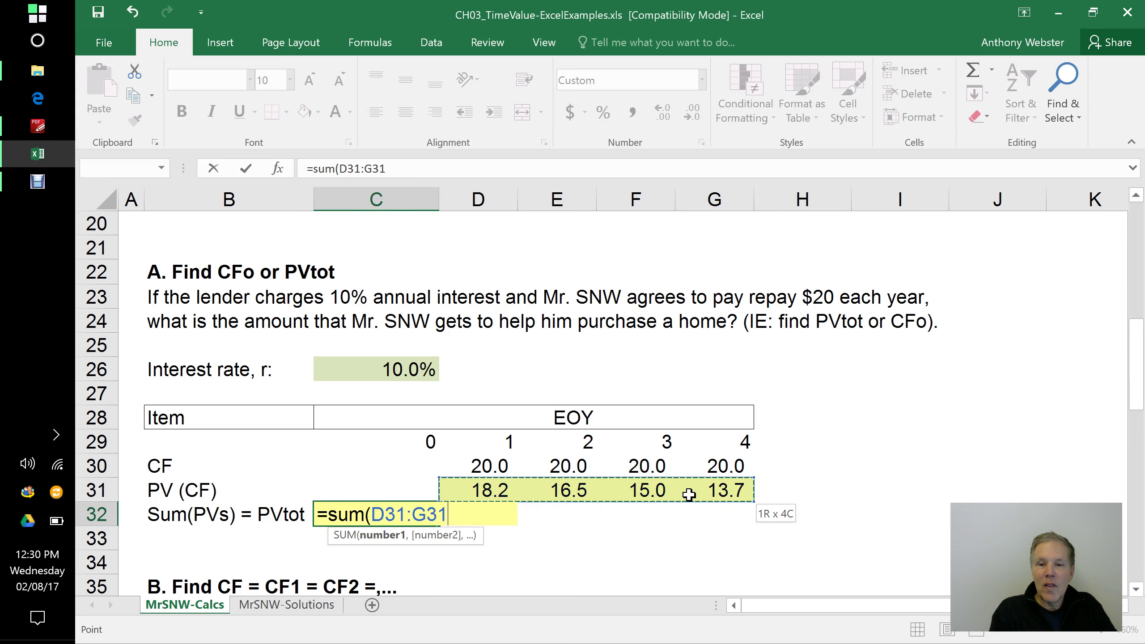
{"action": "type", "text": ")"}
{"action": "key", "text": "Return"}
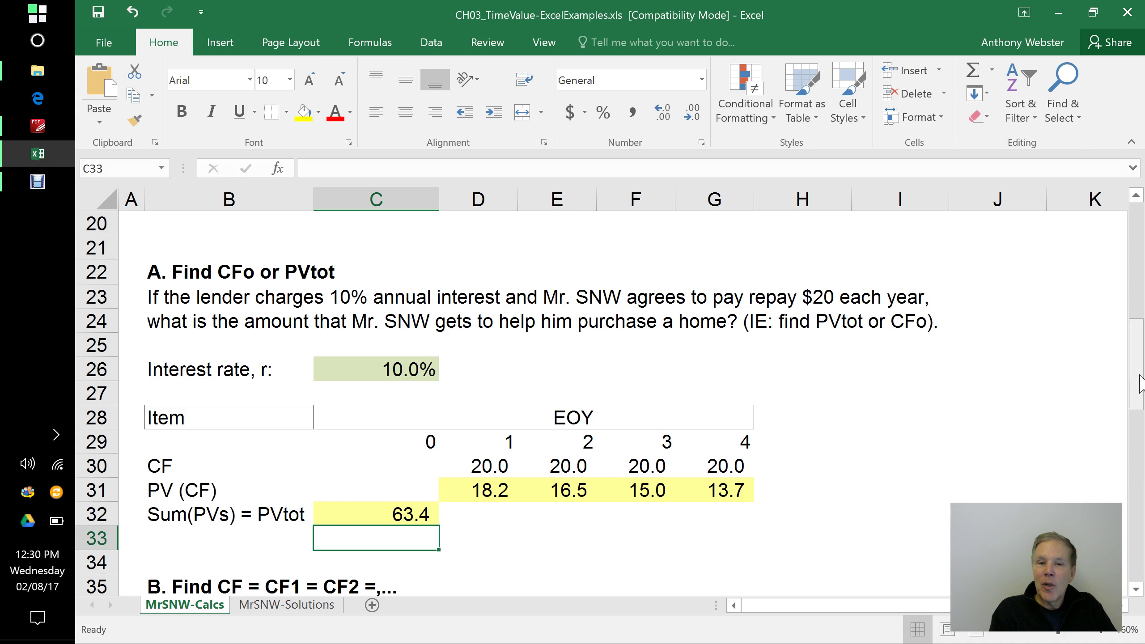
Examine part B's problem statement, interest rate in C40, target PVtot in C47, and the empty yearly CF cells D44:G44
{"action": "left_click_drag", "start_coordinate": [1140, 381], "coordinate": [1143, 469]}
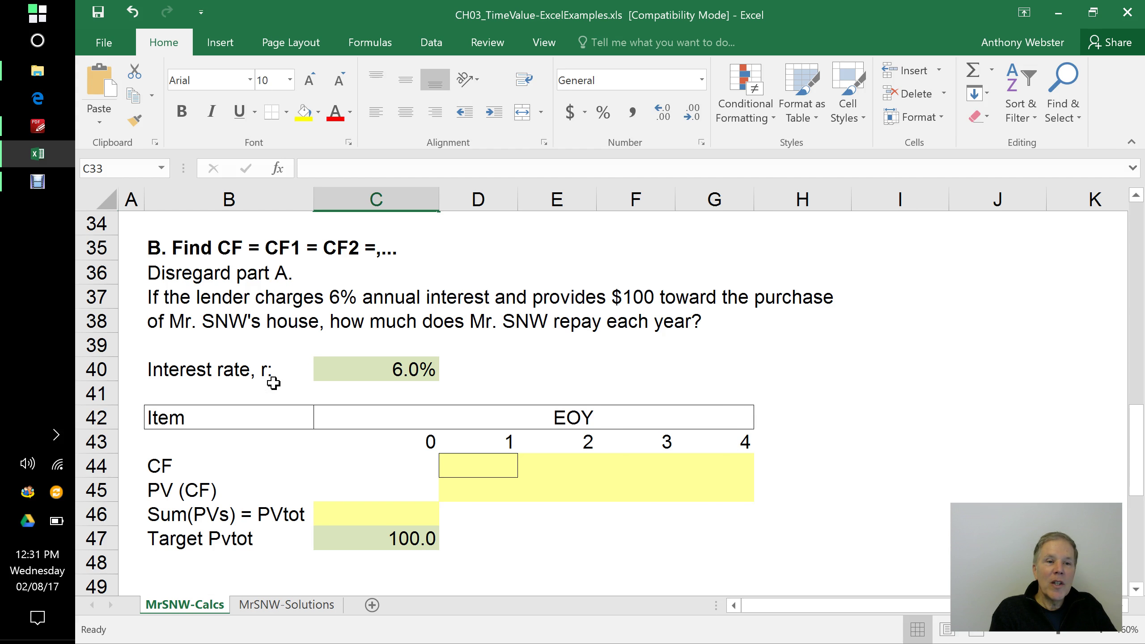
{"action": "left_click", "coordinate": [99, 370]}
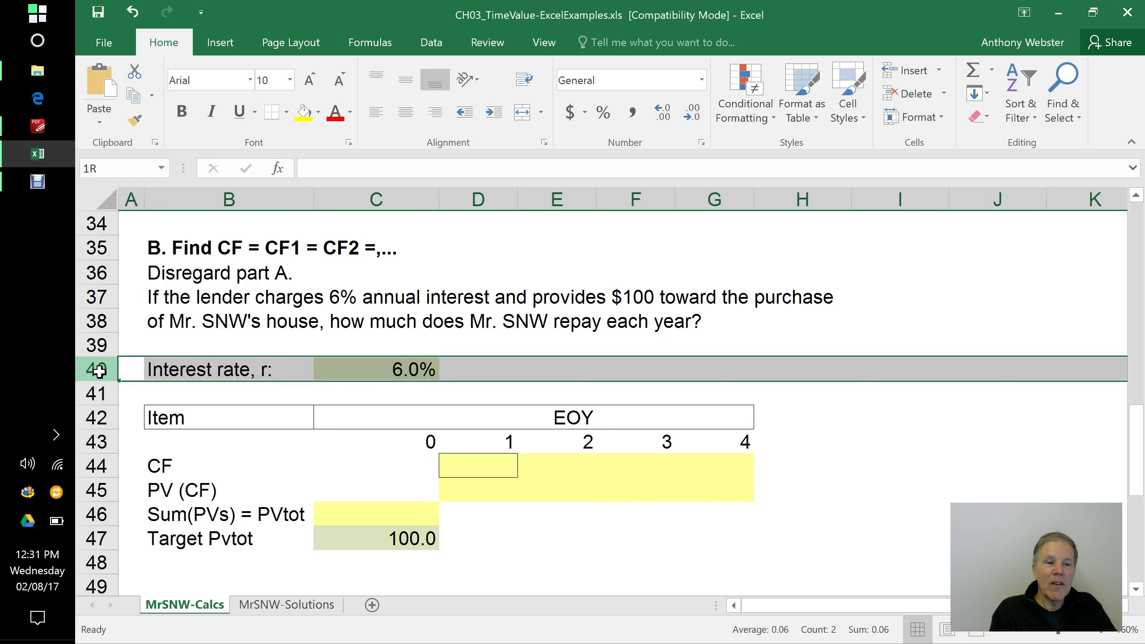
{"action": "left_click_drag", "start_coordinate": [99, 371], "coordinate": [97, 536]}
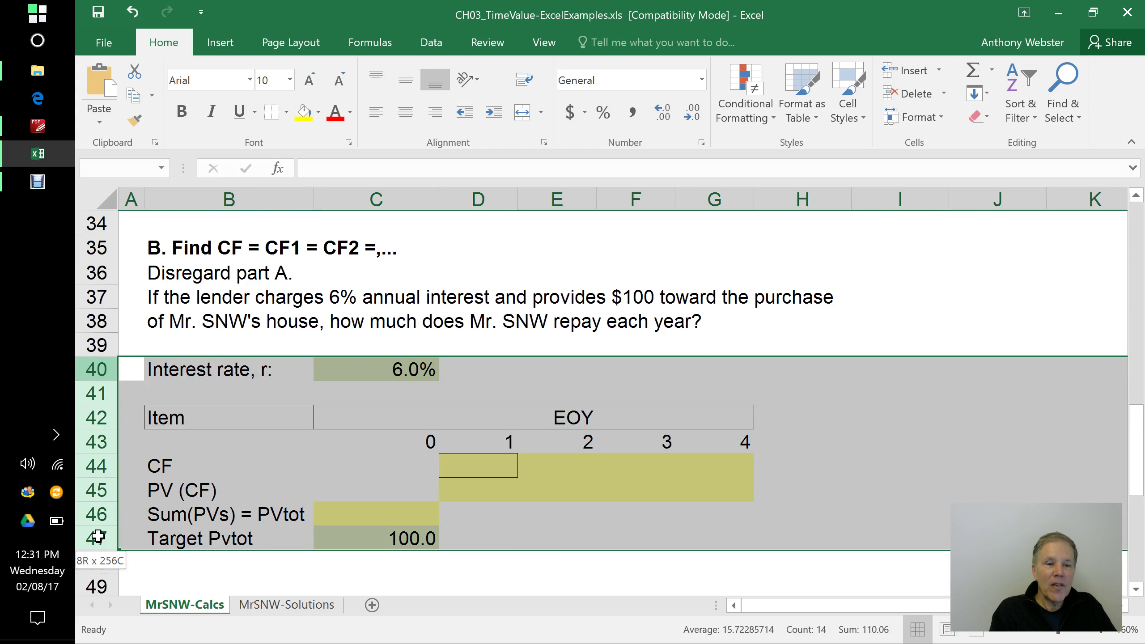
{"action": "left_click", "coordinate": [96, 464]}
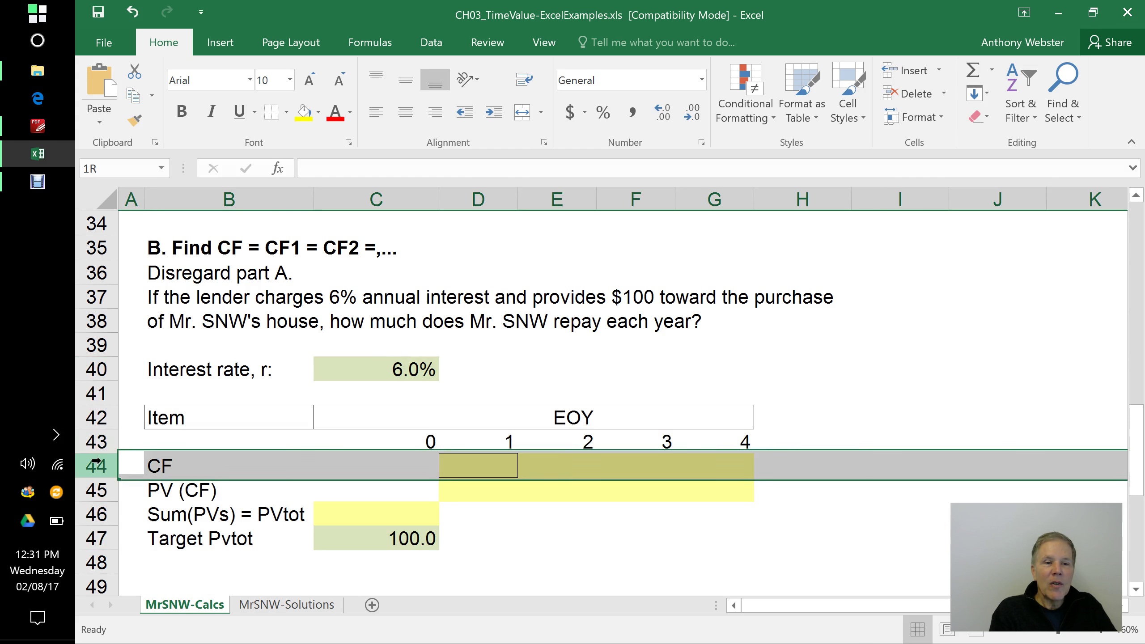
{"action": "left_click", "coordinate": [103, 369]}
{"action": "left_click", "coordinate": [275, 343]}
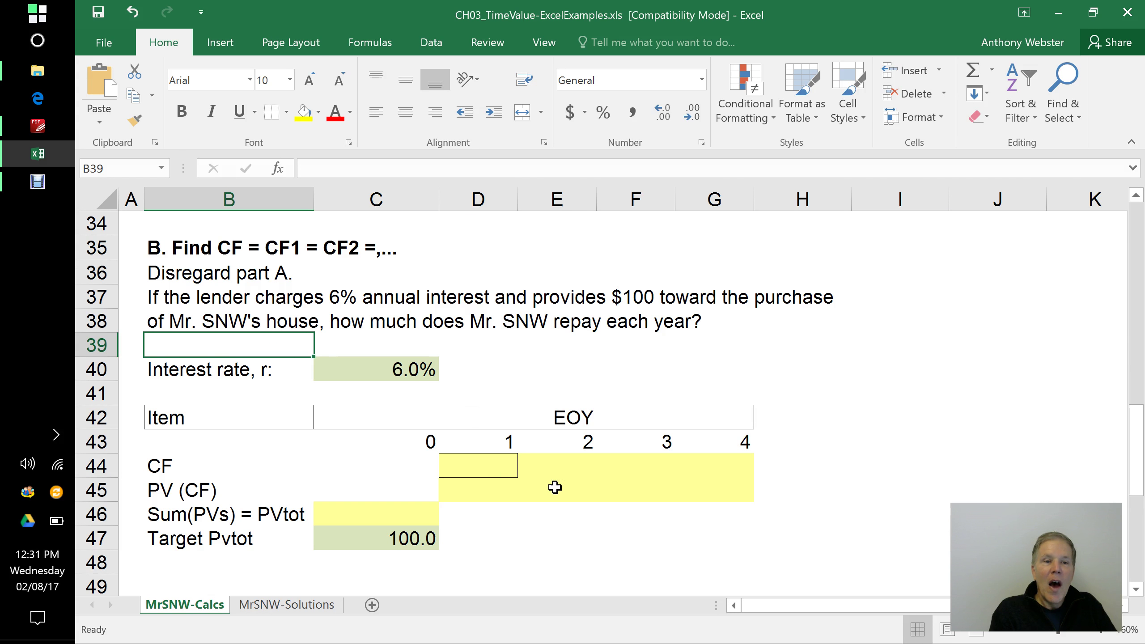
{"action": "left_click", "coordinate": [390, 370]}
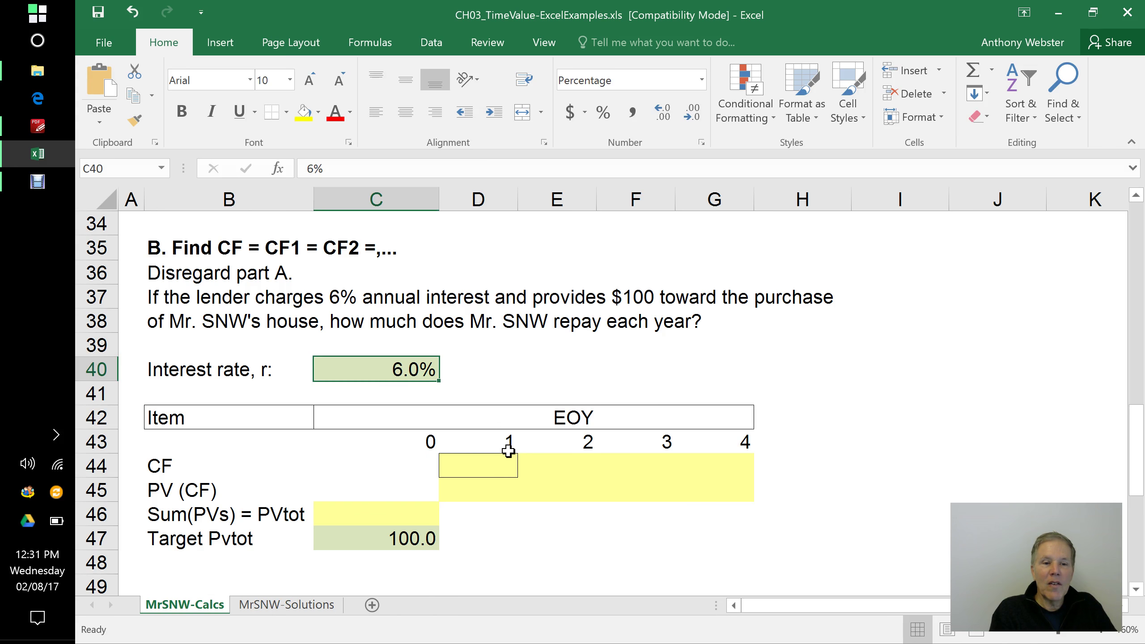
{"action": "left_click", "coordinate": [417, 538]}
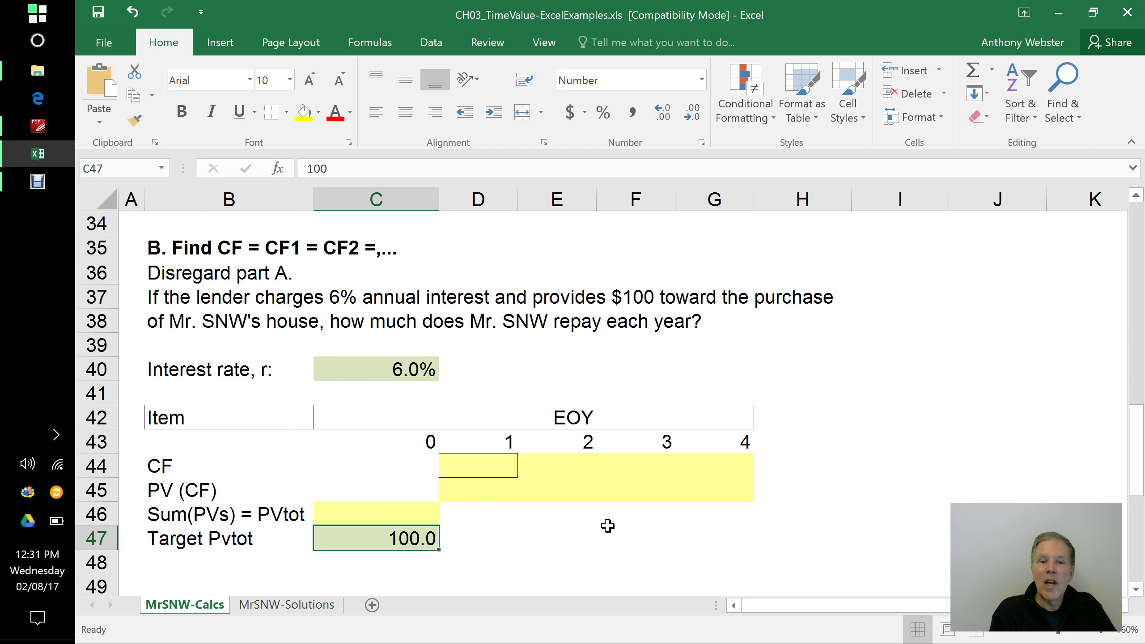
{"action": "left_click", "coordinate": [494, 469]}
{"action": "left_click", "coordinate": [561, 470]}
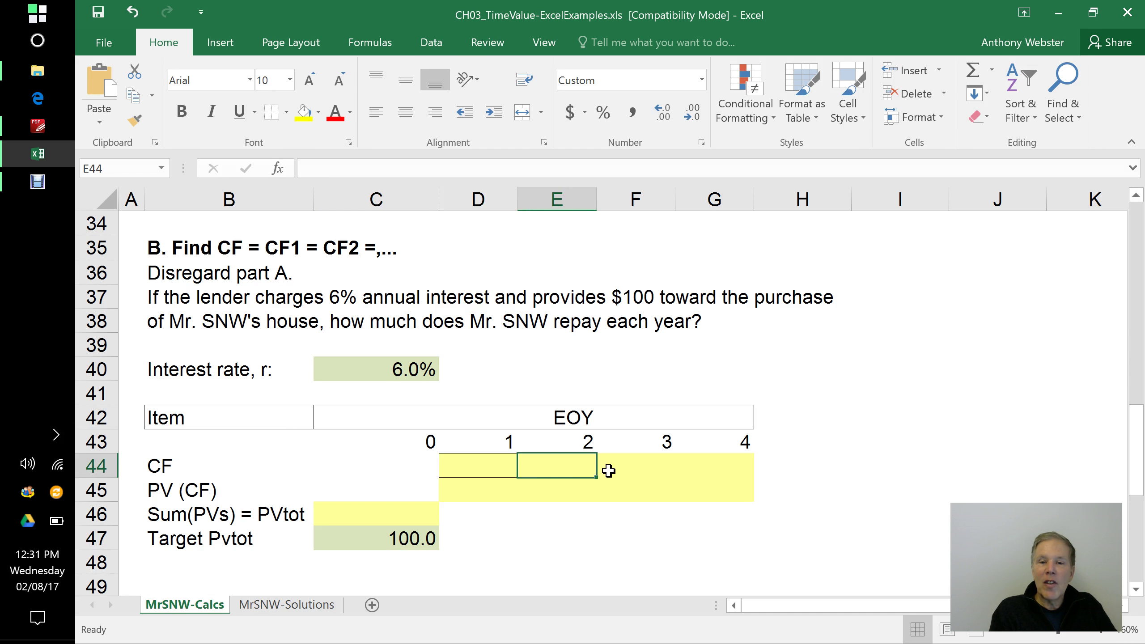
{"action": "left_click", "coordinate": [645, 469]}
{"action": "left_click", "coordinate": [702, 467]}
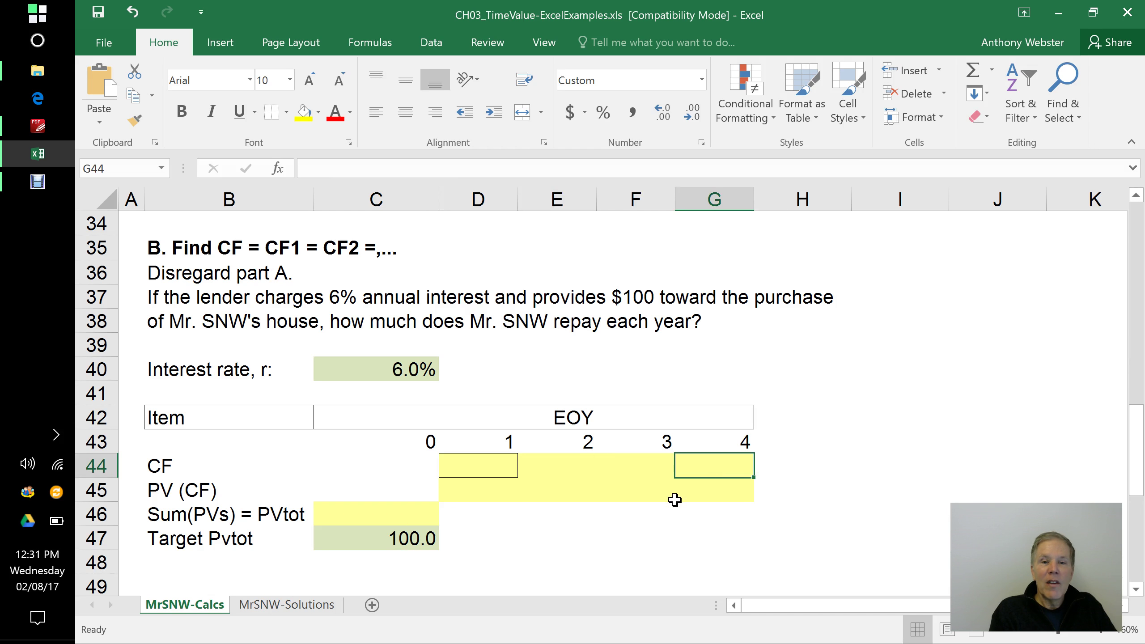
Enter 25 as the trial year 1 cash flow in cell D44 of part B
{"action": "left_click", "coordinate": [489, 467]}
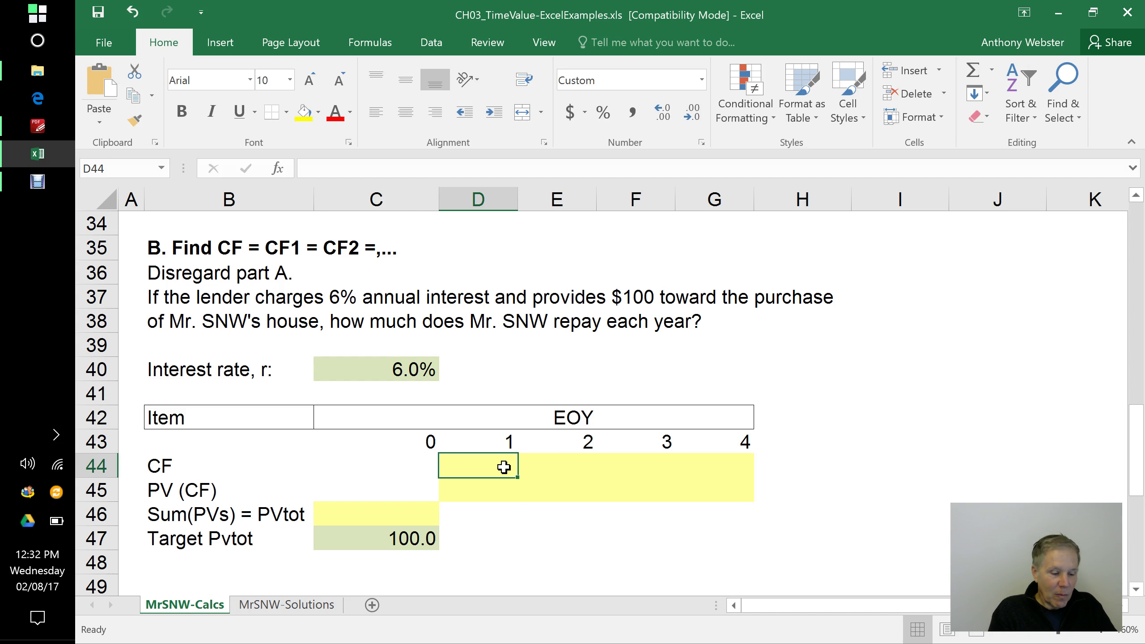
{"action": "type", "text": "25"}
{"action": "key", "text": "Return"}
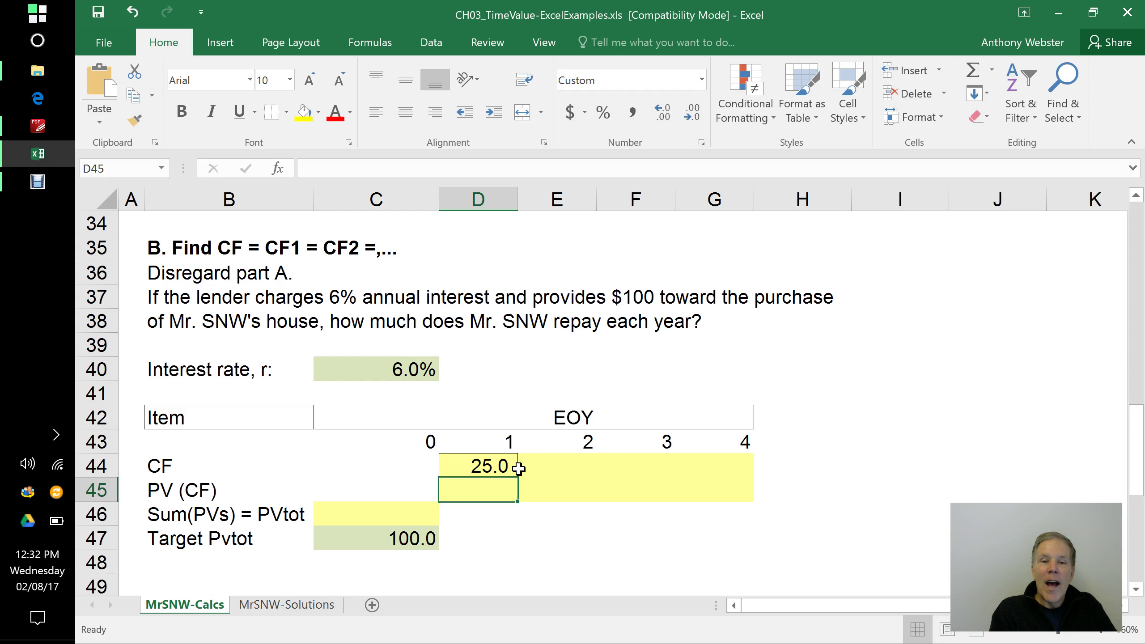
Link the year 2 cash flow in E44 to year 1 with =D44 and copy it across F44:G44
{"action": "left_click", "coordinate": [582, 468]}
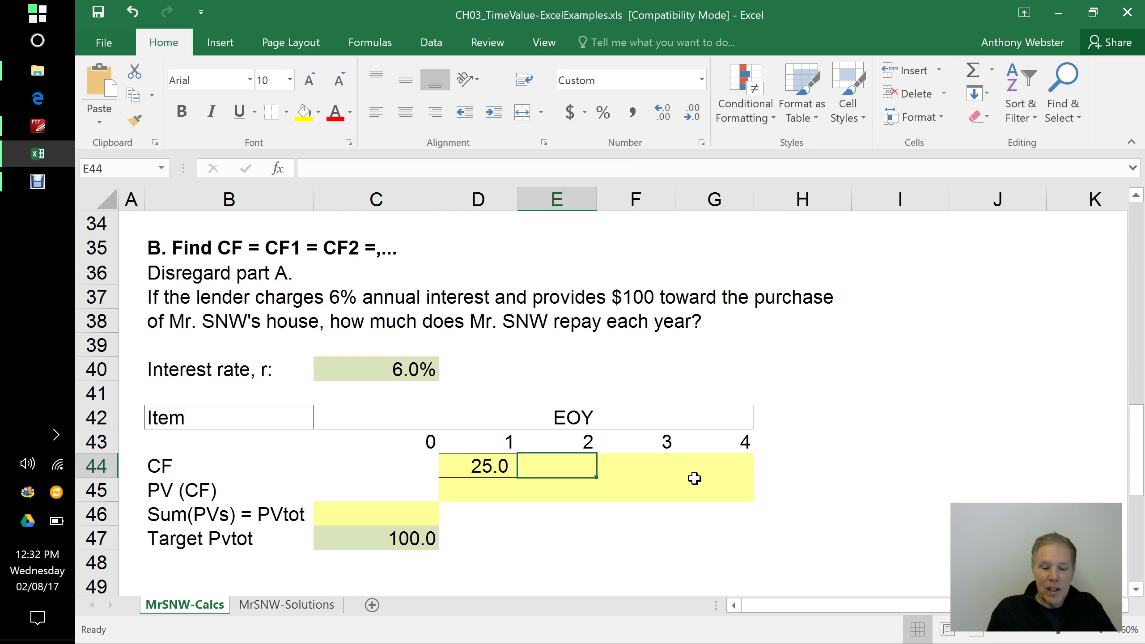
{"action": "type", "text": "="}
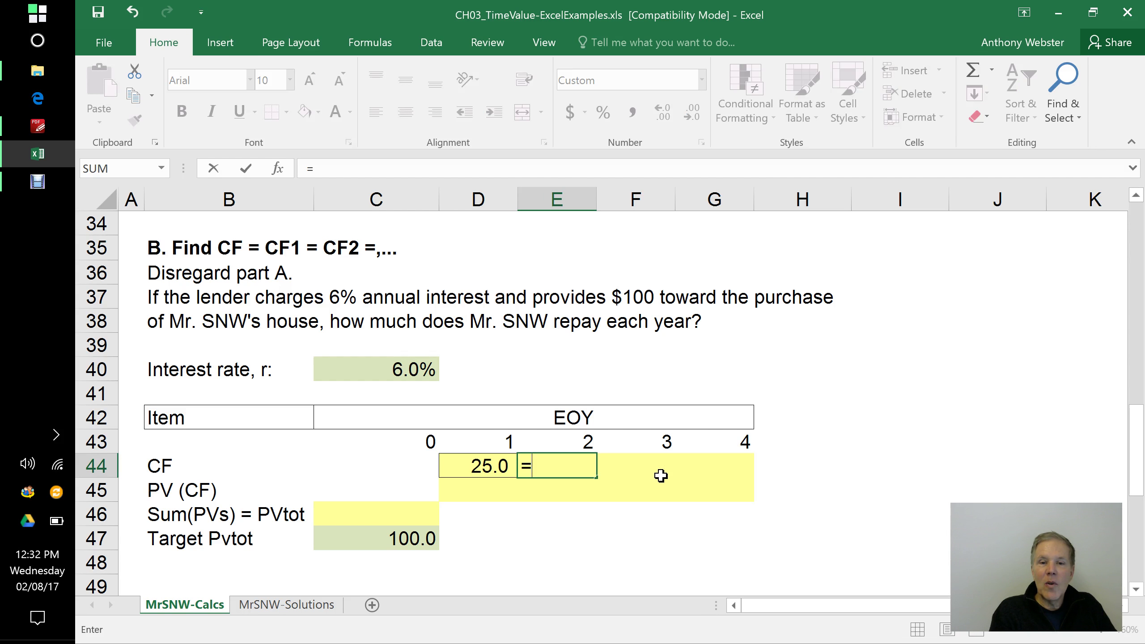
{"action": "left_click", "coordinate": [495, 469]}
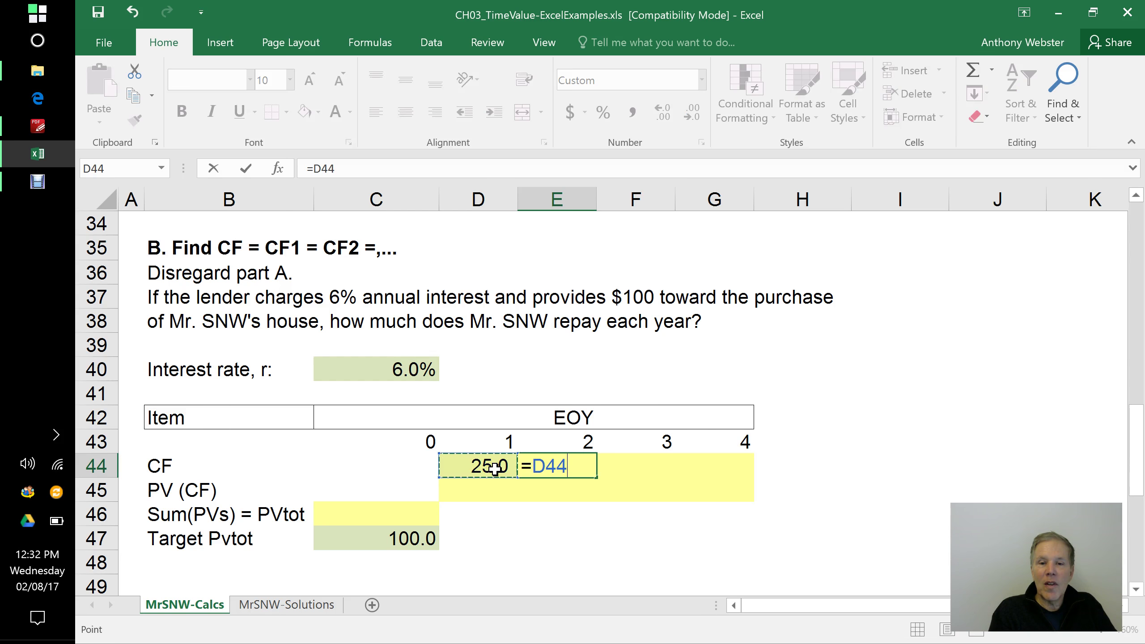
{"action": "key", "text": "Return"}
{"action": "left_click", "coordinate": [561, 470]}
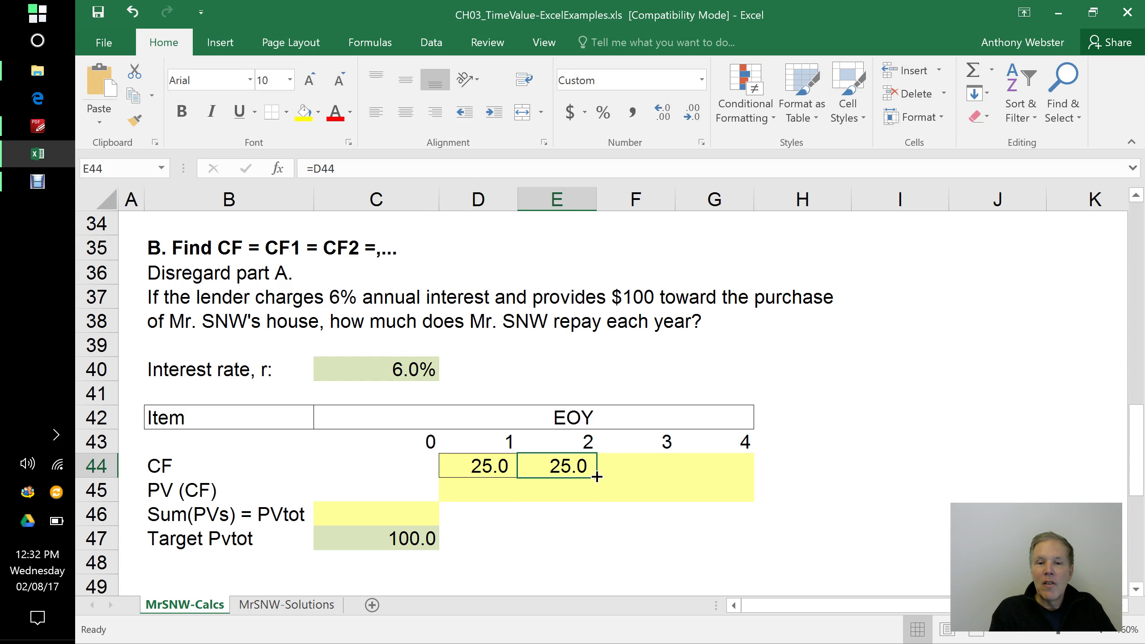
{"action": "left_click_drag", "start_coordinate": [596, 476], "coordinate": [751, 474]}
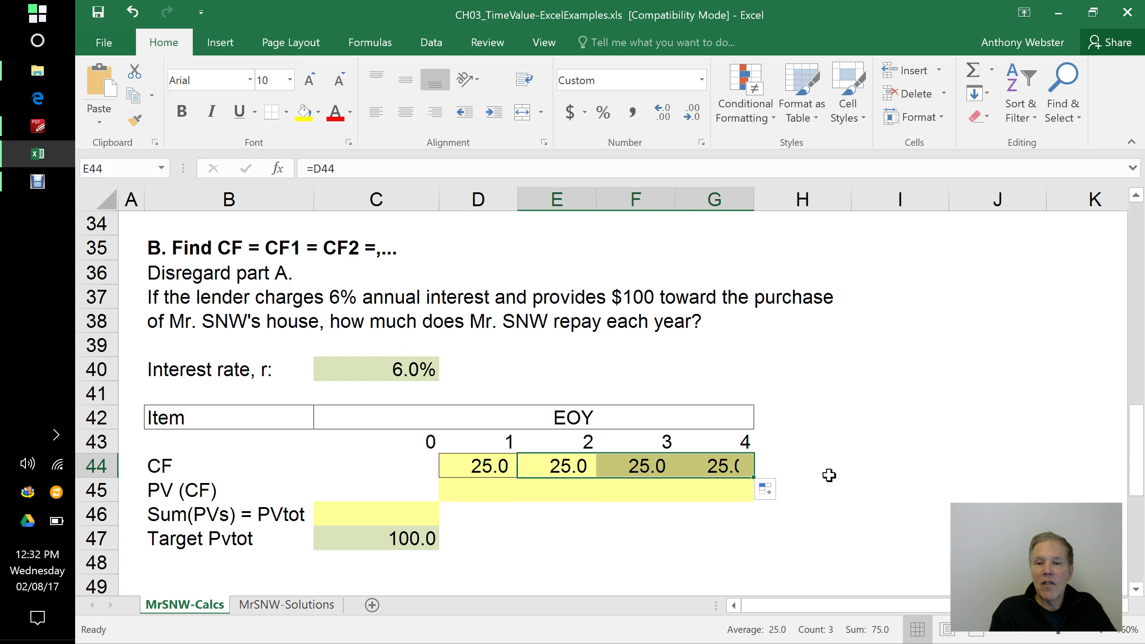
Test the linked yearly cash flows by entering 30 in D44, and restore the cell to 25
{"action": "left_click", "coordinate": [494, 467]}
{"action": "type", "text": "30"}
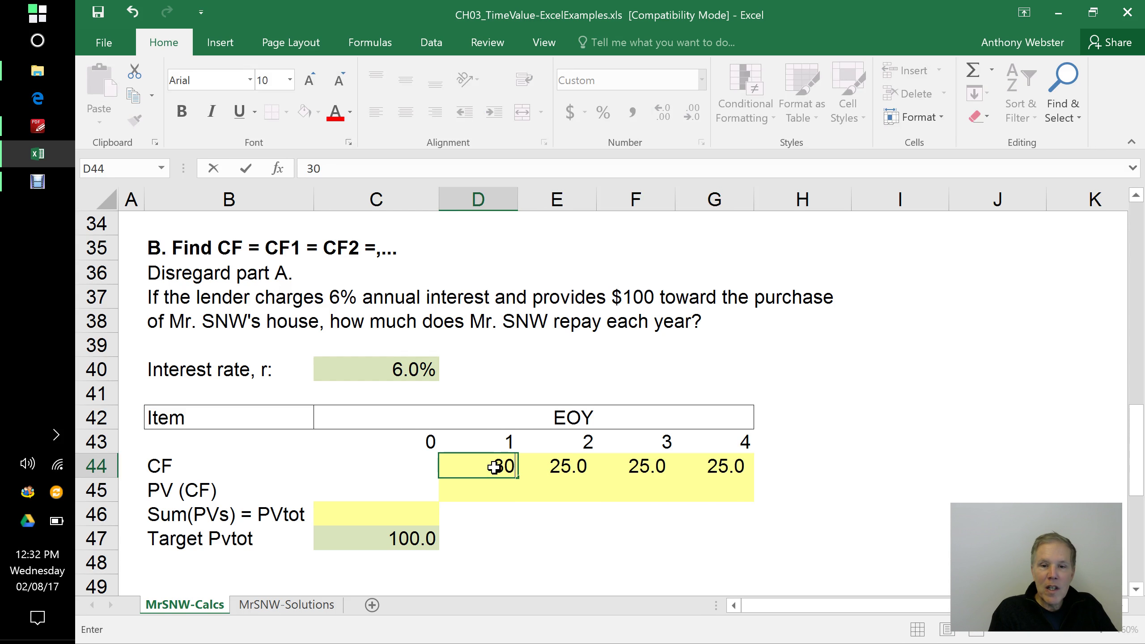
{"action": "key", "text": "Return"}
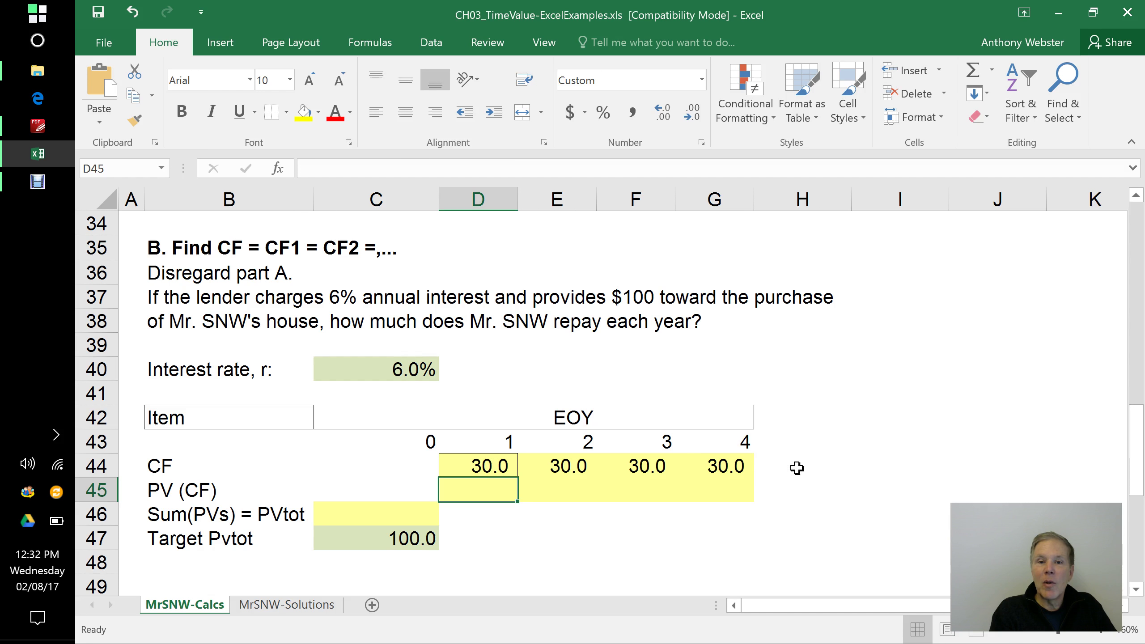
{"action": "left_click", "coordinate": [492, 465]}
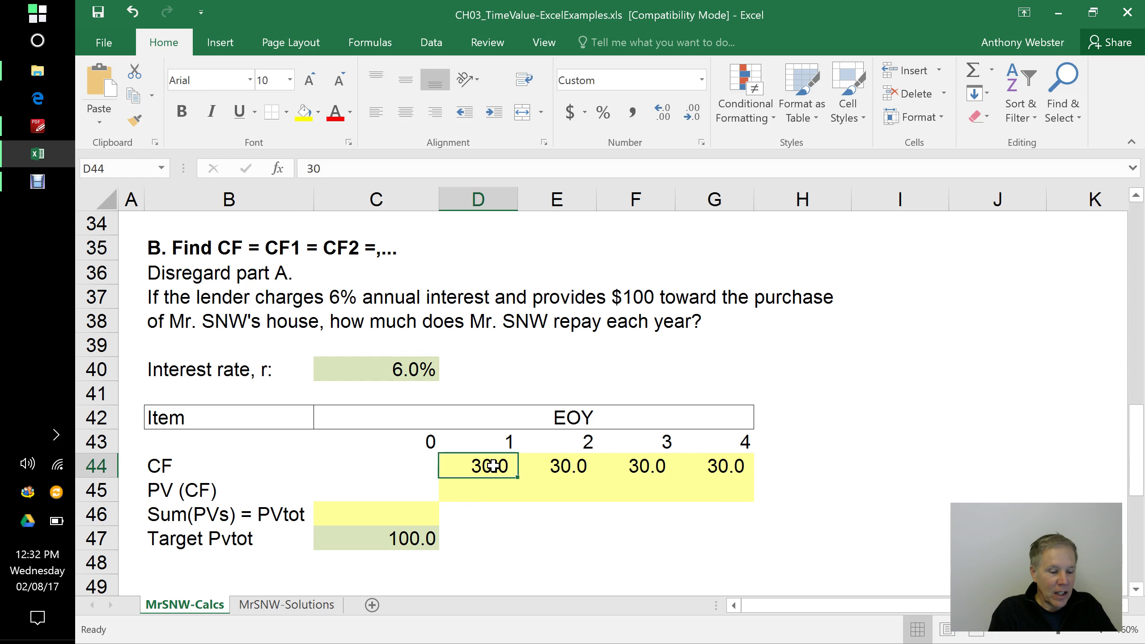
{"action": "type", "text": "25"}
{"action": "key", "text": "Return"}
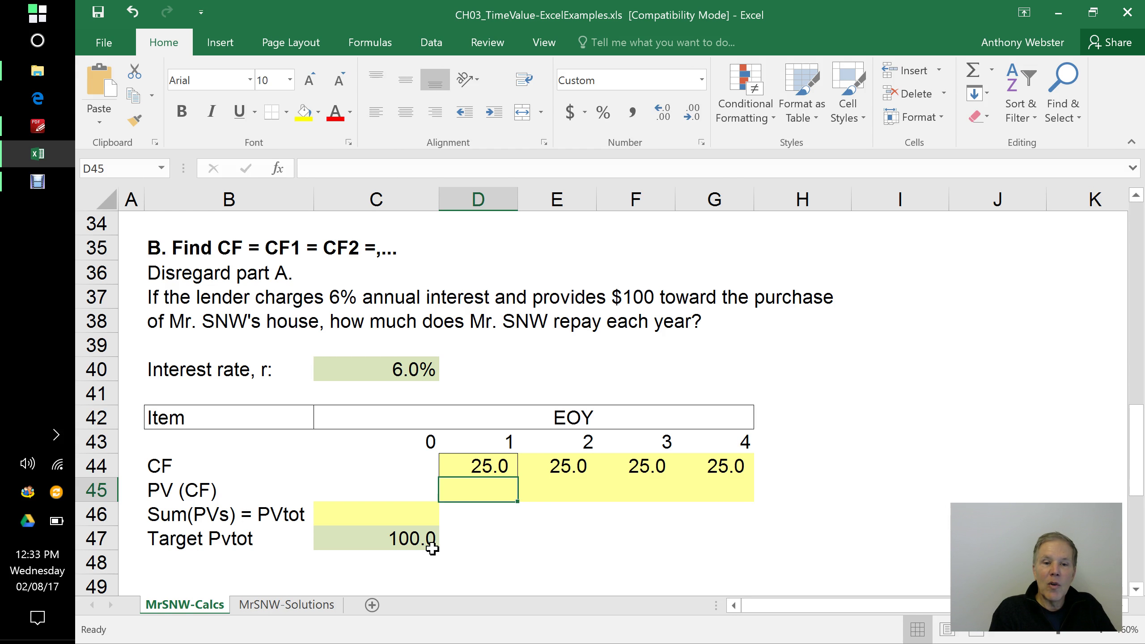
Enter the year 1 present value formula =D44/(1+$C40)^D43 in cell D45
{"action": "left_click", "coordinate": [402, 535]}
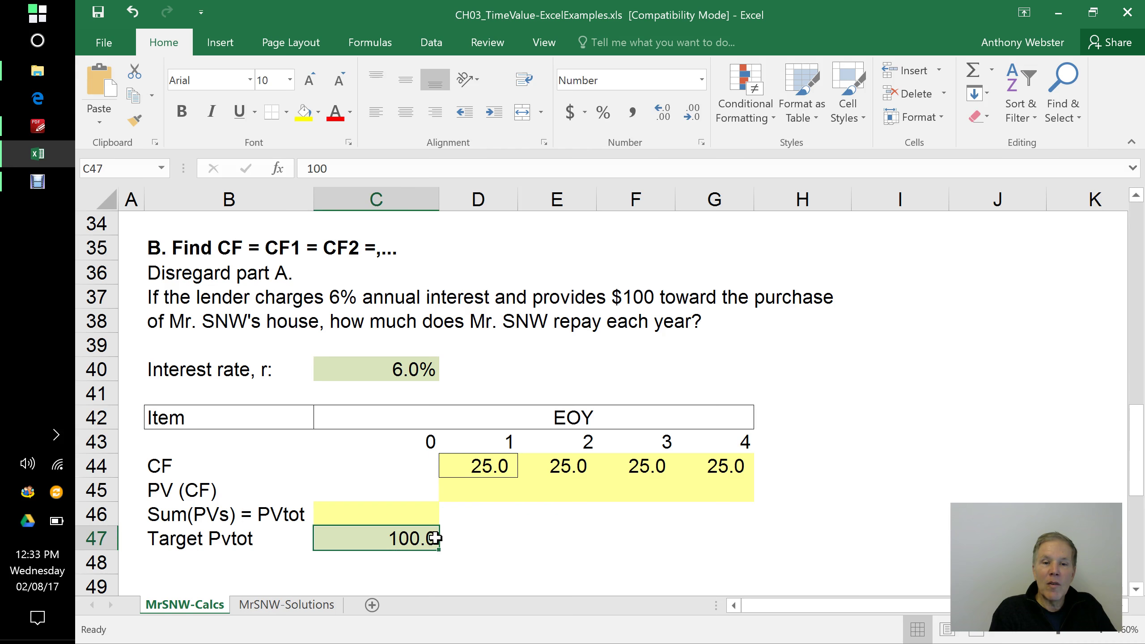
{"action": "left_click", "coordinate": [496, 489]}
{"action": "type", "text": "="}
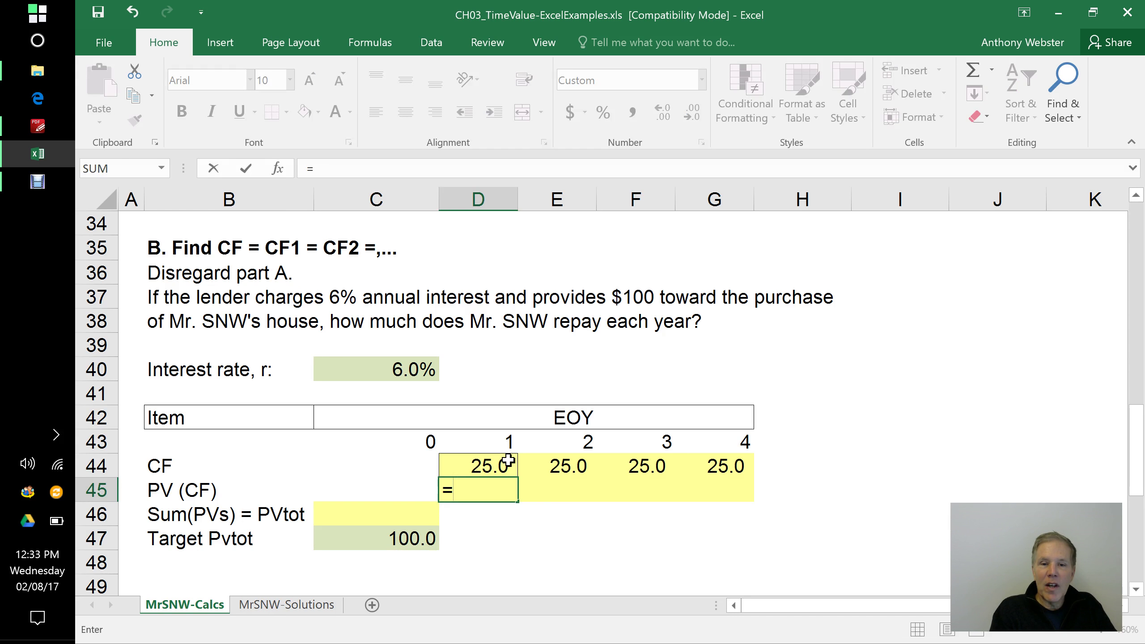
{"action": "left_click", "coordinate": [494, 465]}
{"action": "type", "text": "/(1+"}
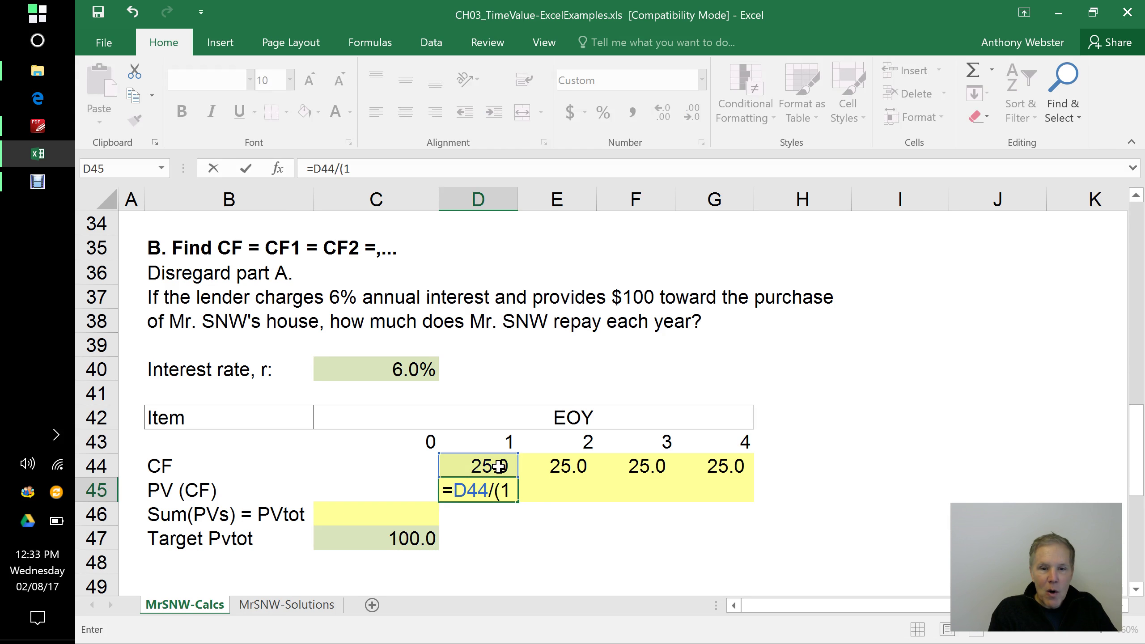
{"action": "left_click", "coordinate": [412, 369]}
{"action": "left_click", "coordinate": [357, 170]}
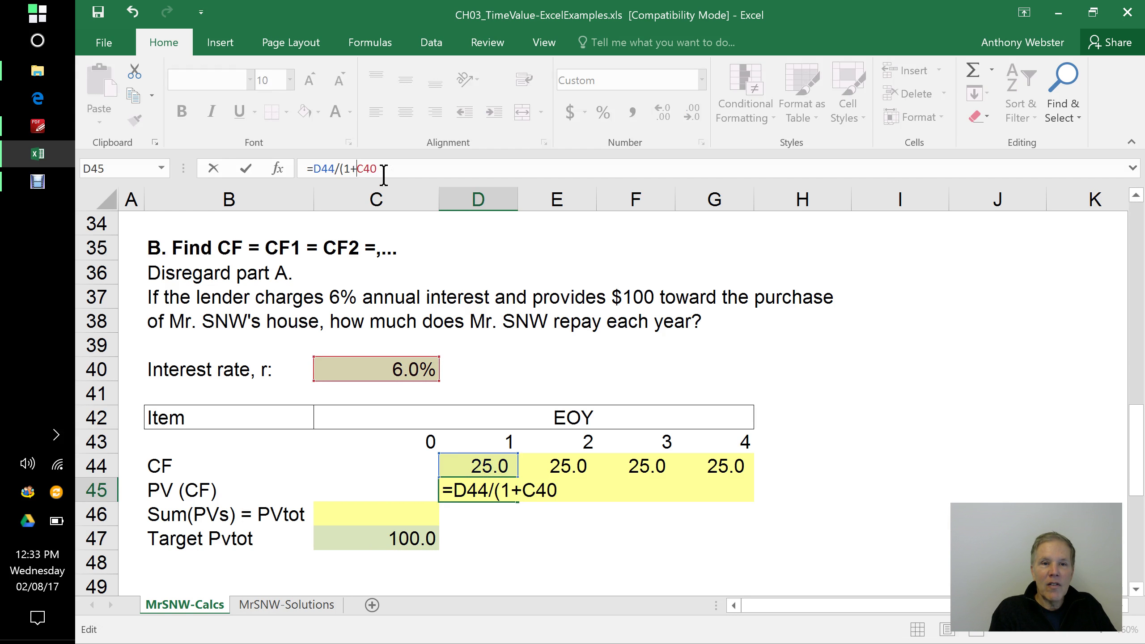
{"action": "type", "text": "$"}
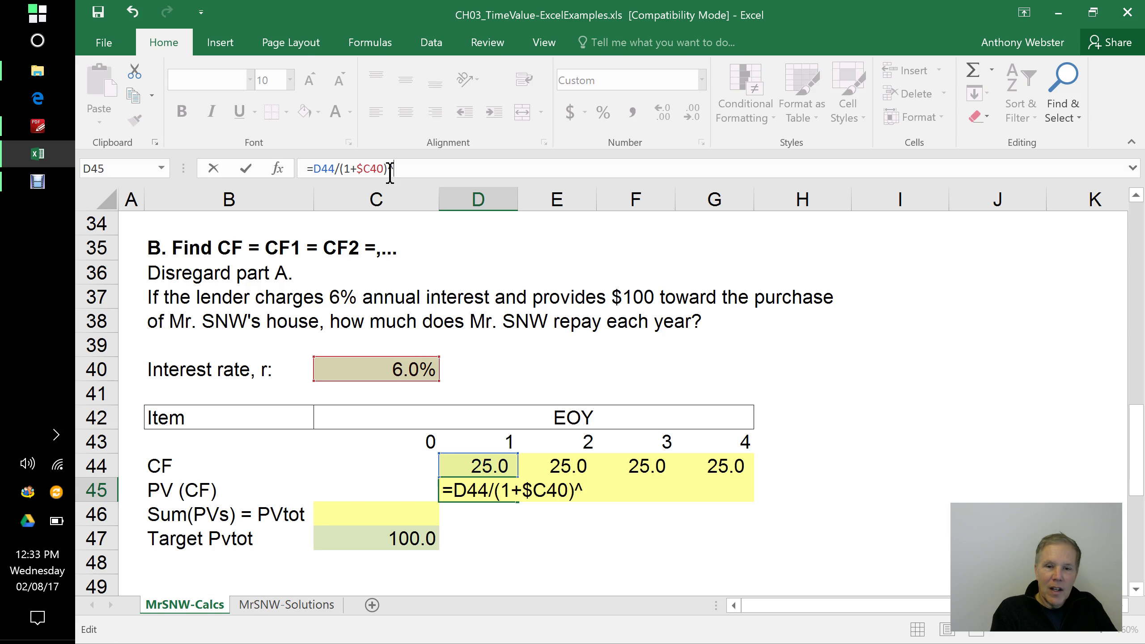
{"action": "left_click", "coordinate": [497, 443]}
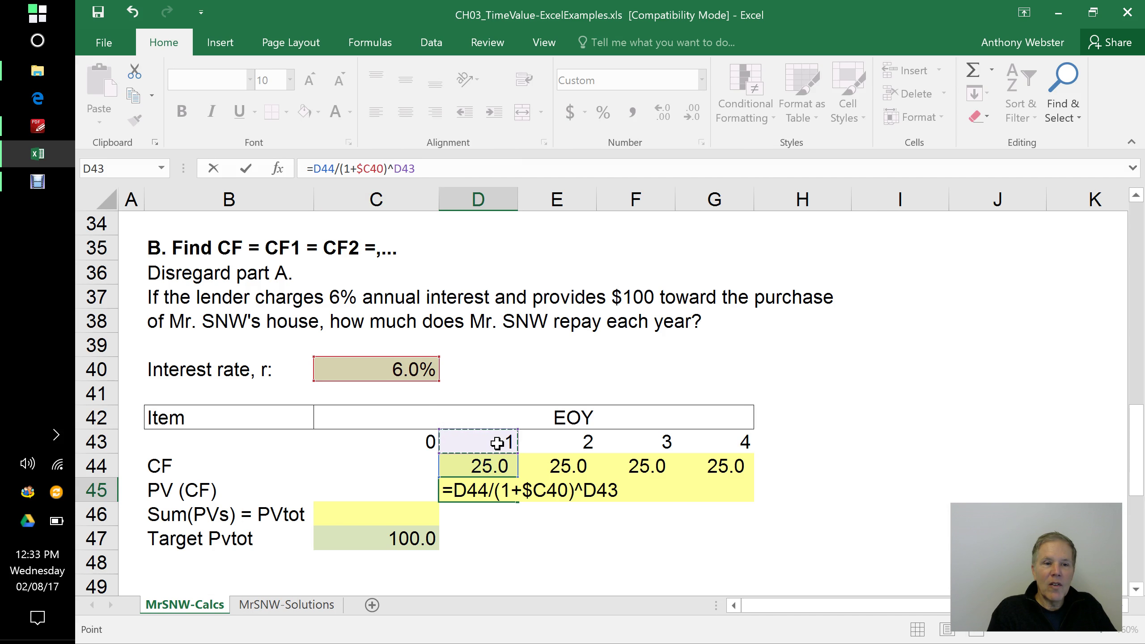
{"action": "key", "text": "Return"}
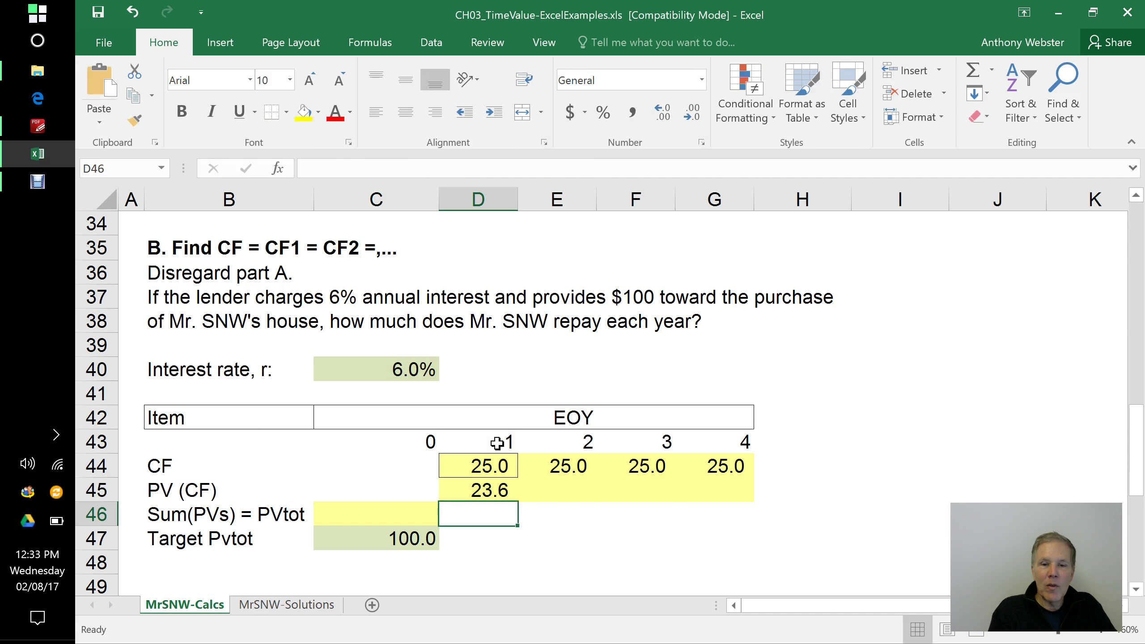
Copy the present value formula from D45 across E45:G45 and inspect the formulas for each year
{"action": "left_click", "coordinate": [504, 494]}
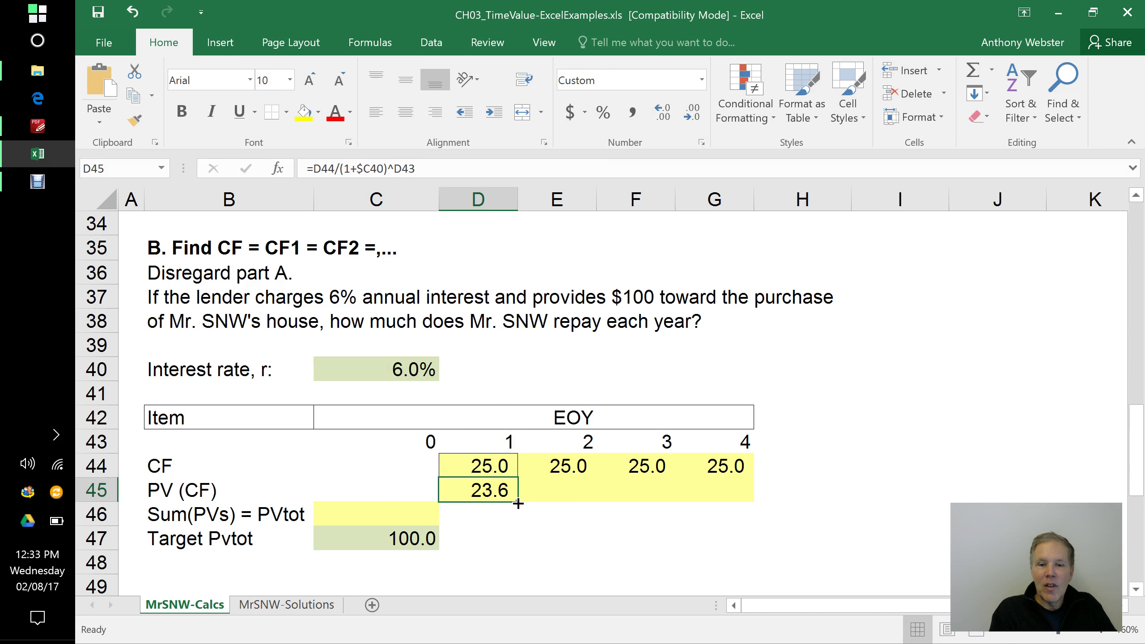
{"action": "left_click_drag", "start_coordinate": [519, 502], "coordinate": [645, 496]}
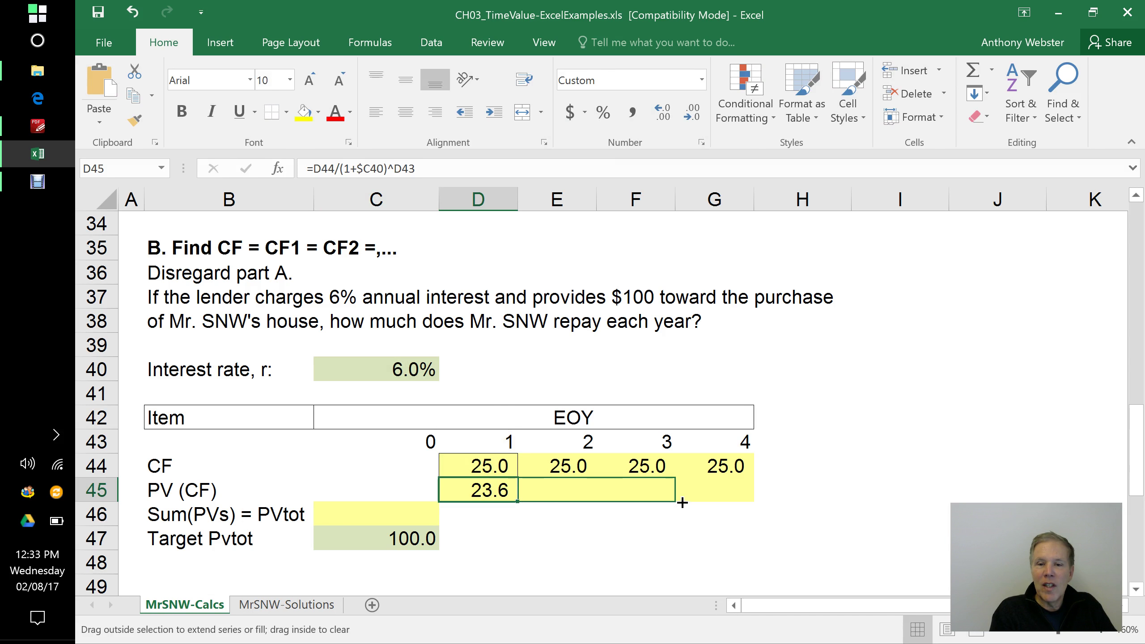
{"action": "left_click_drag", "start_coordinate": [721, 504], "coordinate": [741, 503]}
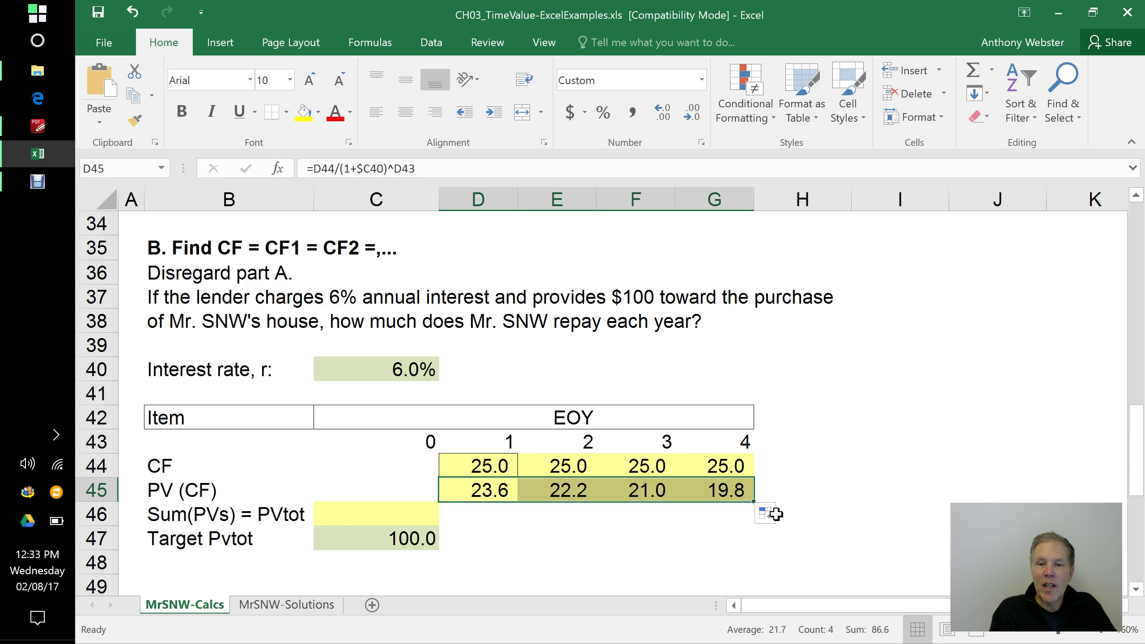
{"action": "left_click", "coordinate": [710, 488]}
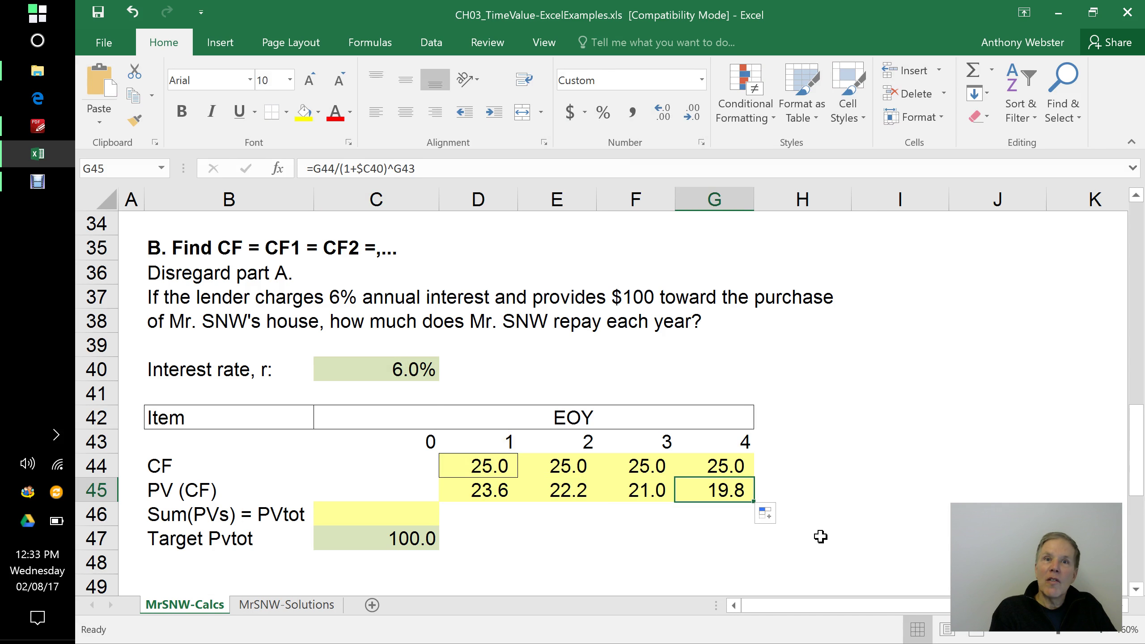
{"action": "left_click", "coordinate": [491, 494]}
{"action": "left_click", "coordinate": [571, 491]}
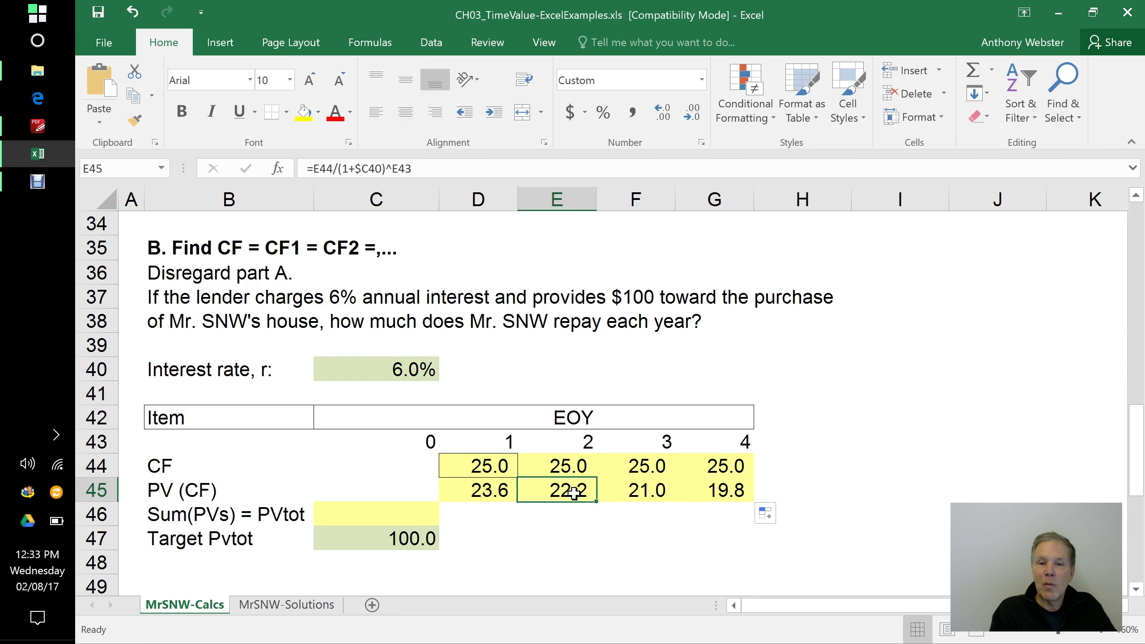
{"action": "left_click", "coordinate": [647, 491]}
{"action": "left_click", "coordinate": [714, 490]}
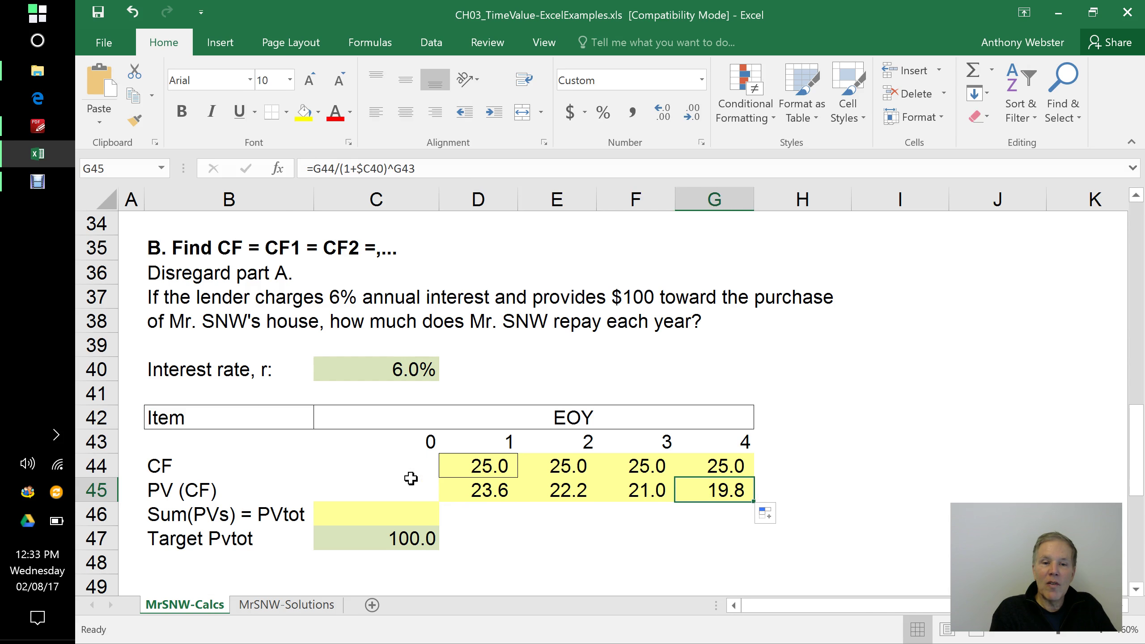
Total part B's present values in C46 with =sum(D45:G45) and compare it with the target PVtot in C47
{"action": "left_click", "coordinate": [409, 516]}
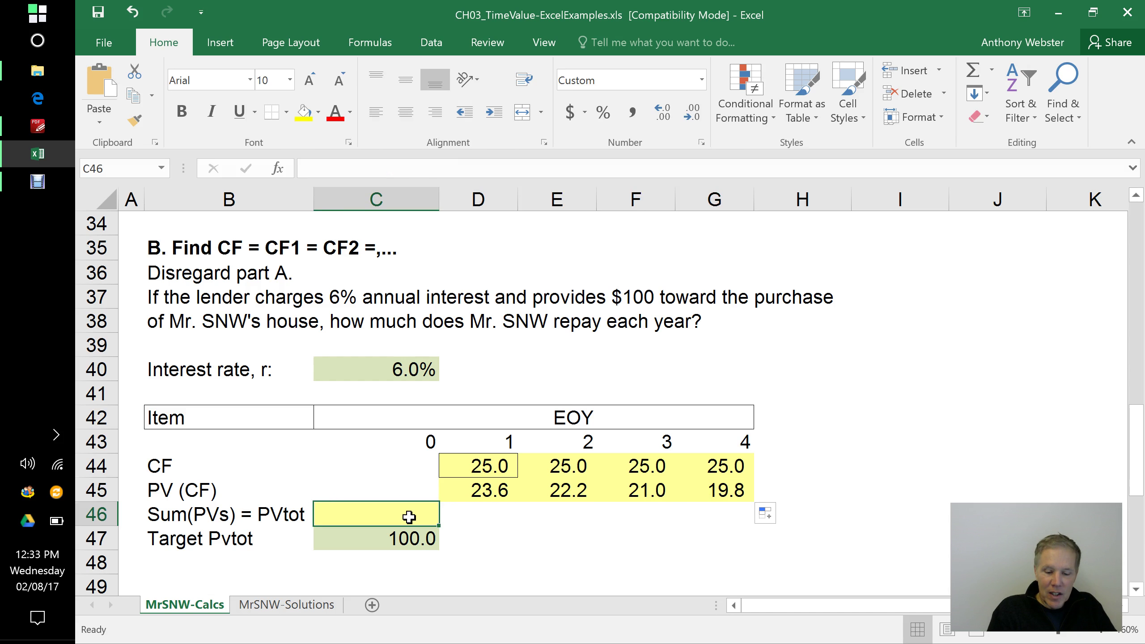
{"action": "type", "text": "=sum("}
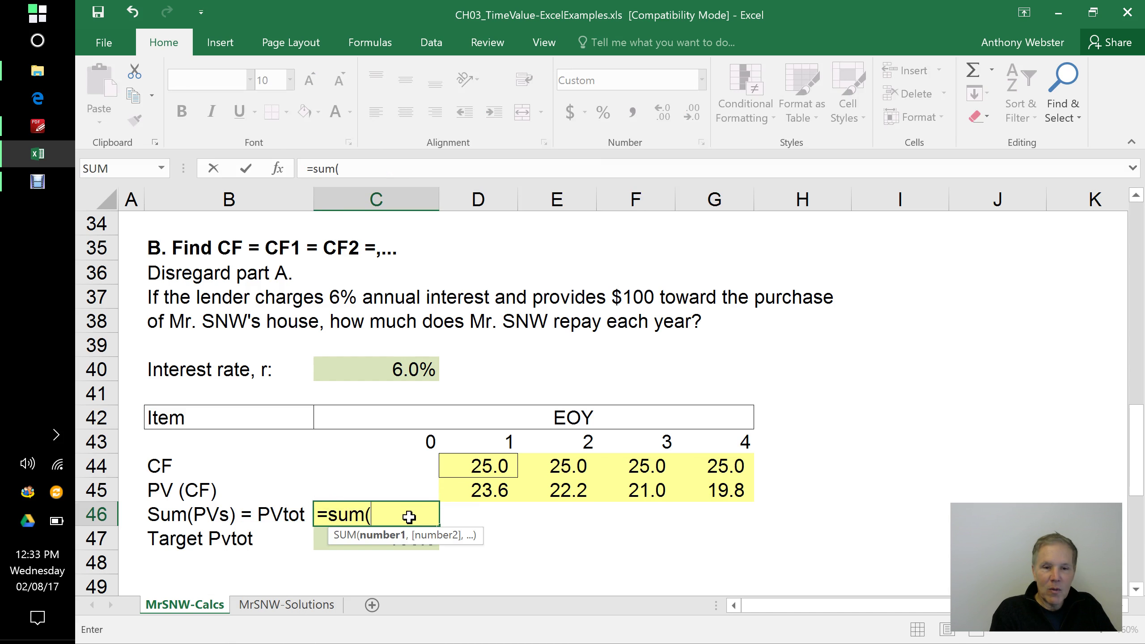
{"action": "left_click_drag", "start_coordinate": [486, 493], "coordinate": [699, 492]}
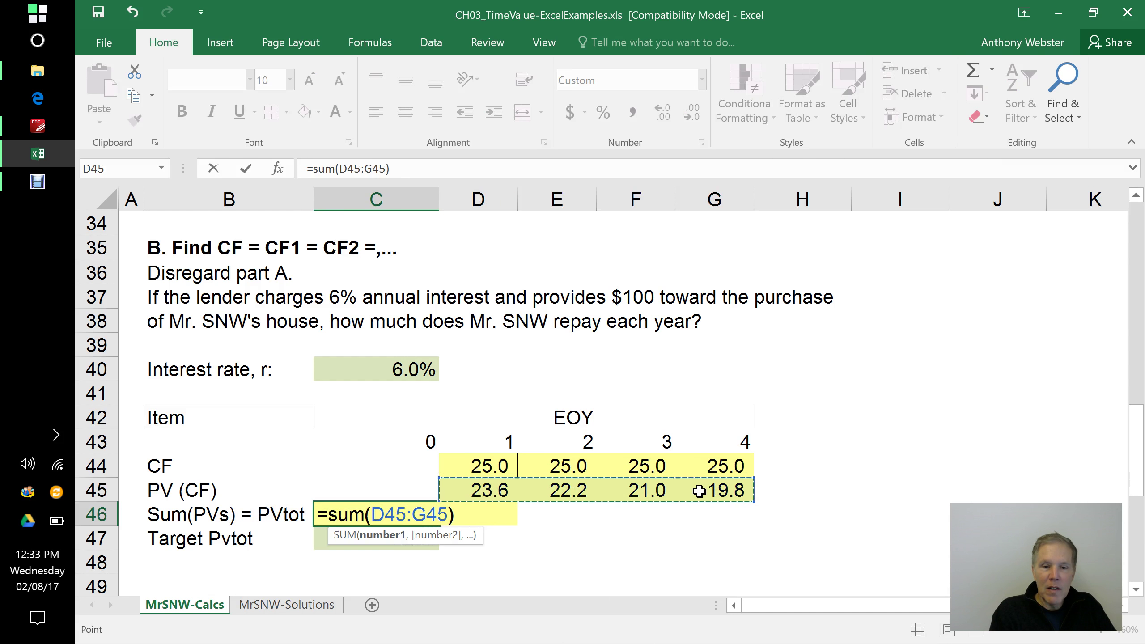
{"action": "key", "text": "Return"}
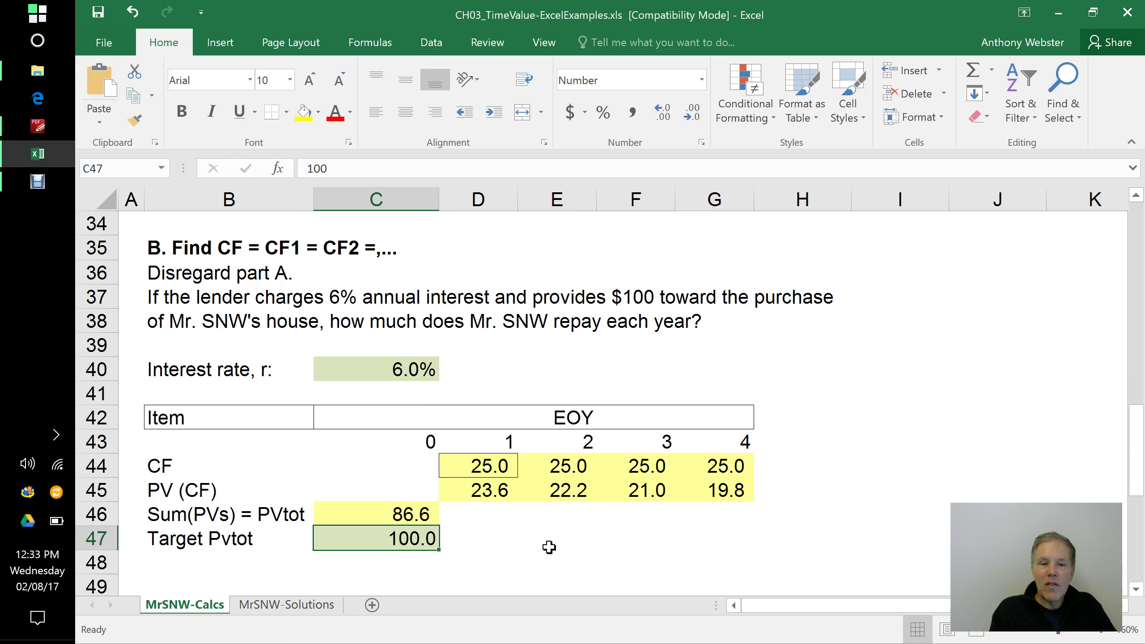
{"action": "left_click", "coordinate": [422, 520]}
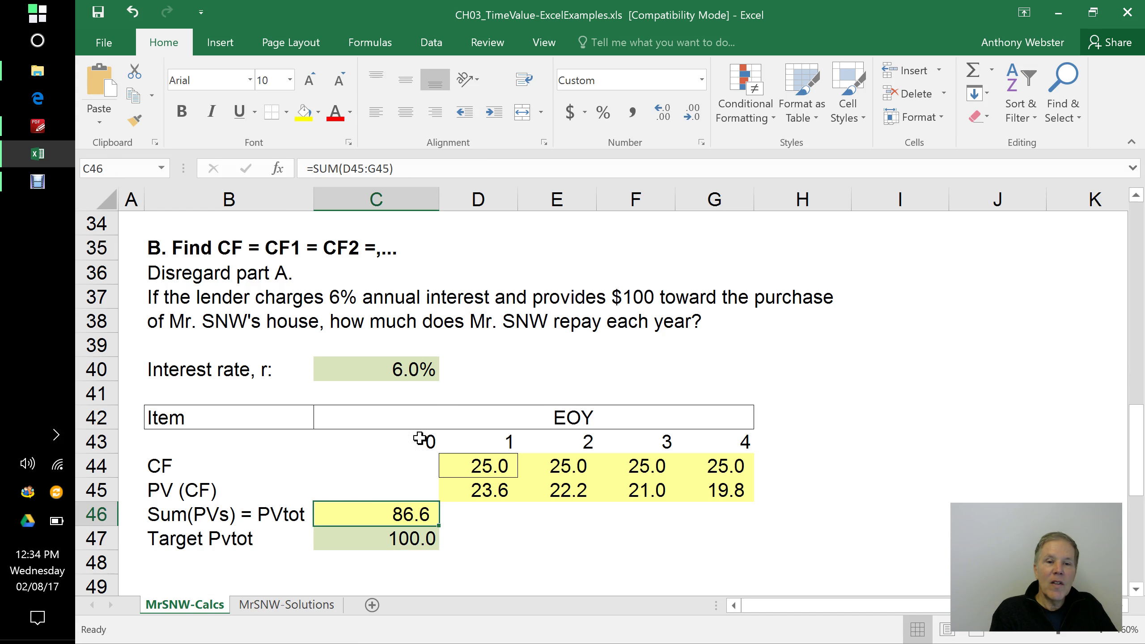
{"action": "left_click", "coordinate": [407, 370]}
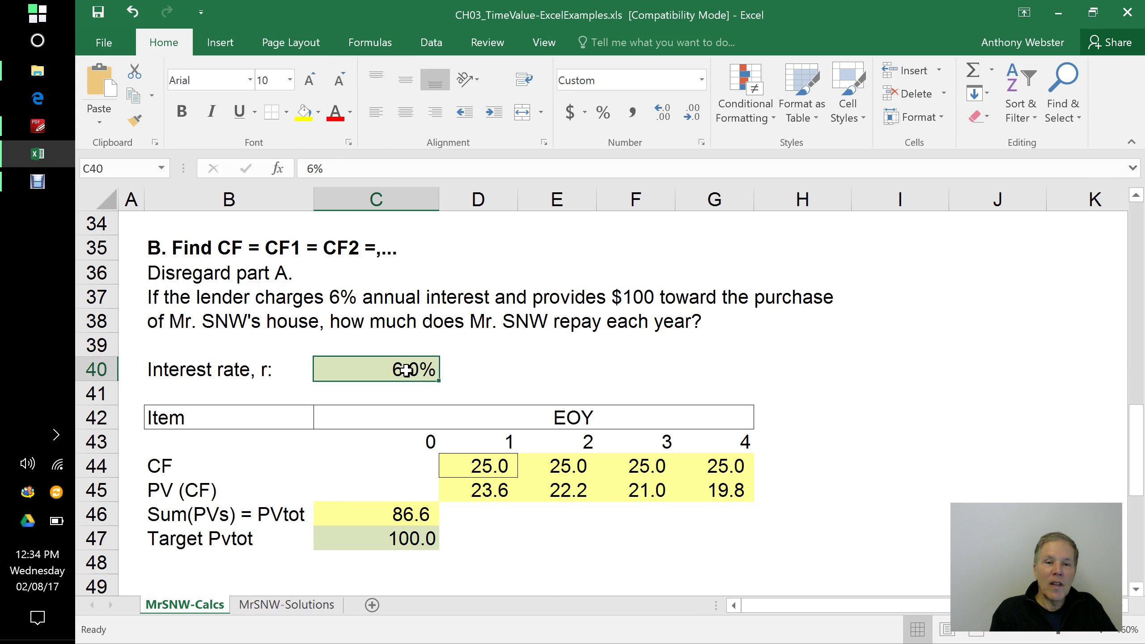
{"action": "left_click", "coordinate": [408, 538]}
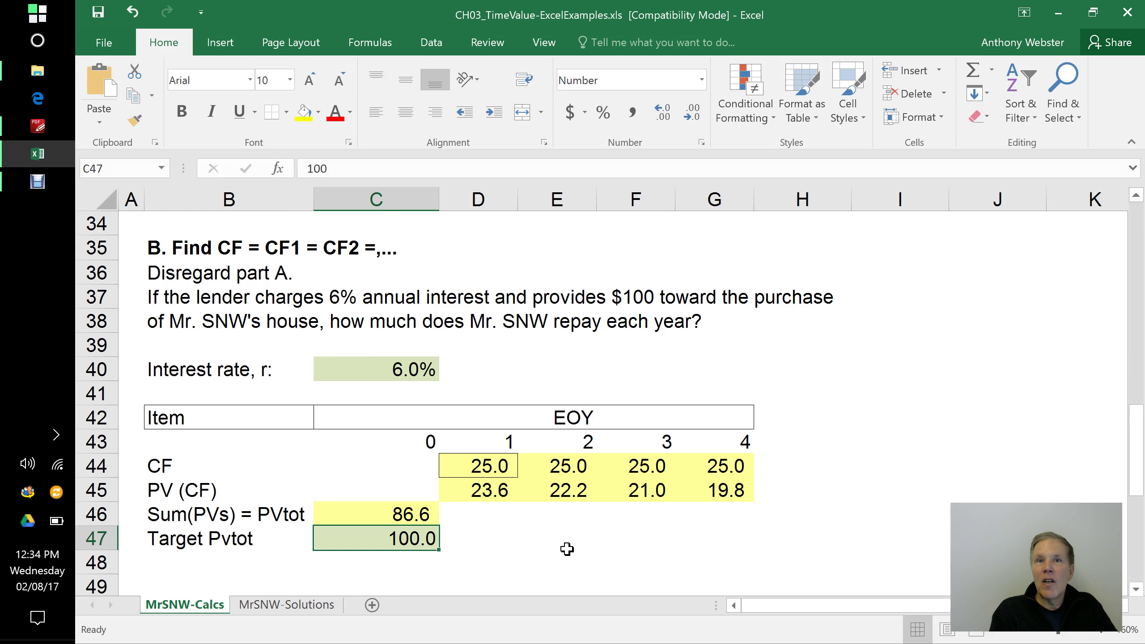
Try 26 and 27 as the year 1 cash flow in D44, checking the total present value in C46
{"action": "left_click", "coordinate": [490, 467]}
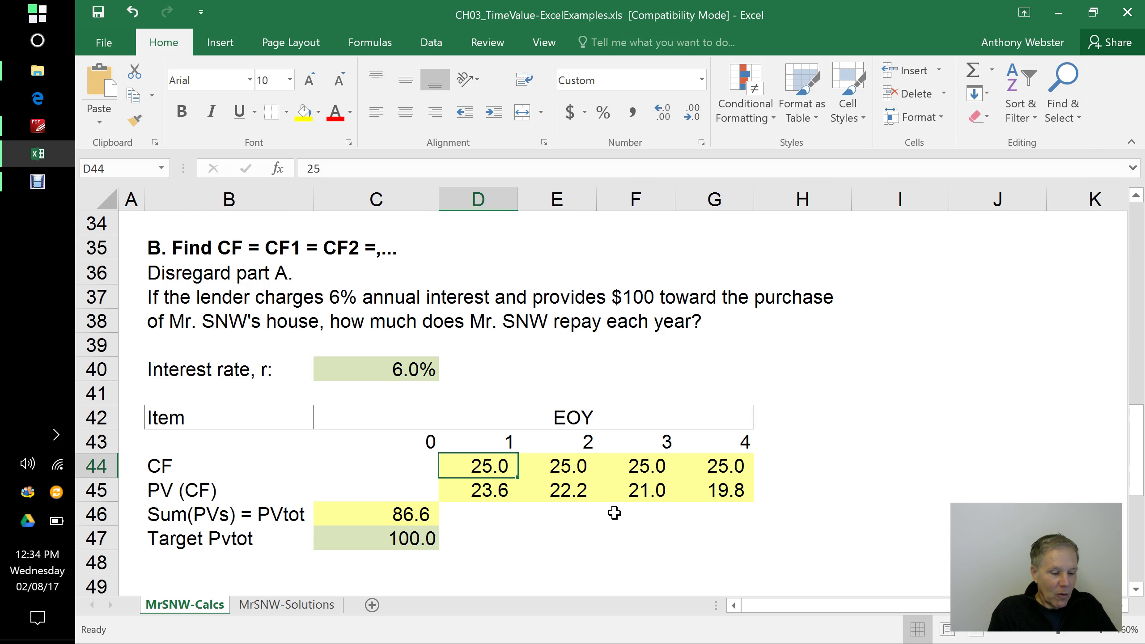
{"action": "type", "text": "26"}
{"action": "key", "text": "Return"}
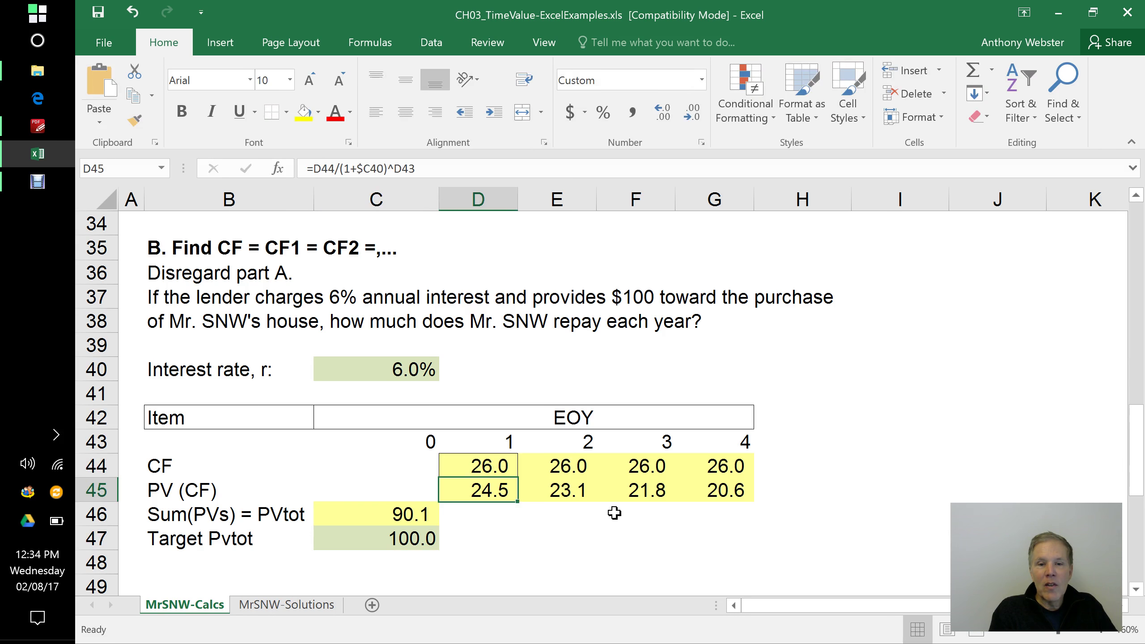
{"action": "left_click", "coordinate": [504, 467]}
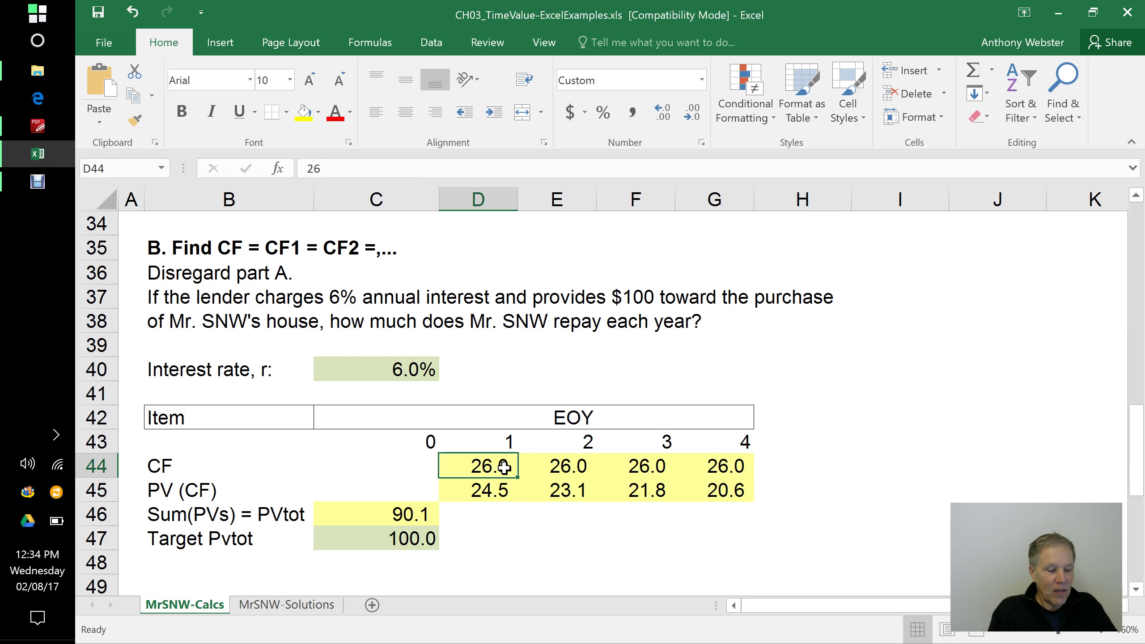
{"action": "type", "text": "27"}
{"action": "key", "text": "Return"}
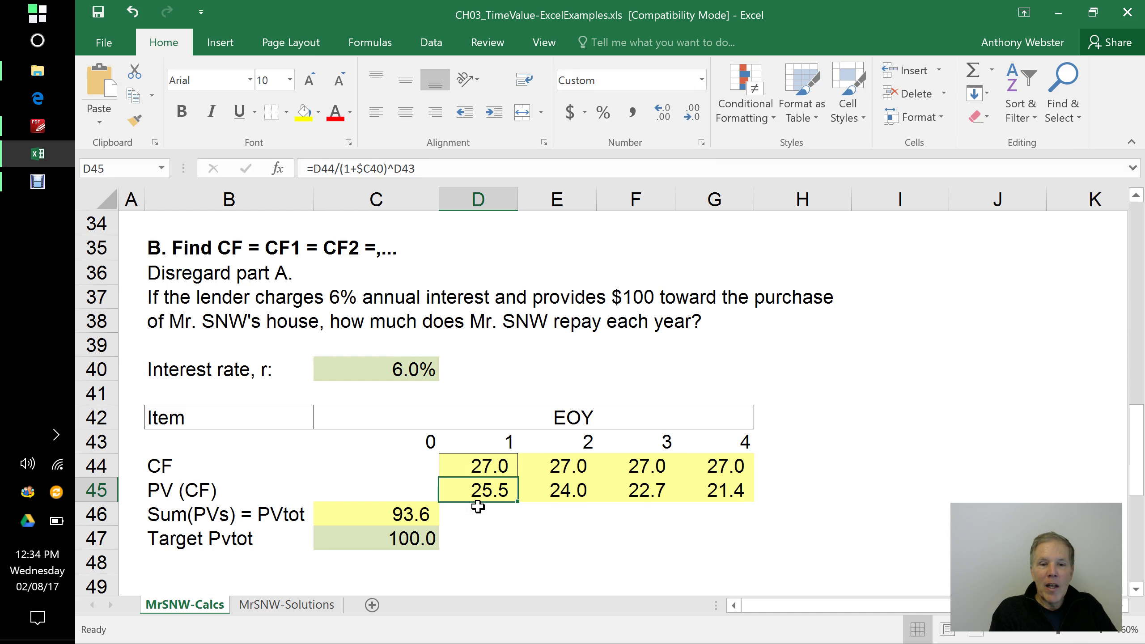
{"action": "left_click", "coordinate": [403, 513]}
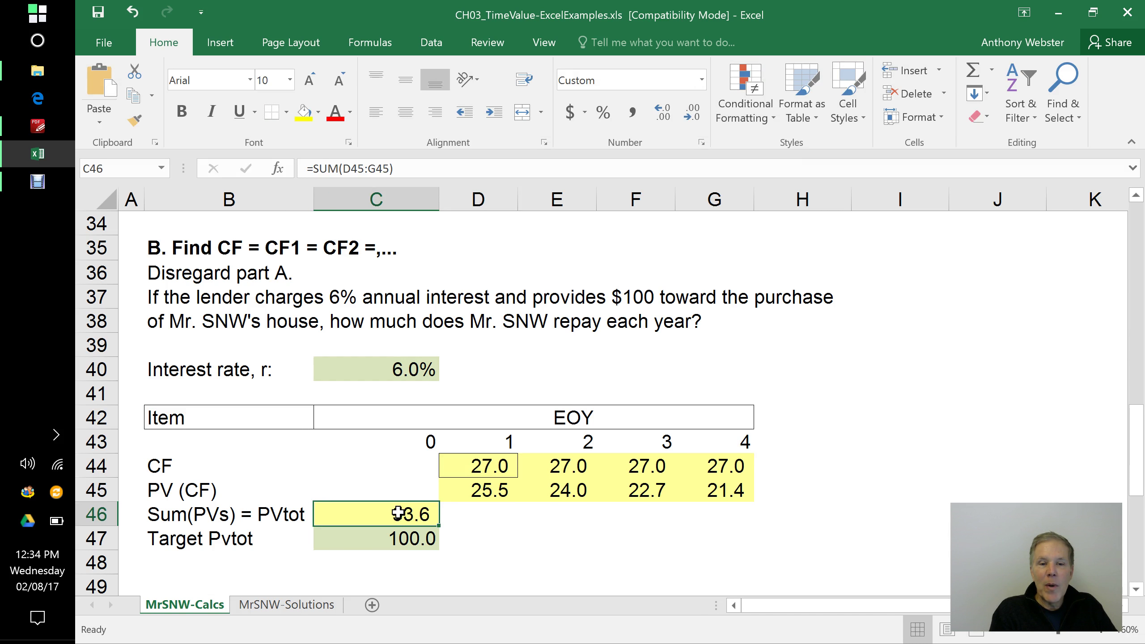
Set the trial year 1 cash flow in D44 to 28
{"action": "left_click", "coordinate": [505, 469]}
{"action": "type", "text": "28"}
{"action": "key", "text": "Return"}
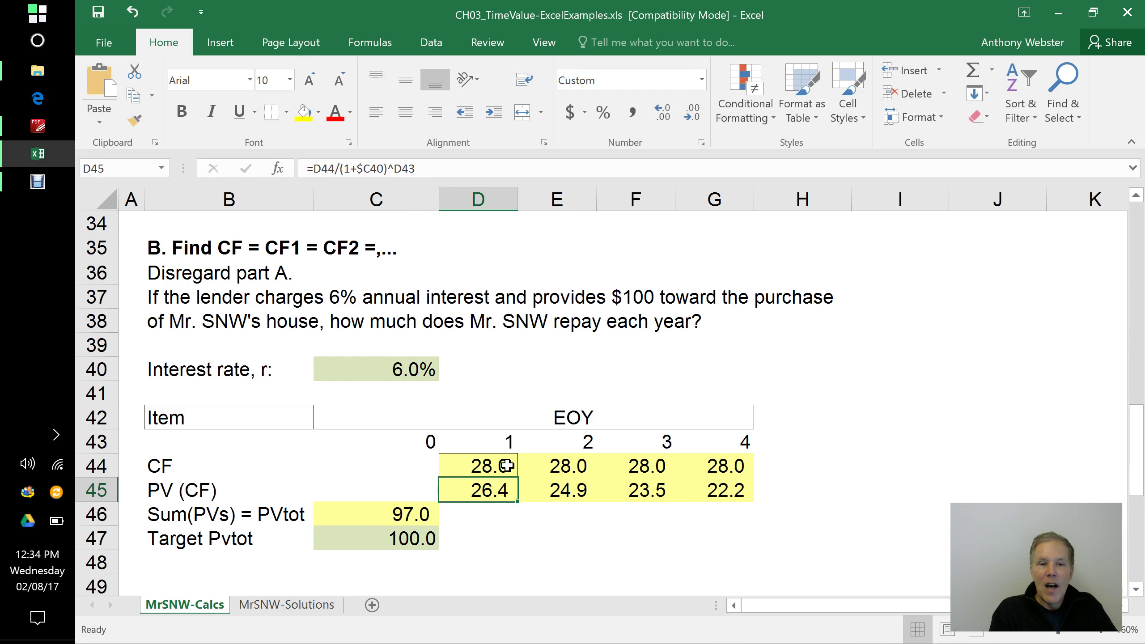
Review the total present value formula in C46 alongside the trial year 1 cash flow in D44
{"action": "left_click", "coordinate": [419, 514]}
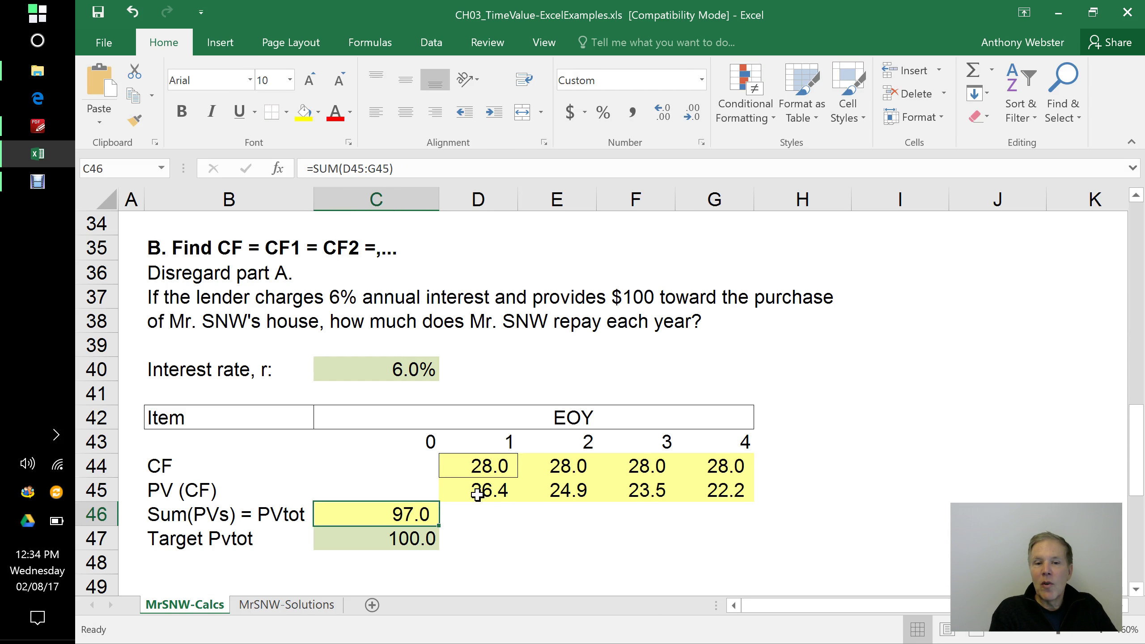
{"action": "left_click", "coordinate": [489, 464]}
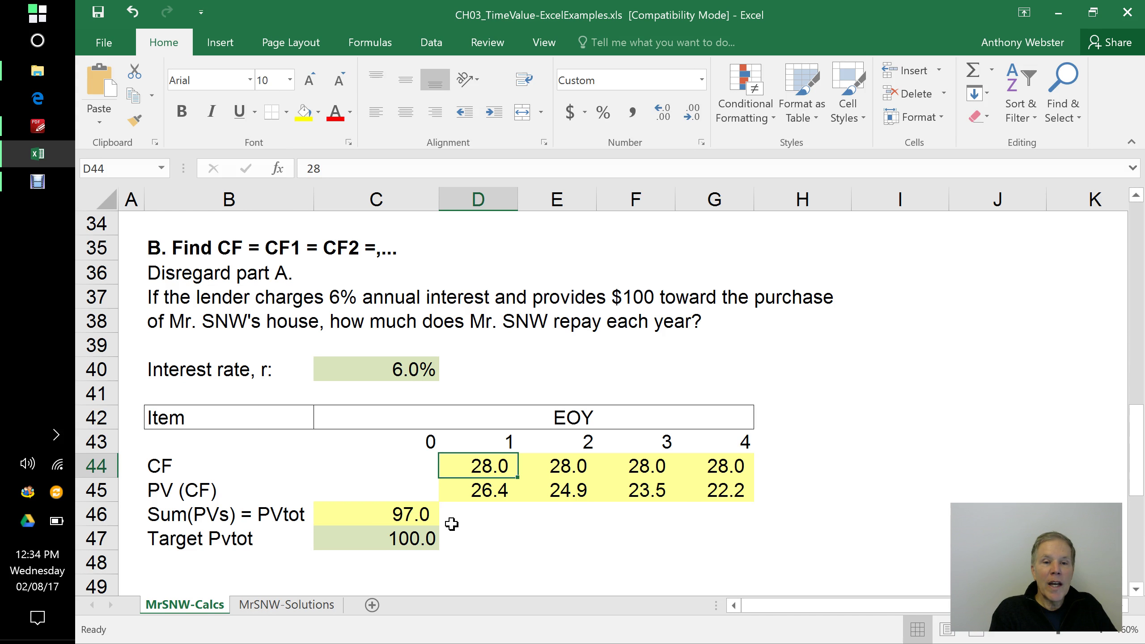
{"action": "left_click", "coordinate": [401, 514]}
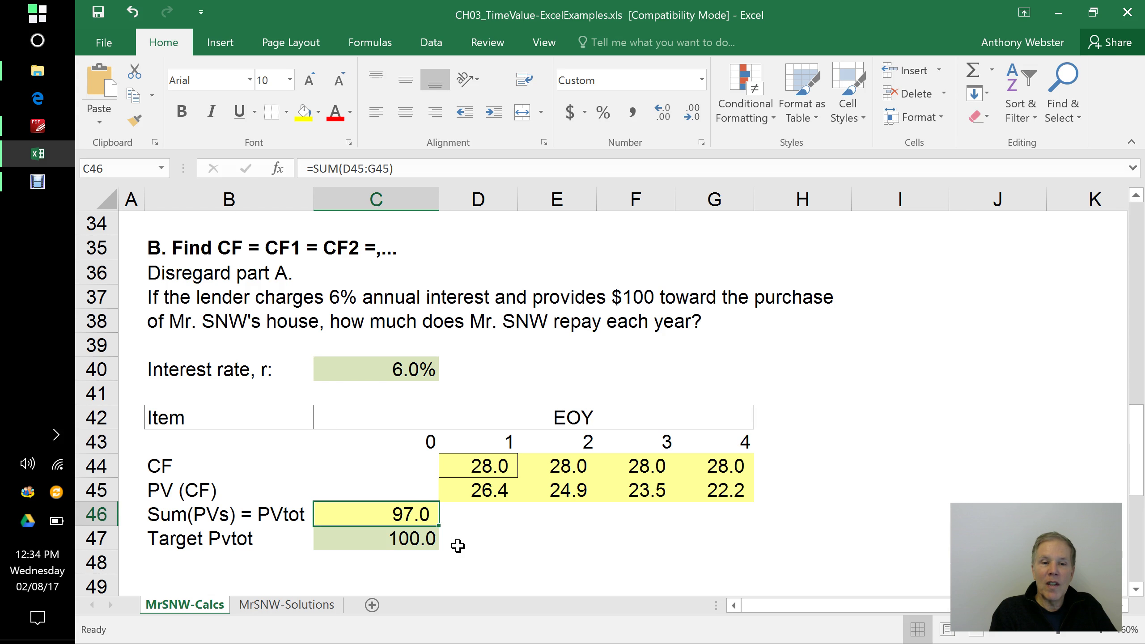
{"action": "left_click", "coordinate": [495, 469]}
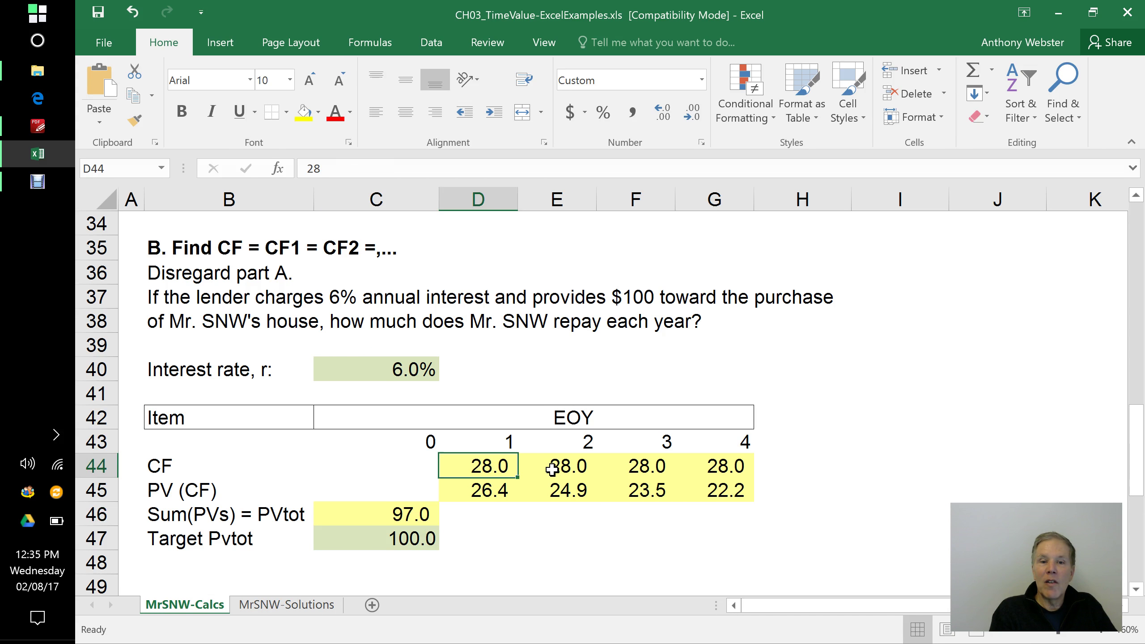
Run Goal Seek to bring the total present value in C46 to 100 by changing D44, and keep the solution
{"action": "left_click", "coordinate": [413, 514]}
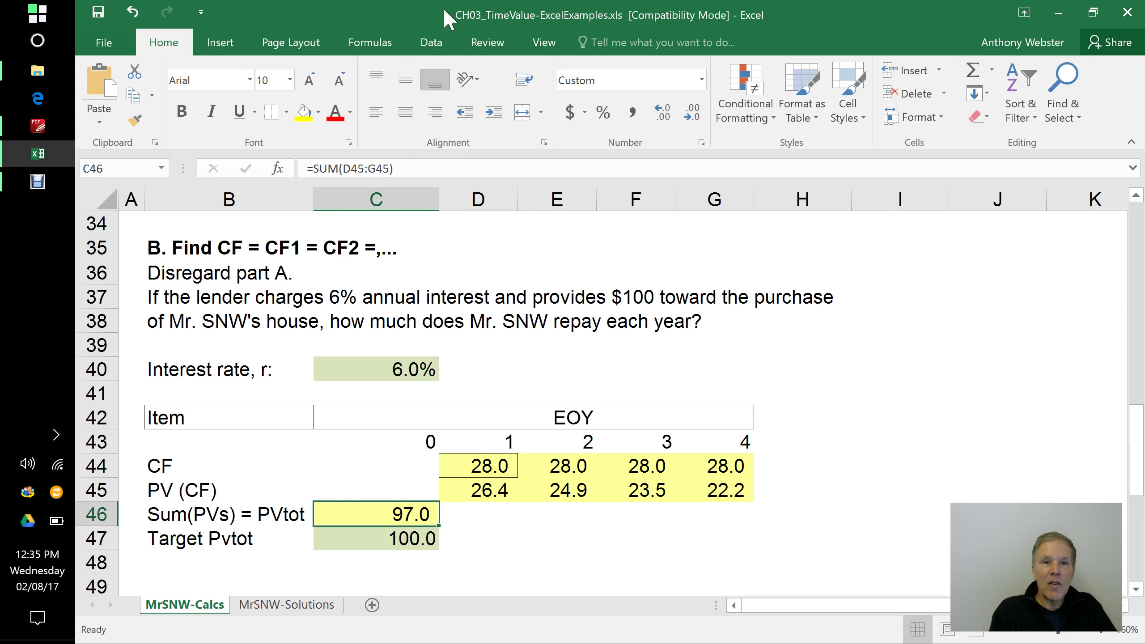
{"action": "left_click", "coordinate": [433, 45]}
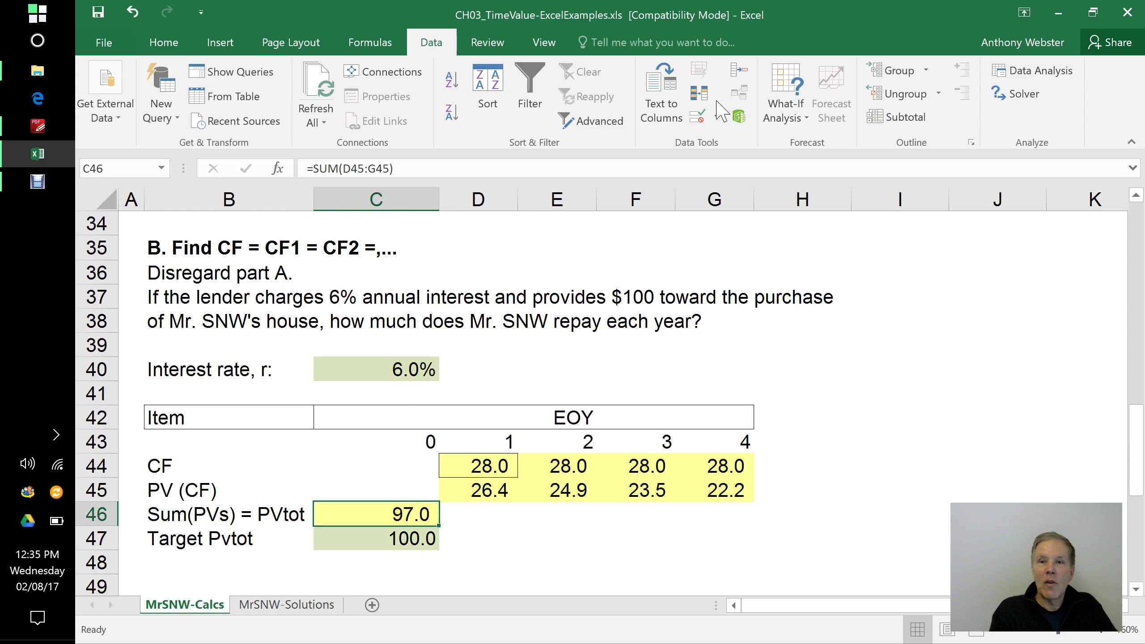
{"action": "left_click", "coordinate": [794, 116]}
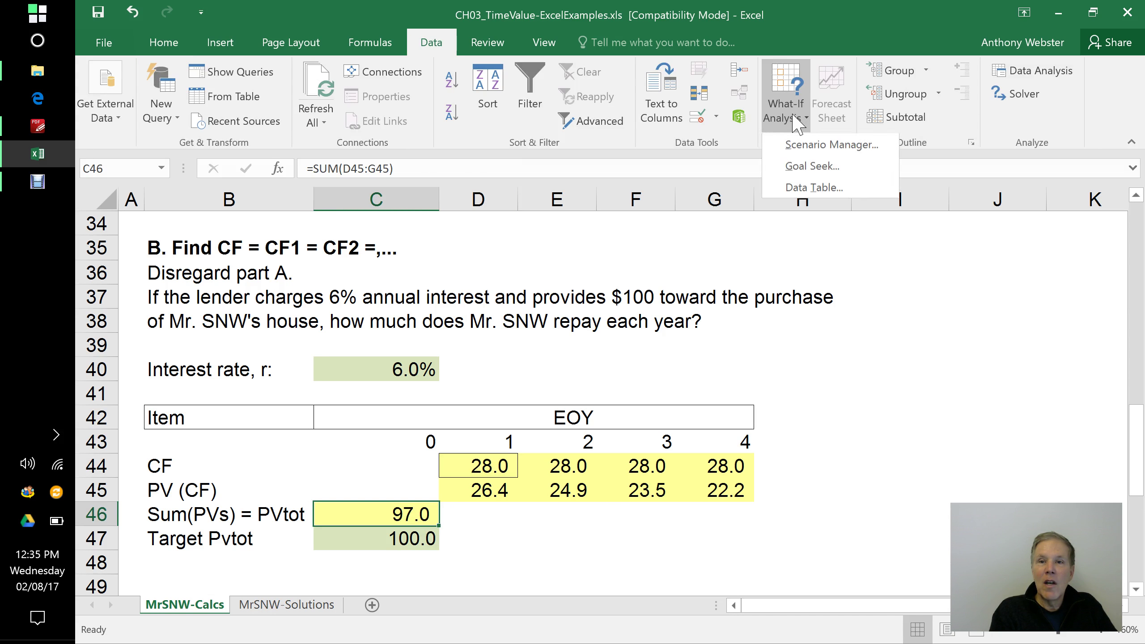
{"action": "left_click", "coordinate": [807, 168]}
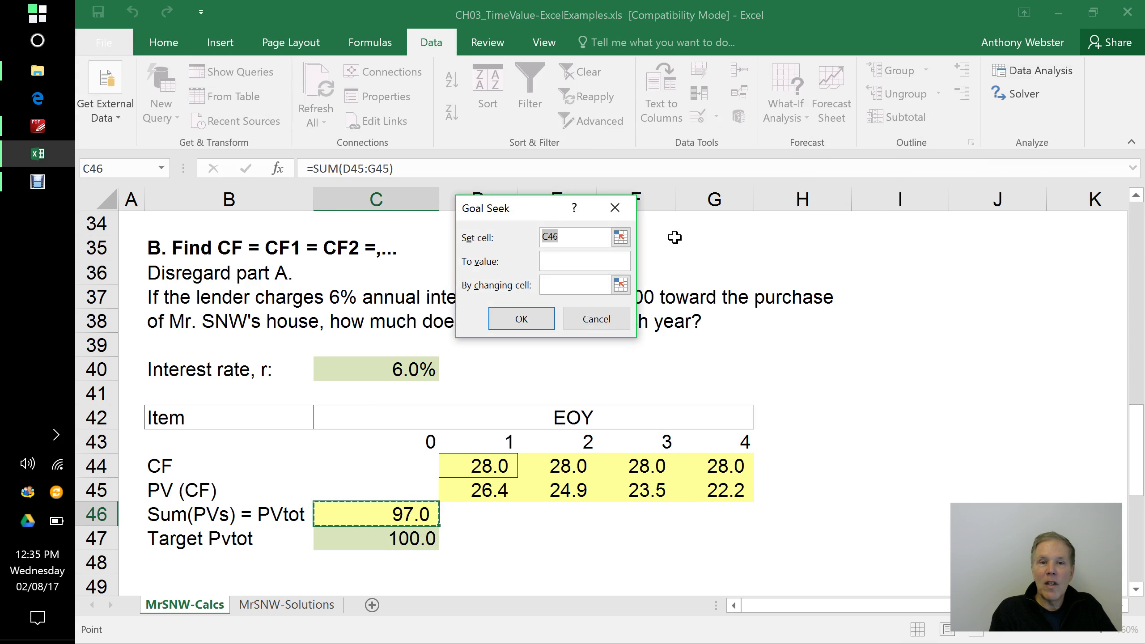
{"action": "left_click", "coordinate": [600, 261]}
{"action": "type", "text": "100"}
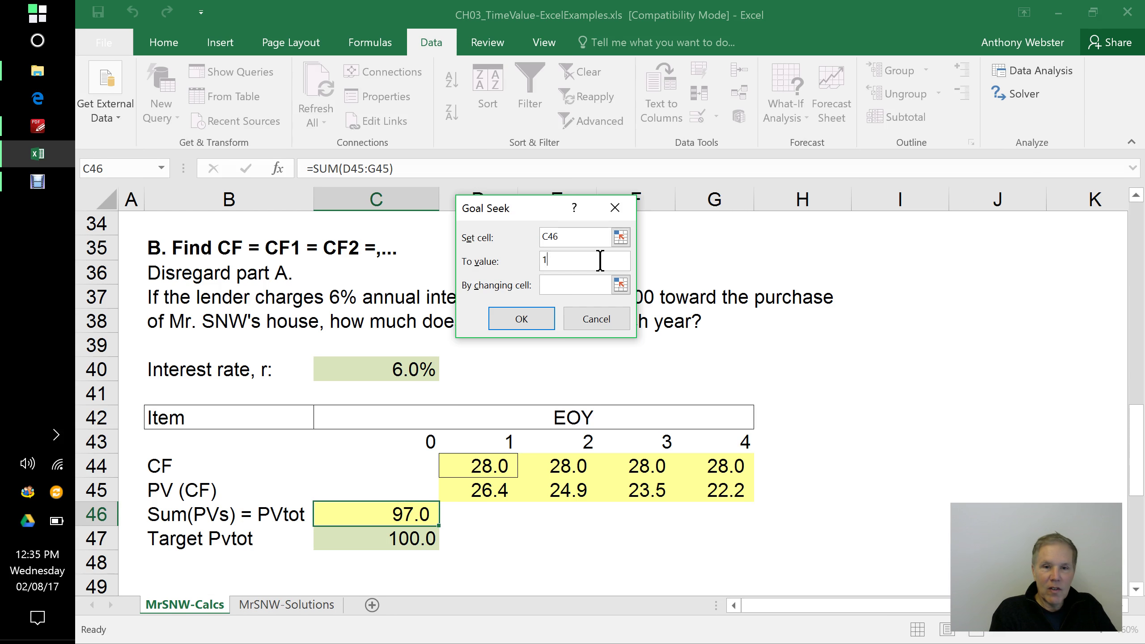
{"action": "left_click", "coordinate": [590, 284]}
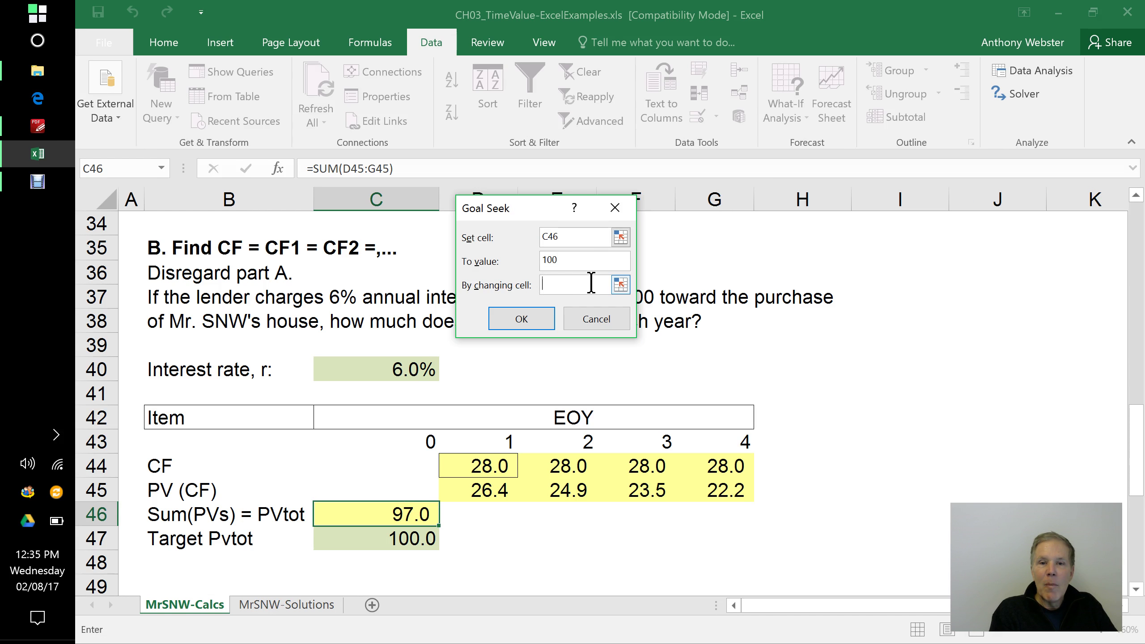
{"action": "left_click", "coordinate": [492, 467]}
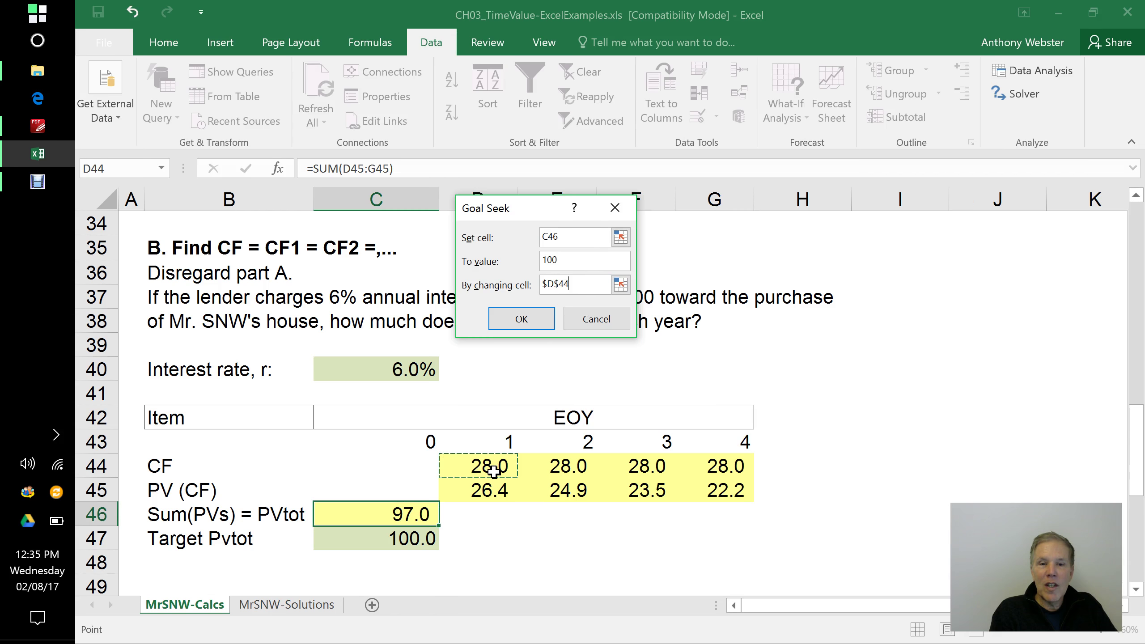
{"action": "left_click", "coordinate": [533, 324]}
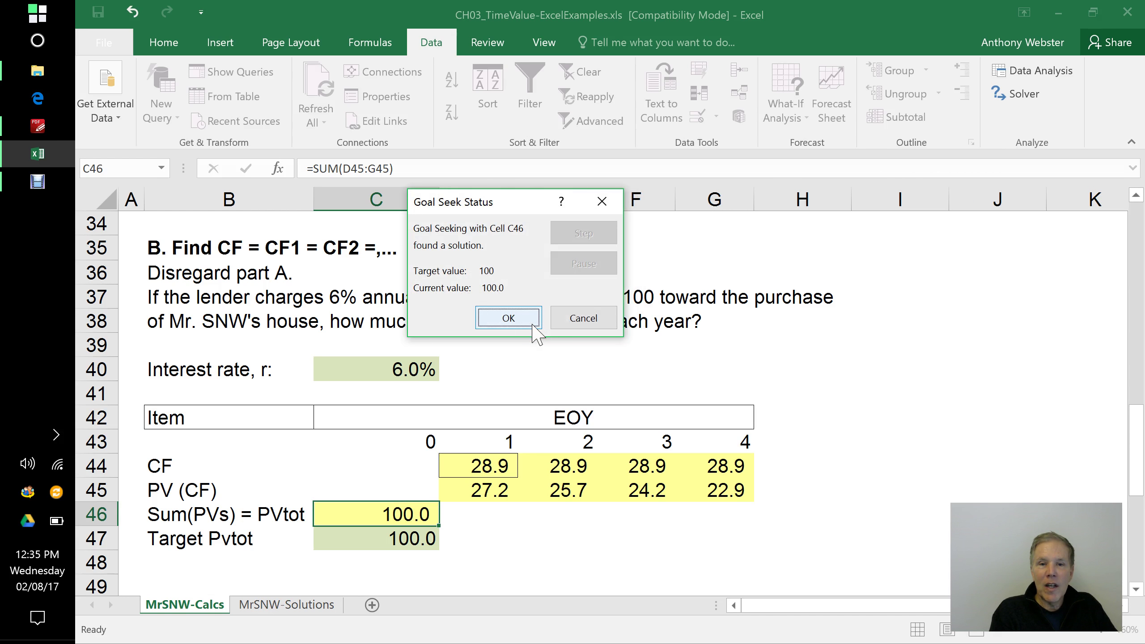
{"action": "left_click", "coordinate": [519, 318]}
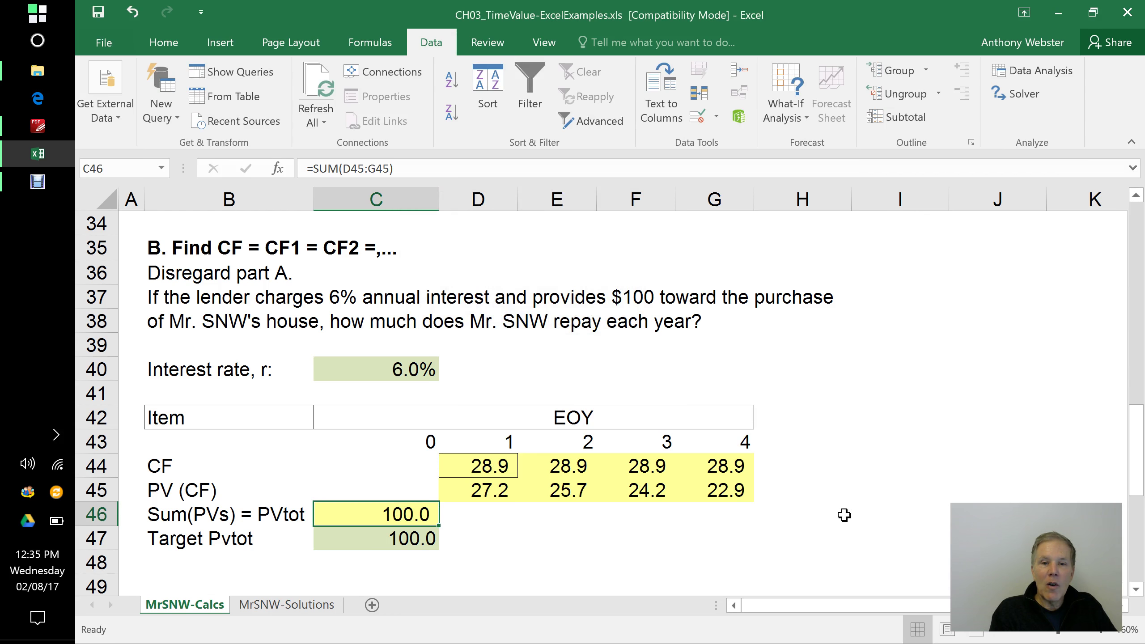
Inspect the unrounded solved year 1 cash flow in D44
{"action": "left_click", "coordinate": [818, 525]}
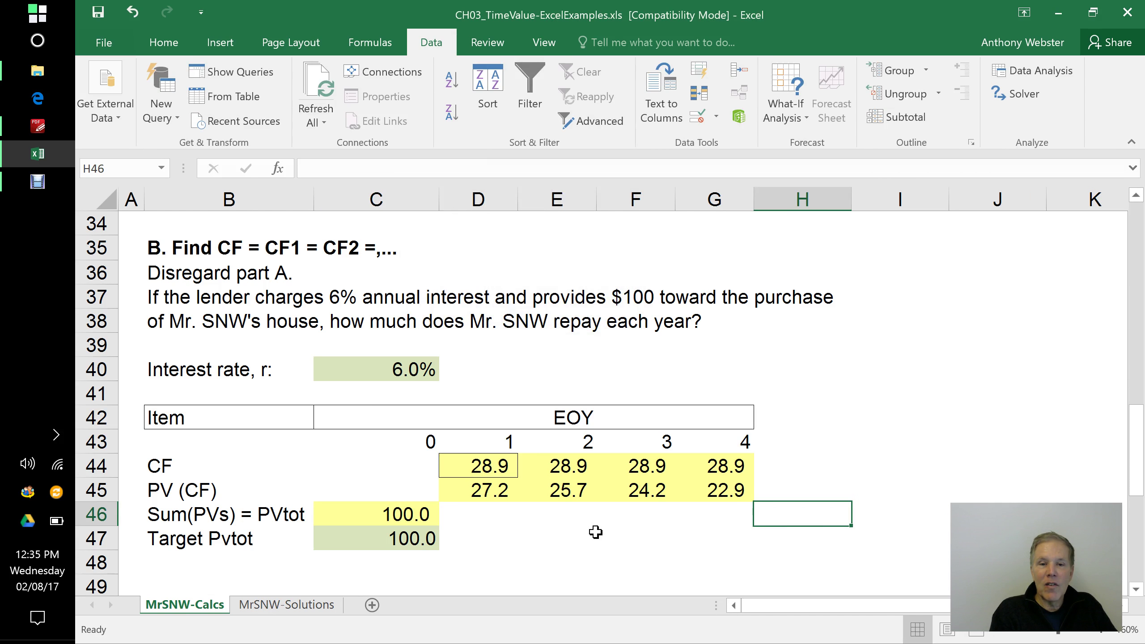
{"action": "left_click", "coordinate": [498, 468]}
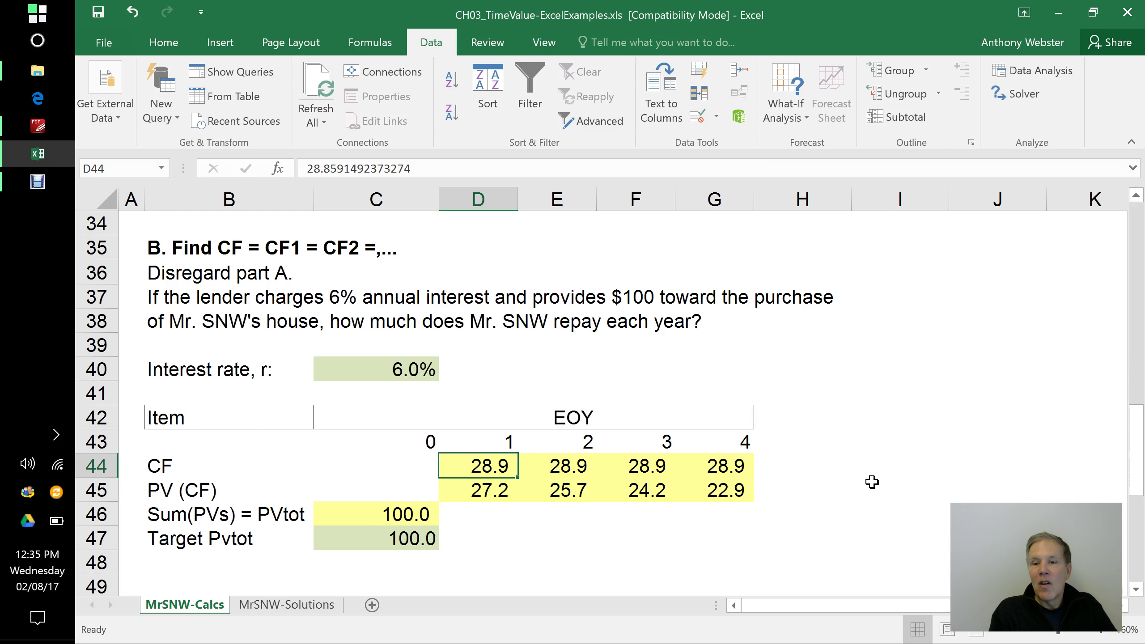
{"action": "left_click", "coordinate": [435, 169]}
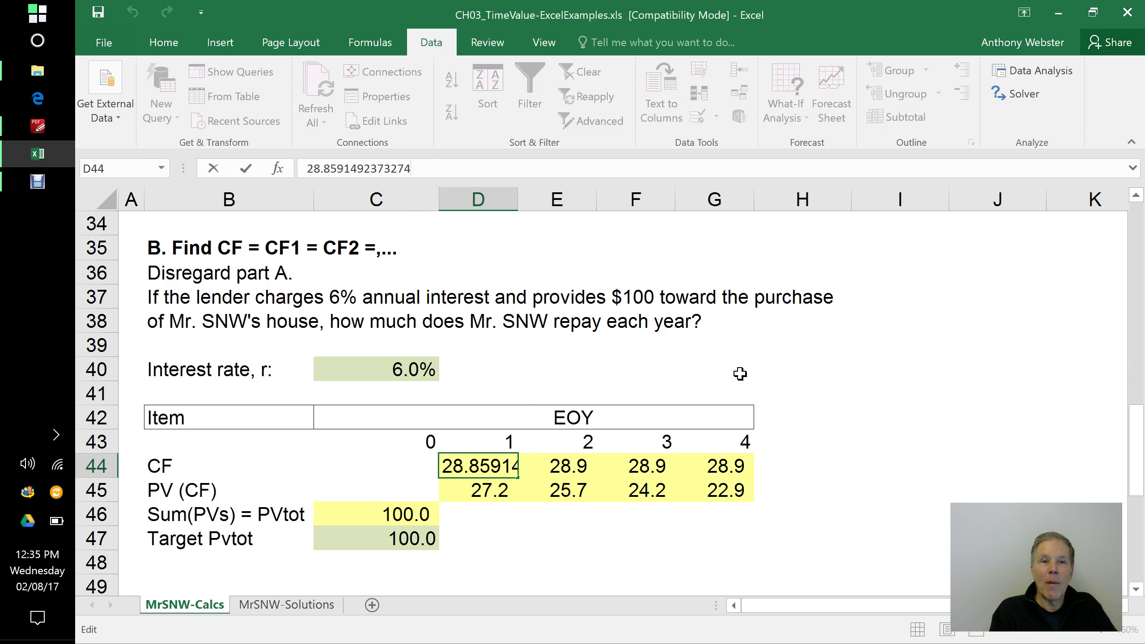
{"action": "key", "text": "Return"}
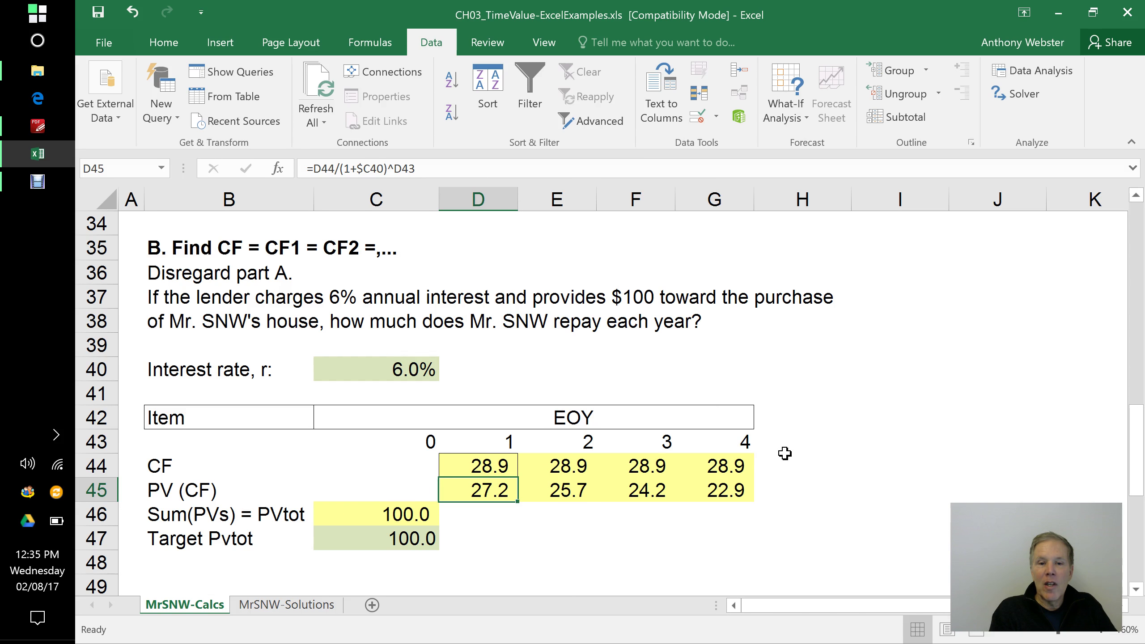
{"action": "left_click", "coordinate": [512, 464]}
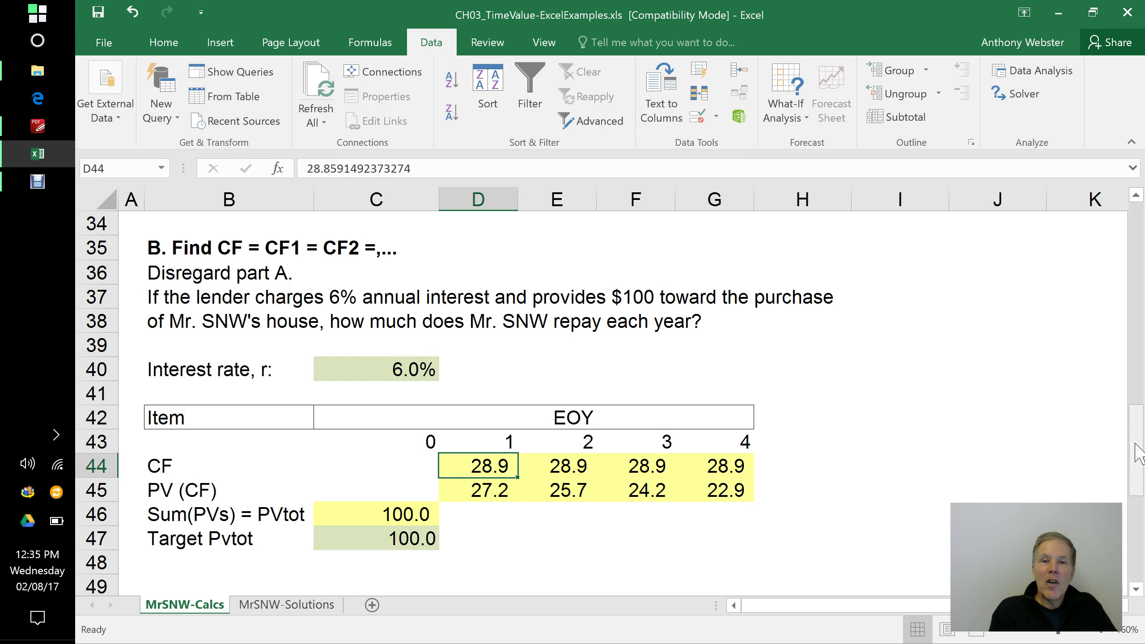
Go to part C and read its problem statement in B50:B53 and the target PVtot in C62
{"action": "left_click_drag", "start_coordinate": [1139, 455], "coordinate": [1142, 539]}
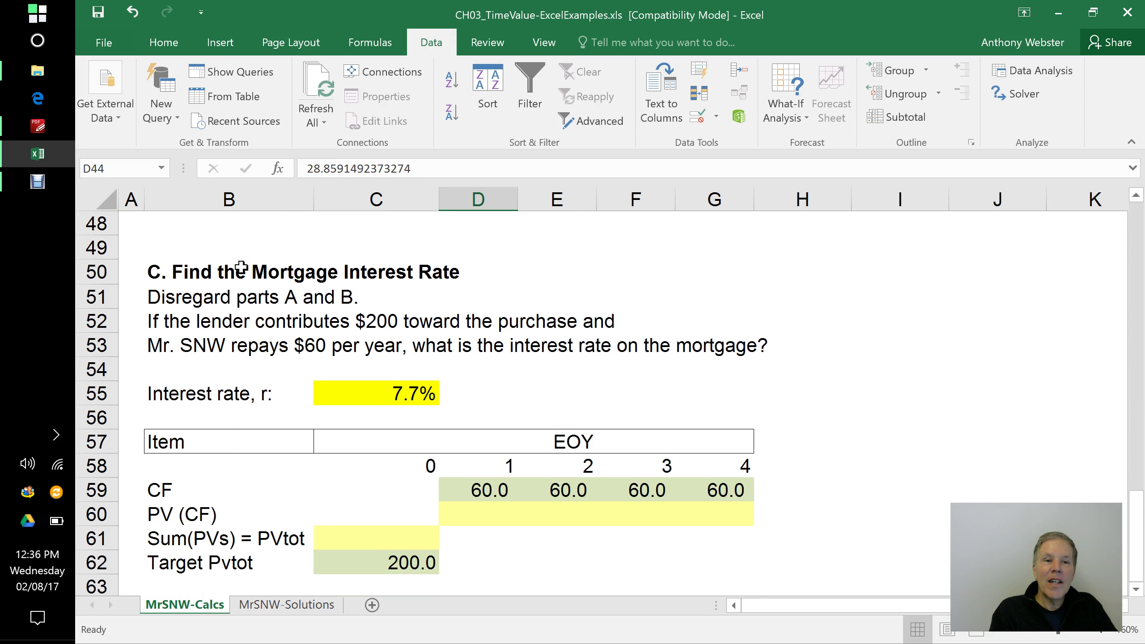
{"action": "left_click", "coordinate": [163, 270]}
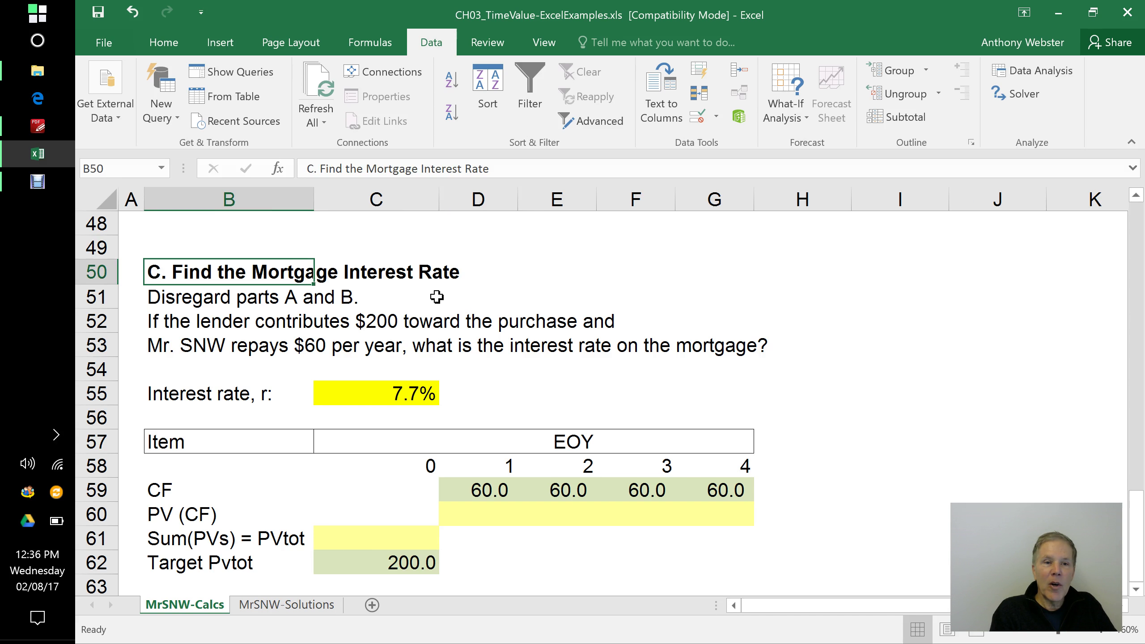
{"action": "left_click", "coordinate": [157, 299]}
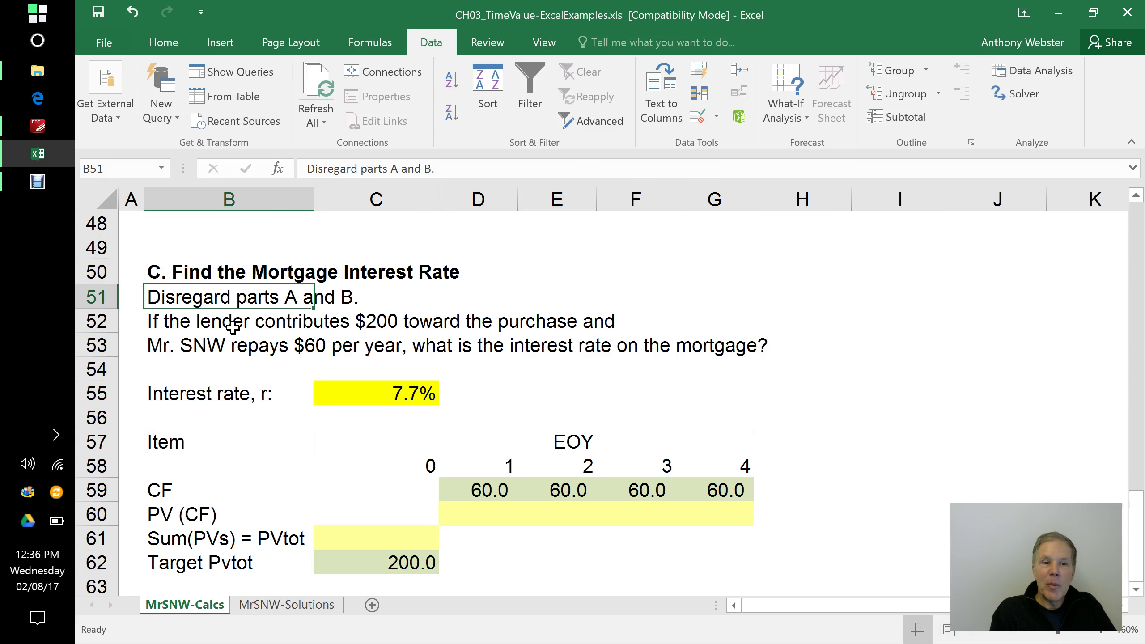
{"action": "left_click", "coordinate": [306, 323]}
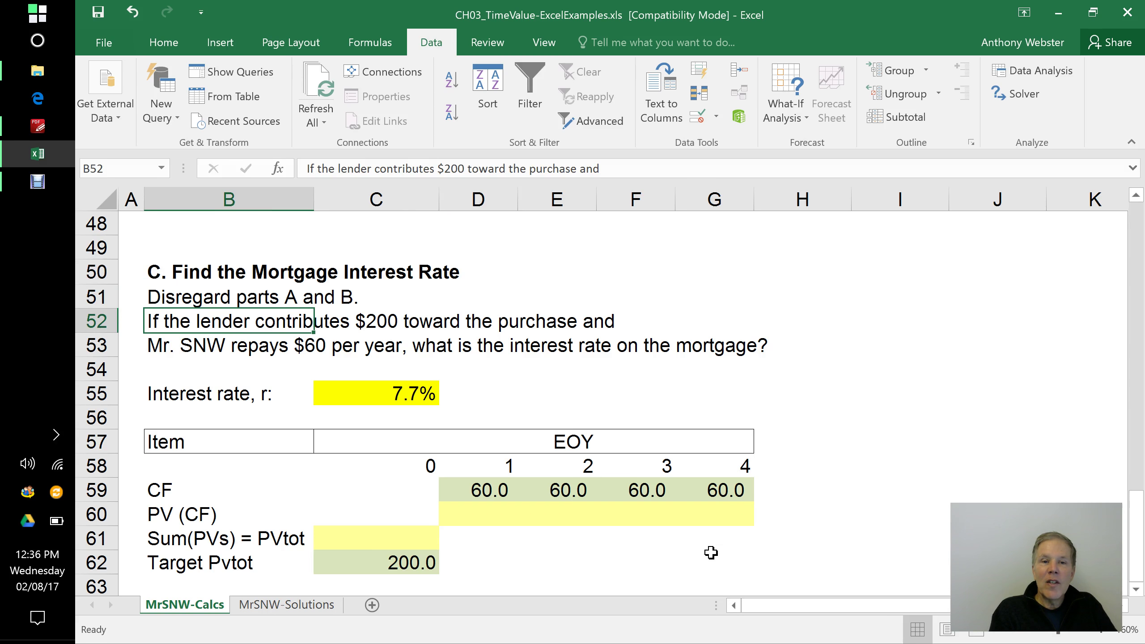
{"action": "left_click", "coordinate": [423, 565]}
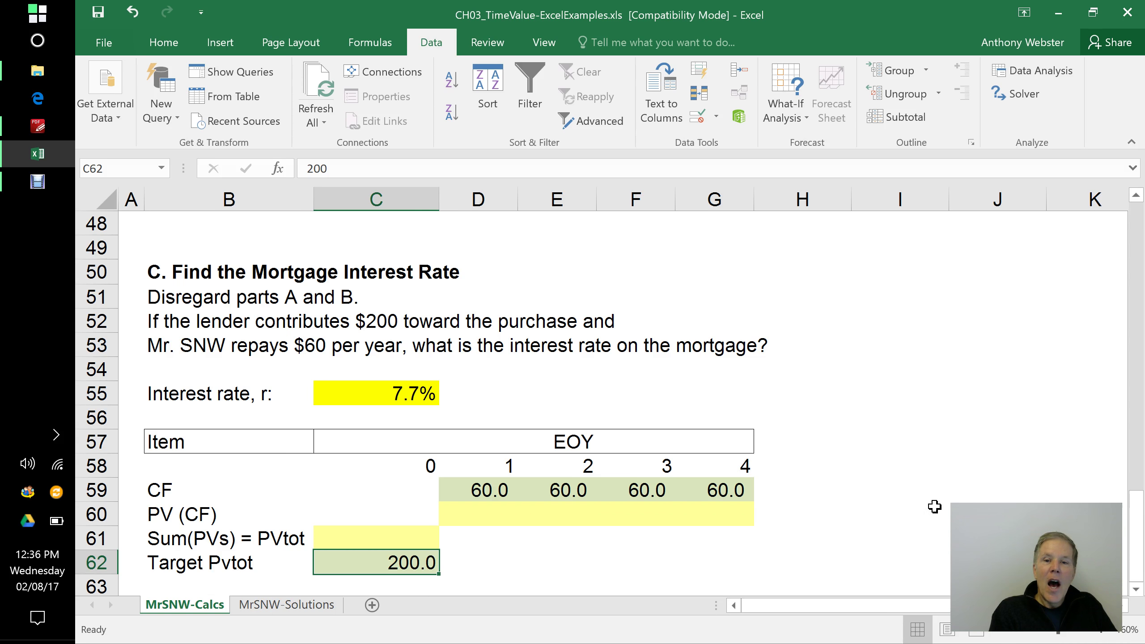
Set part C's trial interest rate in C55 to 6%
{"action": "left_click", "coordinate": [415, 391]}
{"action": "type", "text": "6%"}
{"action": "key", "text": "Return"}
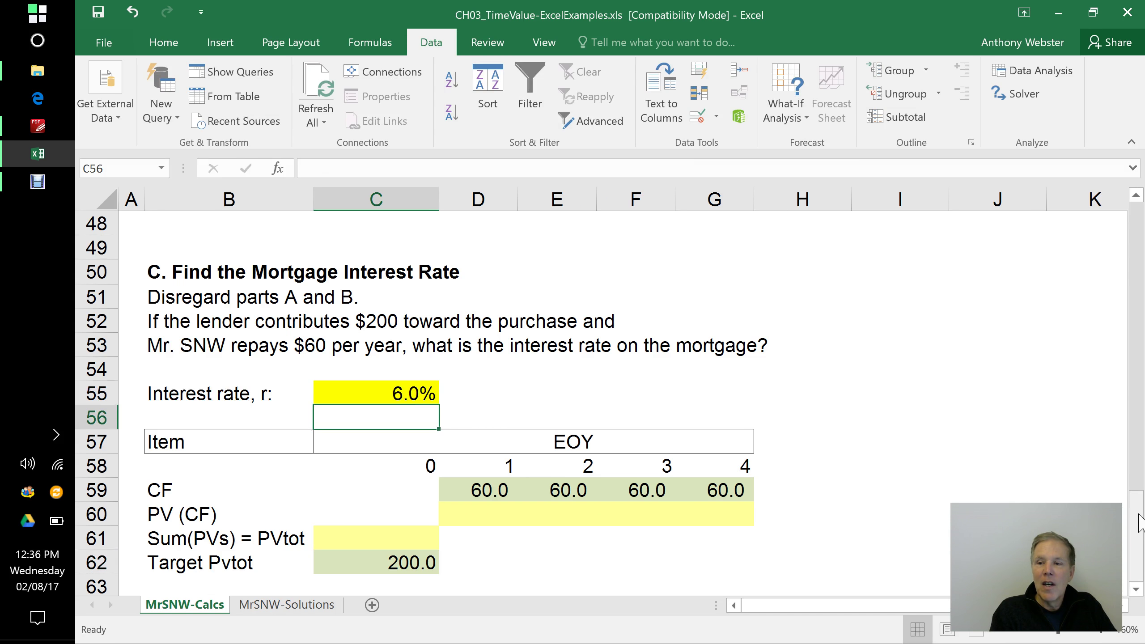
{"action": "scroll", "coordinate": [1140, 509], "scroll_direction": "up", "scroll_amount": 3}
{"action": "scroll", "coordinate": [1141, 500], "scroll_direction": "down", "scroll_amount": 3}
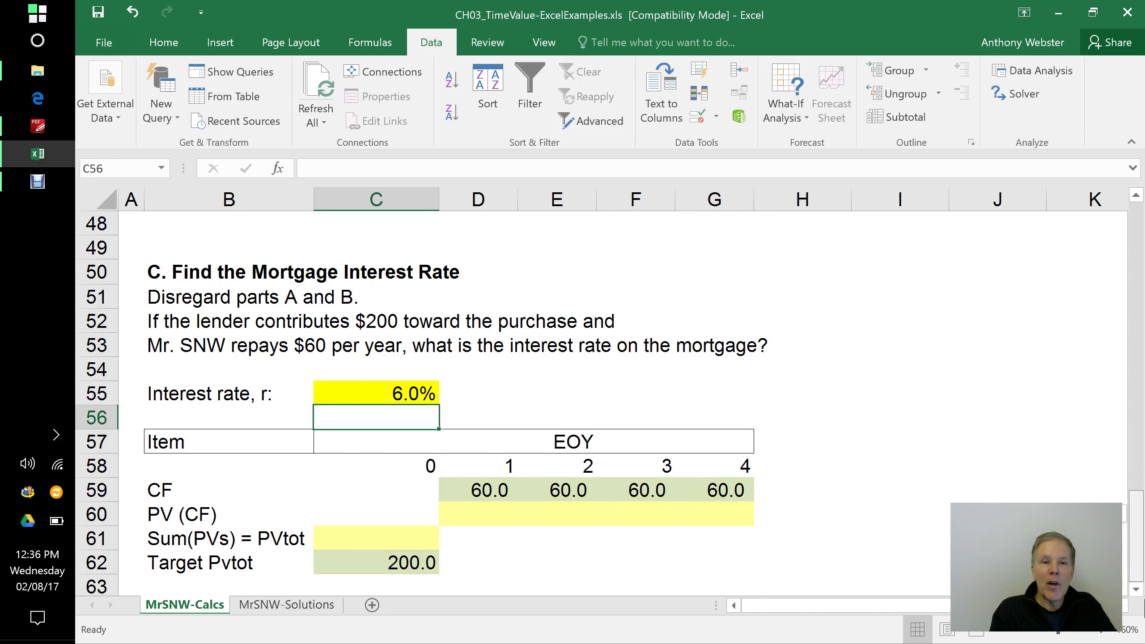
Review part C's interest rate in C55, the yearly cash flows in D59:G59 and the empty total cell C61
{"action": "left_click", "coordinate": [405, 390]}
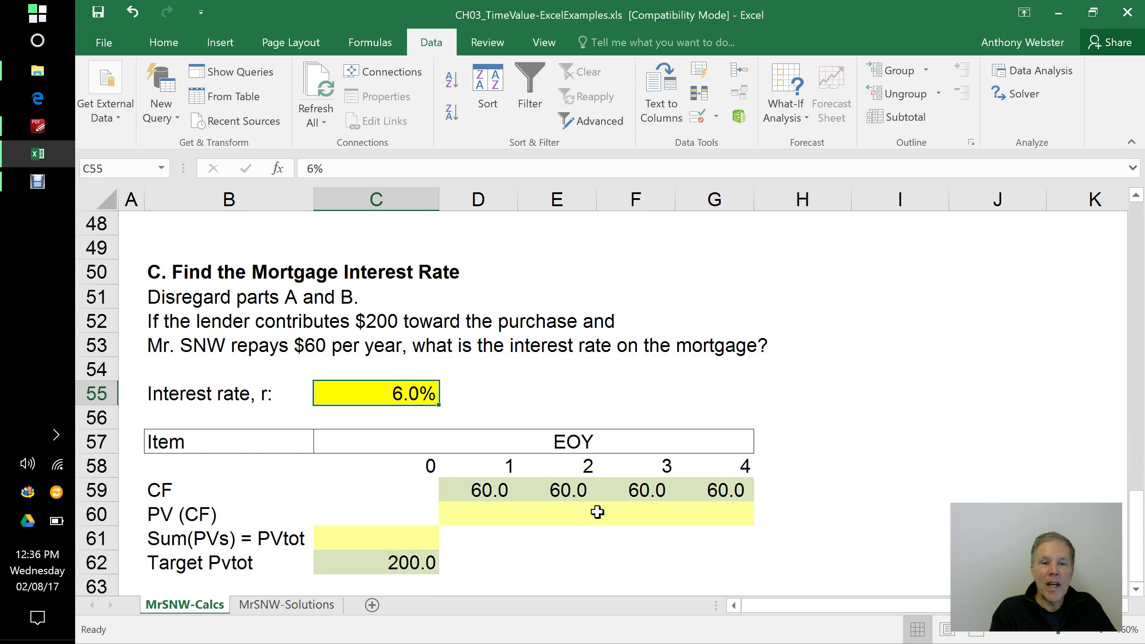
{"action": "left_click", "coordinate": [622, 561]}
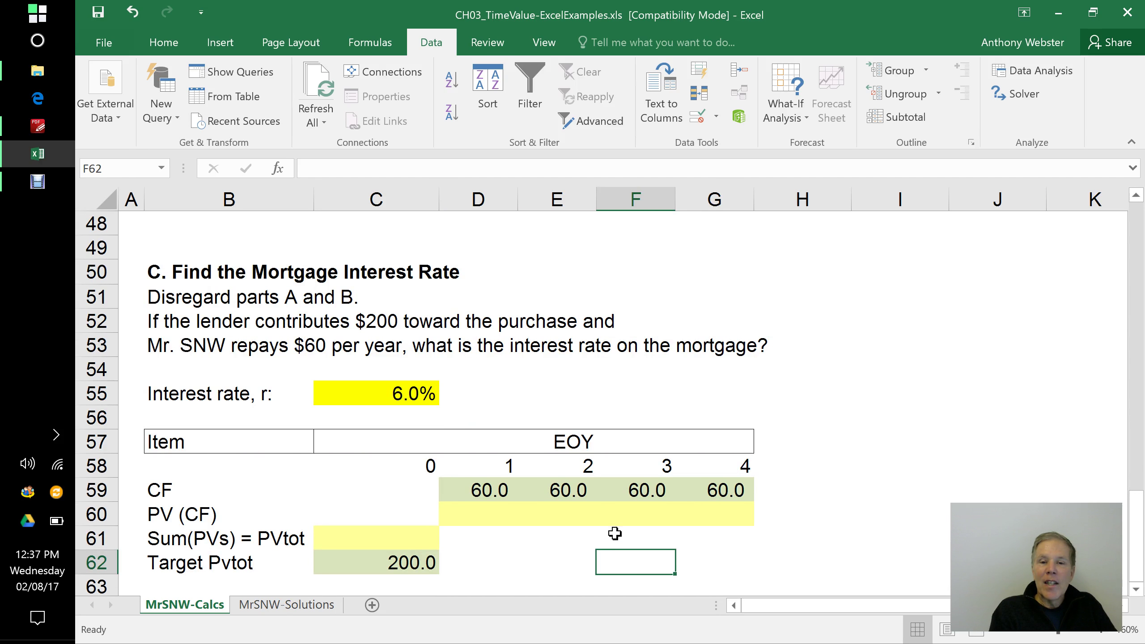
{"action": "left_click", "coordinate": [494, 495]}
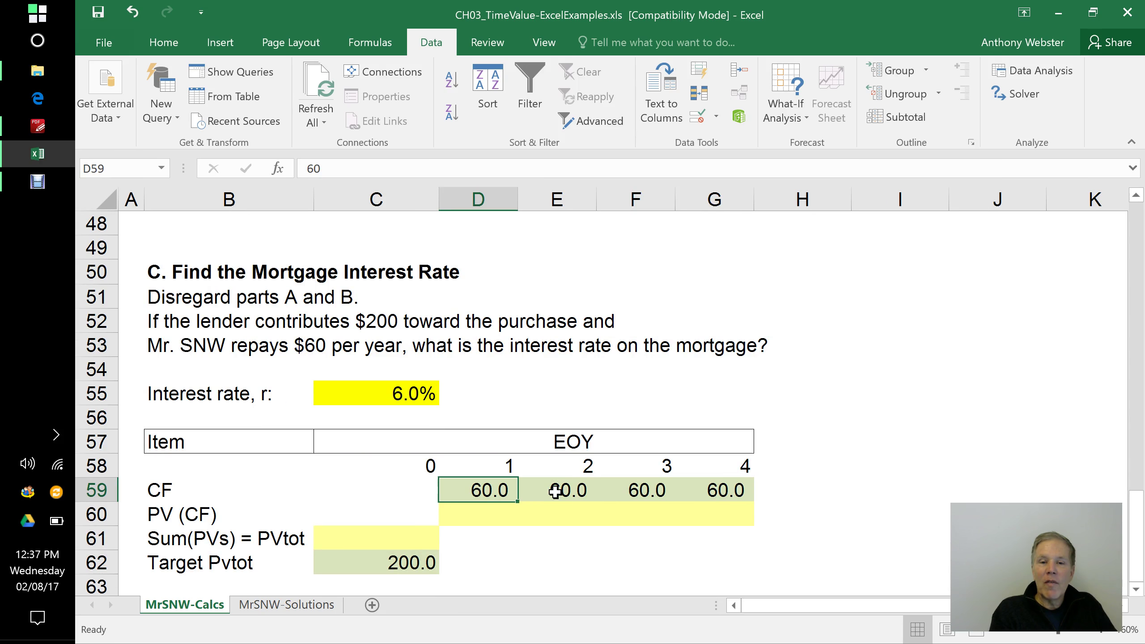
{"action": "left_click", "coordinate": [575, 494]}
{"action": "left_click", "coordinate": [630, 493]}
{"action": "left_click", "coordinate": [724, 494]}
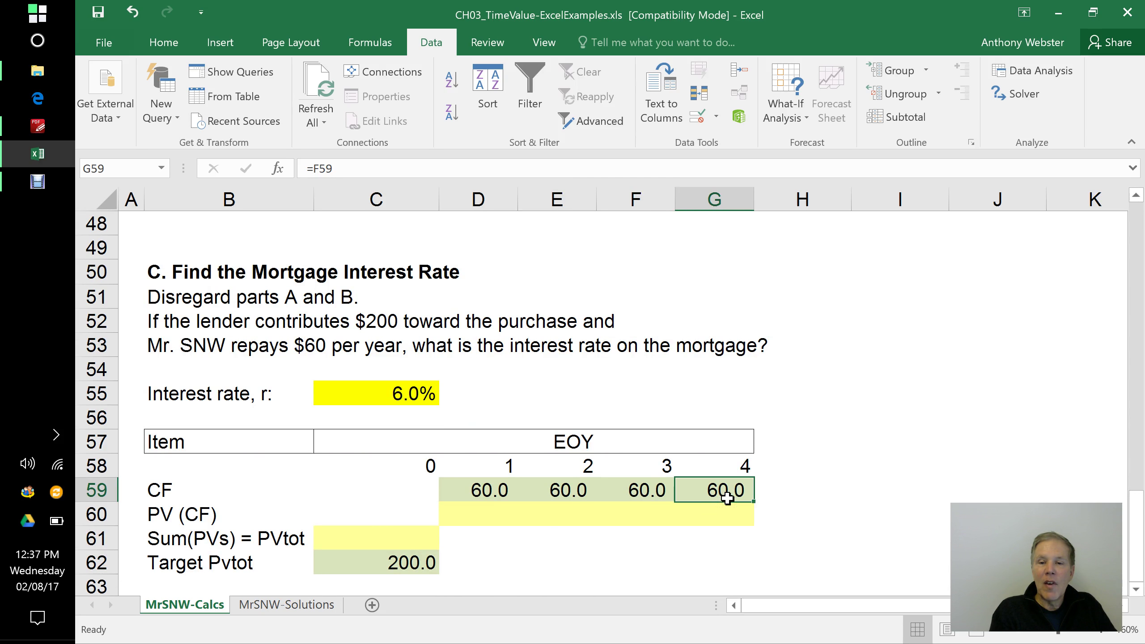
{"action": "left_click", "coordinate": [414, 396]}
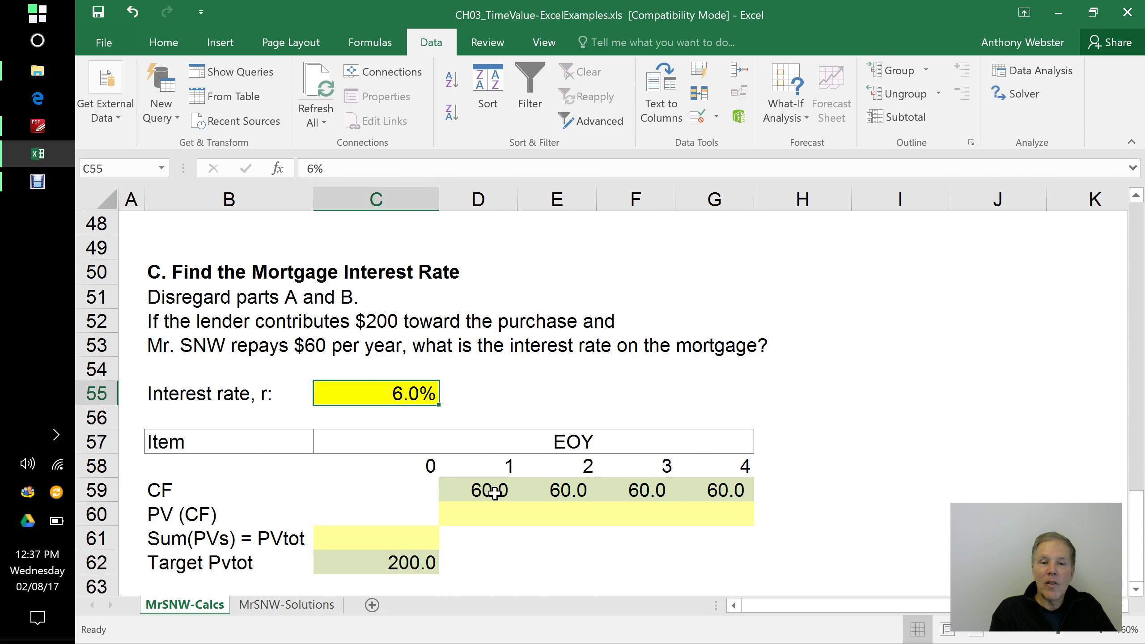
{"action": "key", "text": "Return"}
{"action": "left_click", "coordinate": [418, 541]}
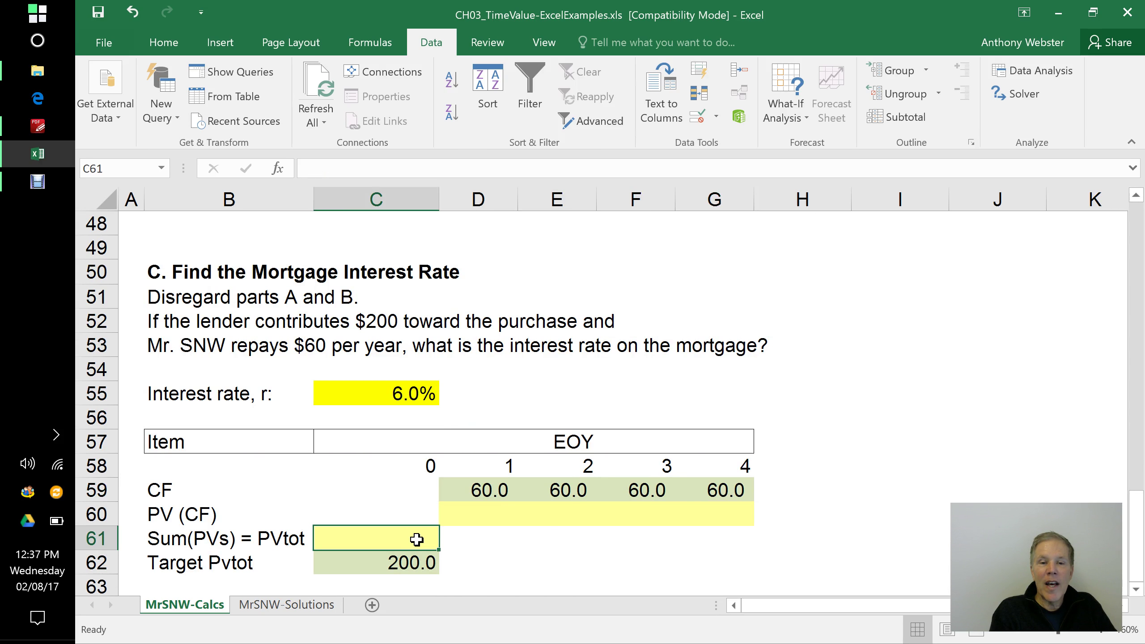
Enter the year 1 present value formula =D59/(1+$C55)^D58 in D60, with the rate's column reference fixed
{"action": "left_click", "coordinate": [494, 517]}
{"action": "type", "text": "="}
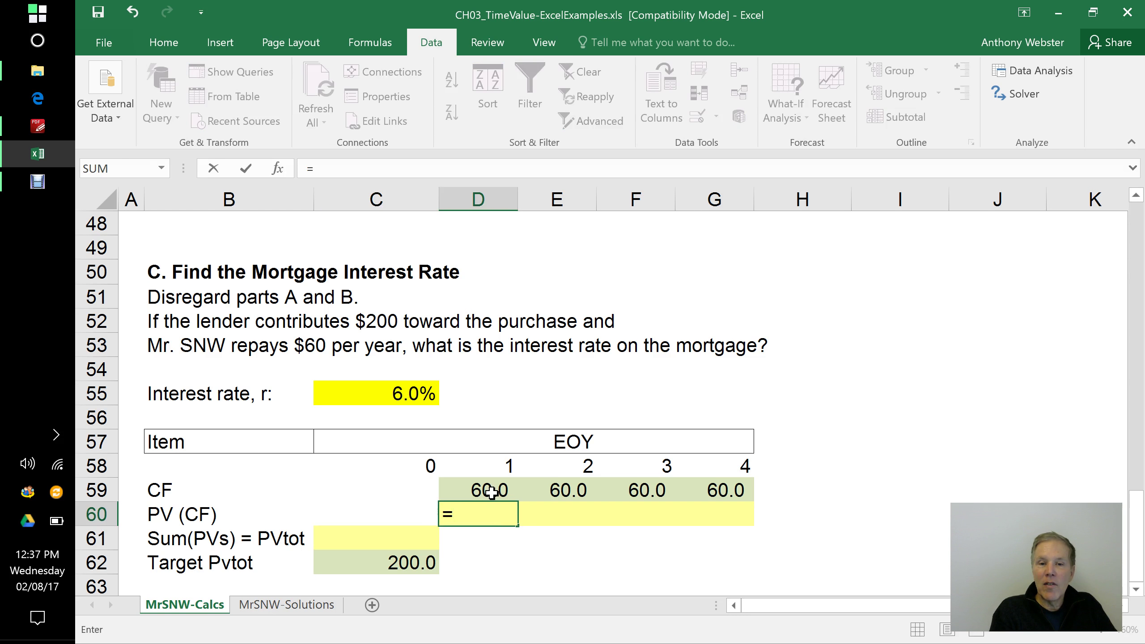
{"action": "left_click", "coordinate": [492, 492]}
{"action": "type", "text": "/"}
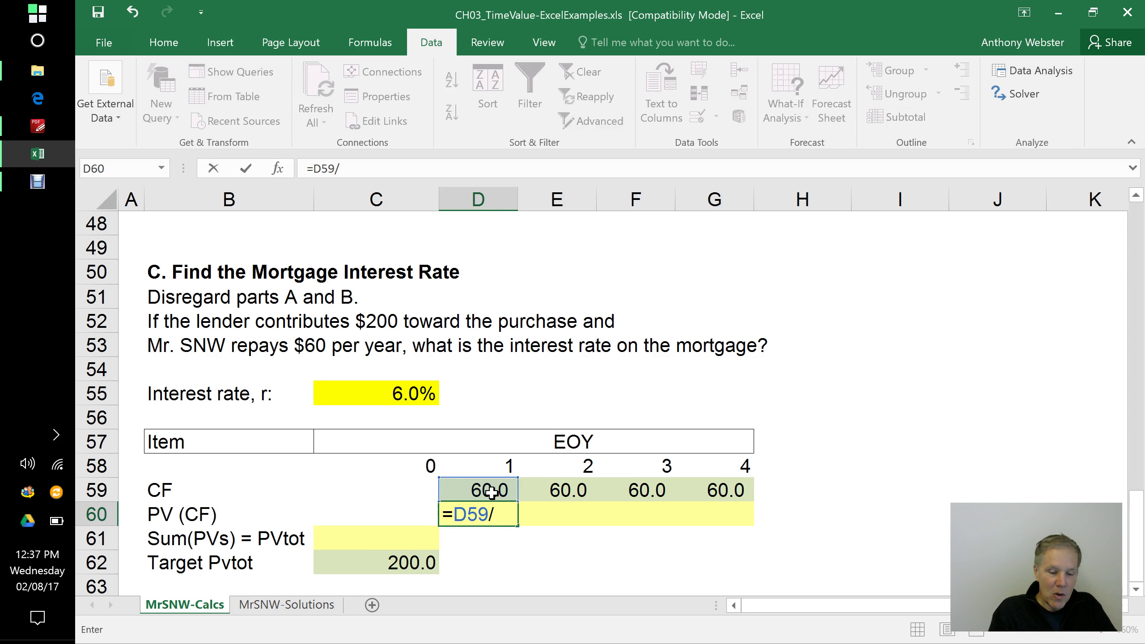
{"action": "type", "text": "(1+"}
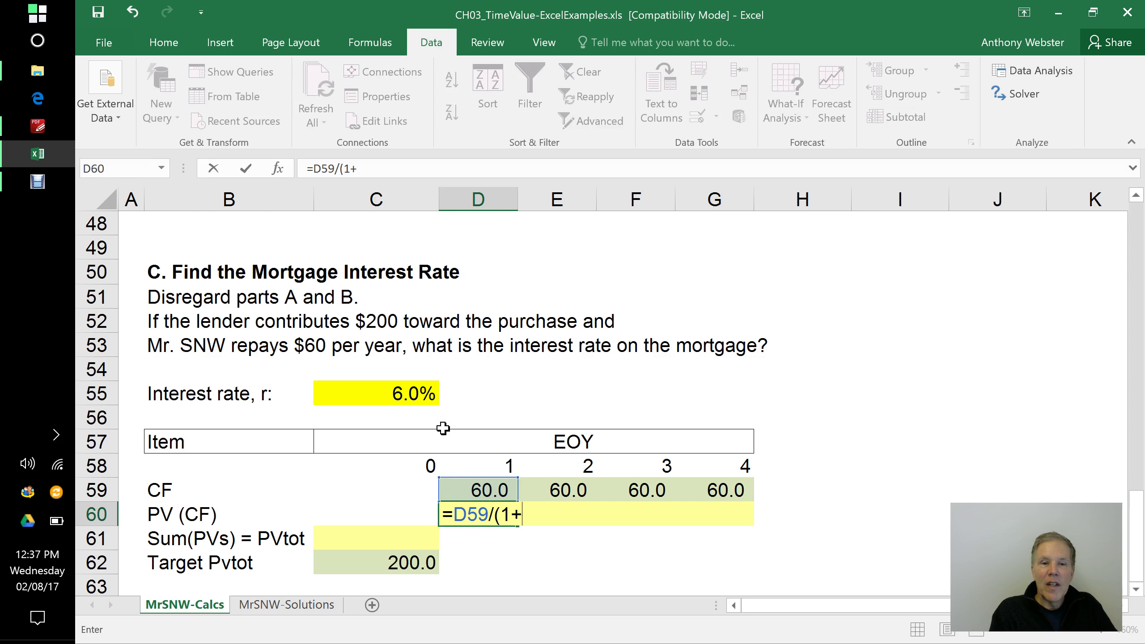
{"action": "left_click", "coordinate": [412, 395]}
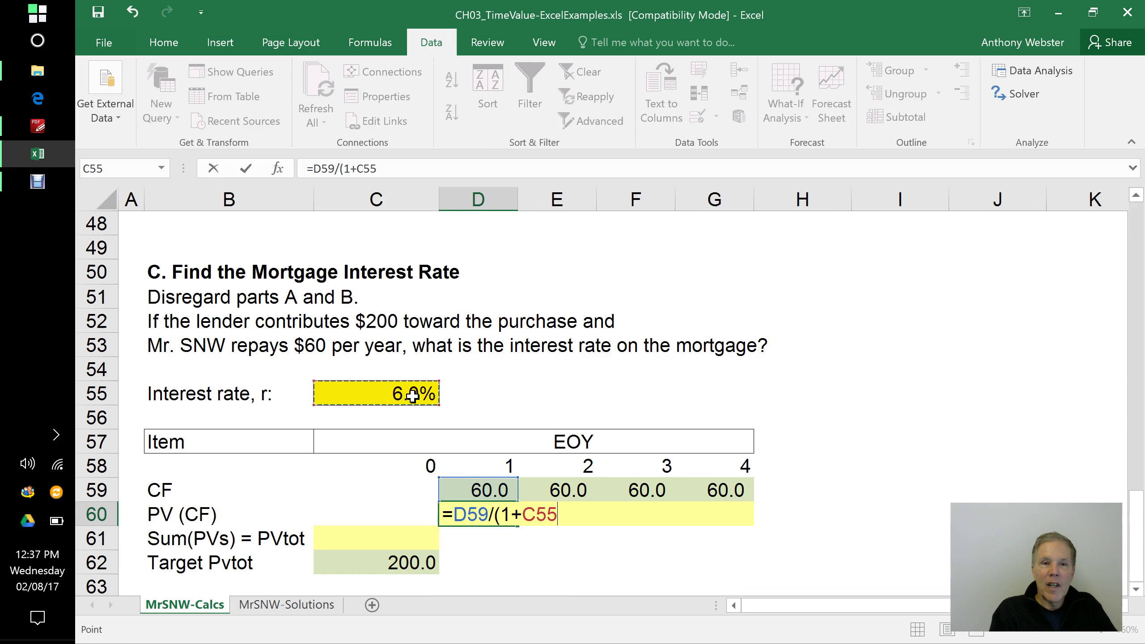
{"action": "left_click", "coordinate": [357, 169]}
{"action": "type", "text": "$"}
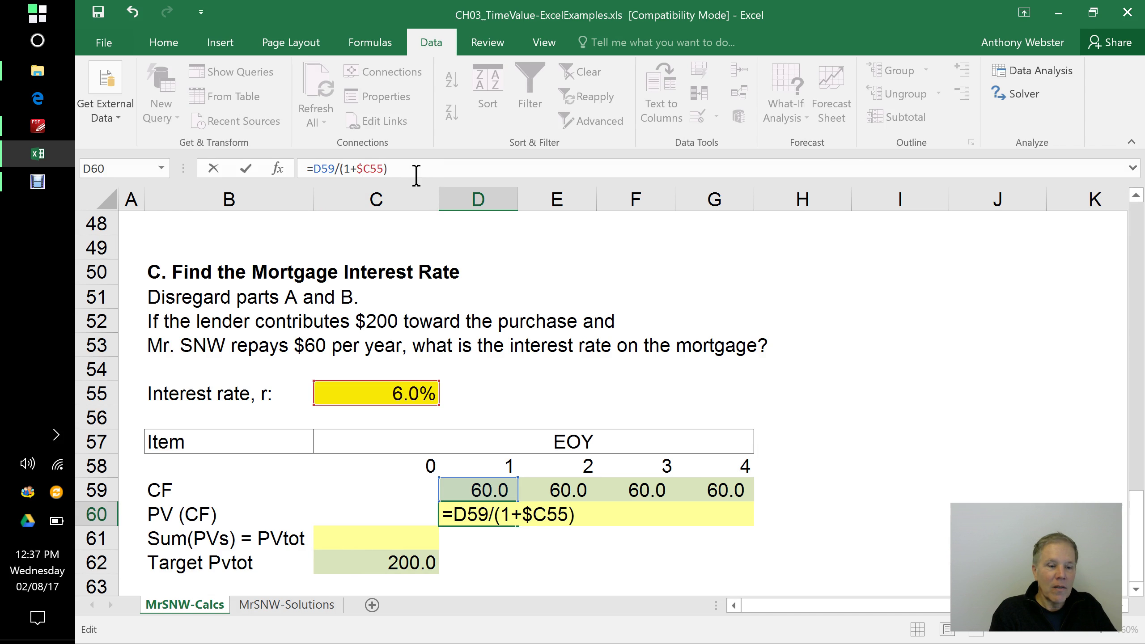
{"action": "type", "text": "^"}
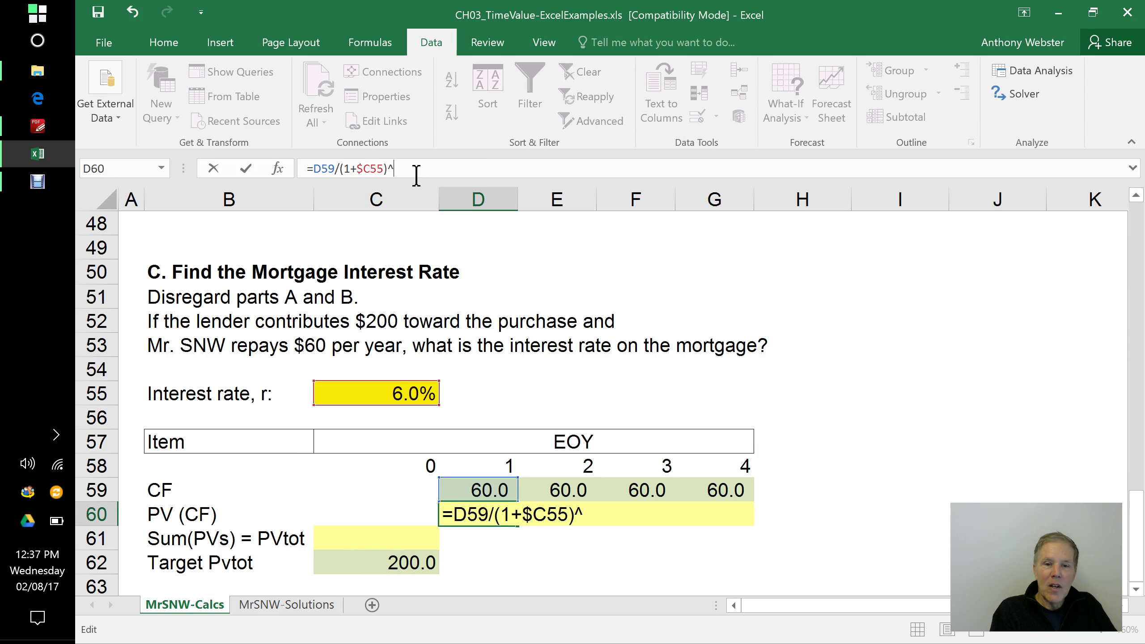
{"action": "left_click", "coordinate": [500, 466]}
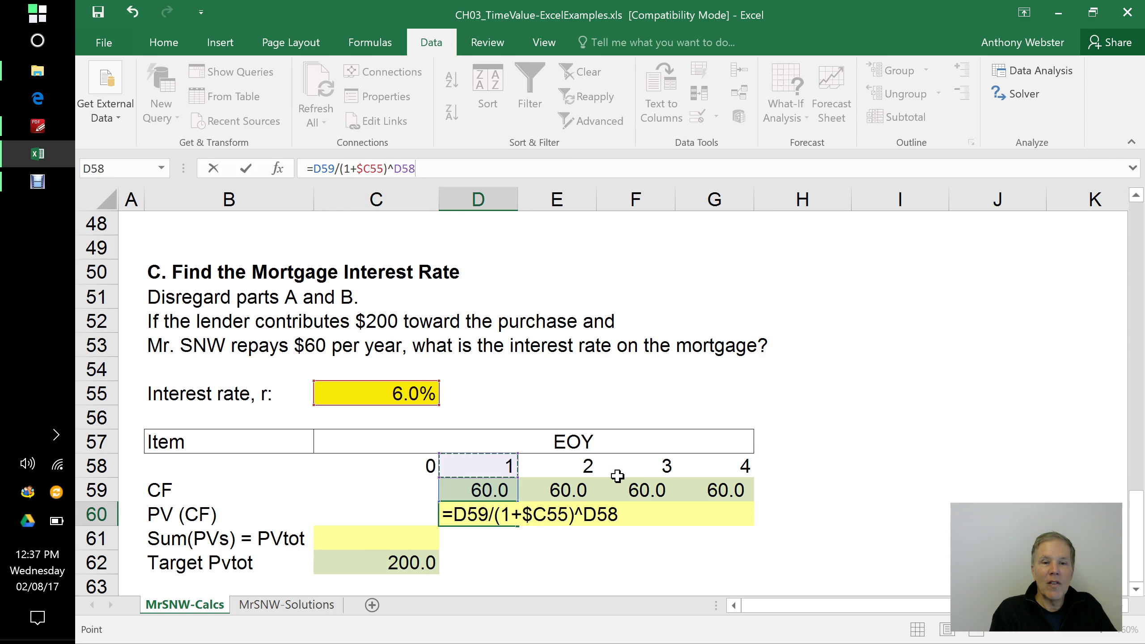
{"action": "key", "text": "Return"}
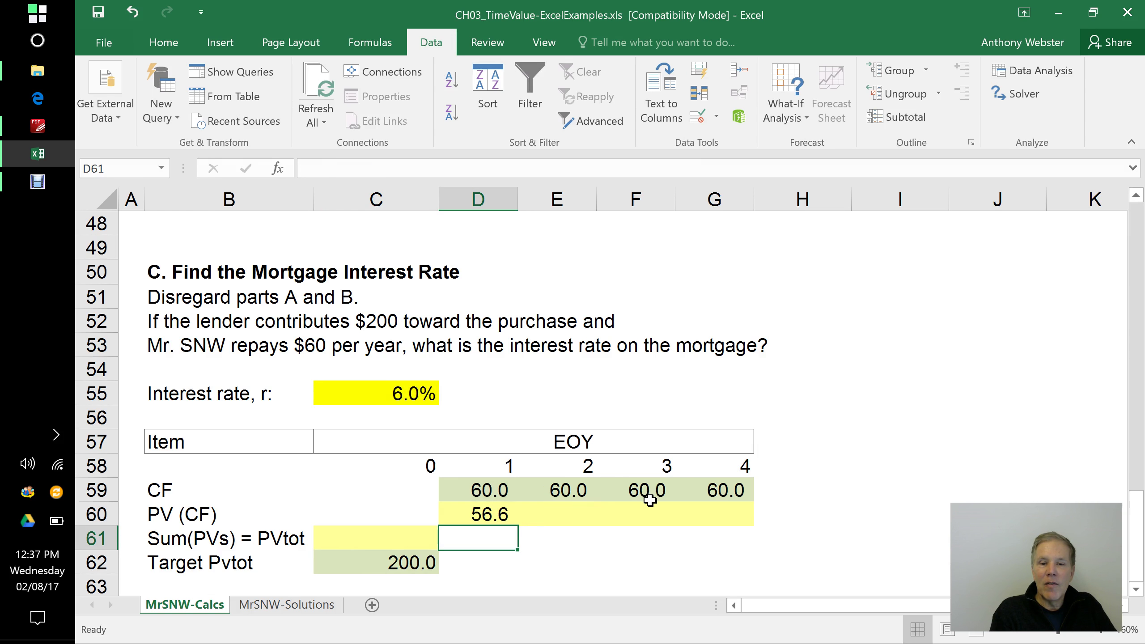
Copy the present value formula from D60 across E60:G60 and check the copied formulas for years 2 to 4
{"action": "left_click", "coordinate": [489, 514]}
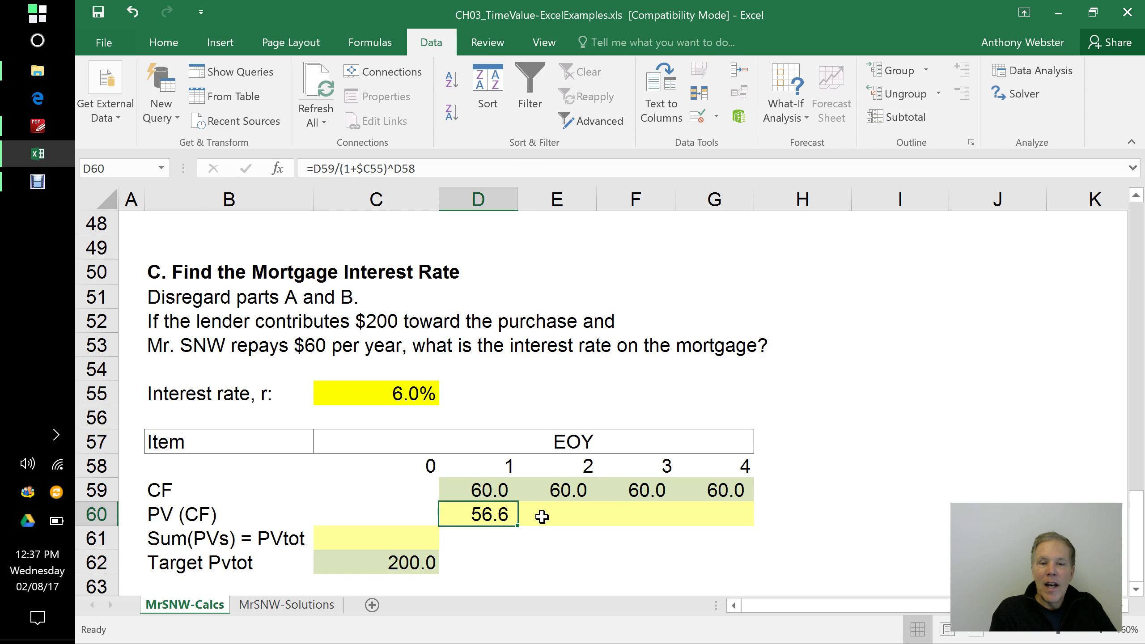
{"action": "left_click_drag", "start_coordinate": [517, 527], "coordinate": [765, 526]}
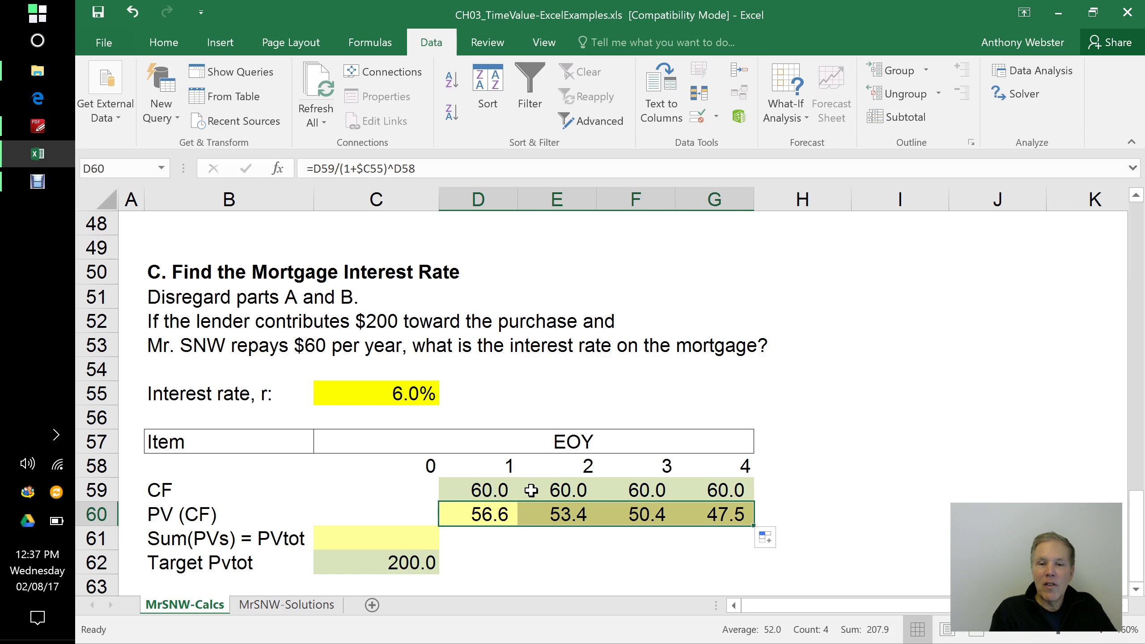
{"action": "left_click", "coordinate": [558, 511]}
{"action": "left_click", "coordinate": [618, 511]}
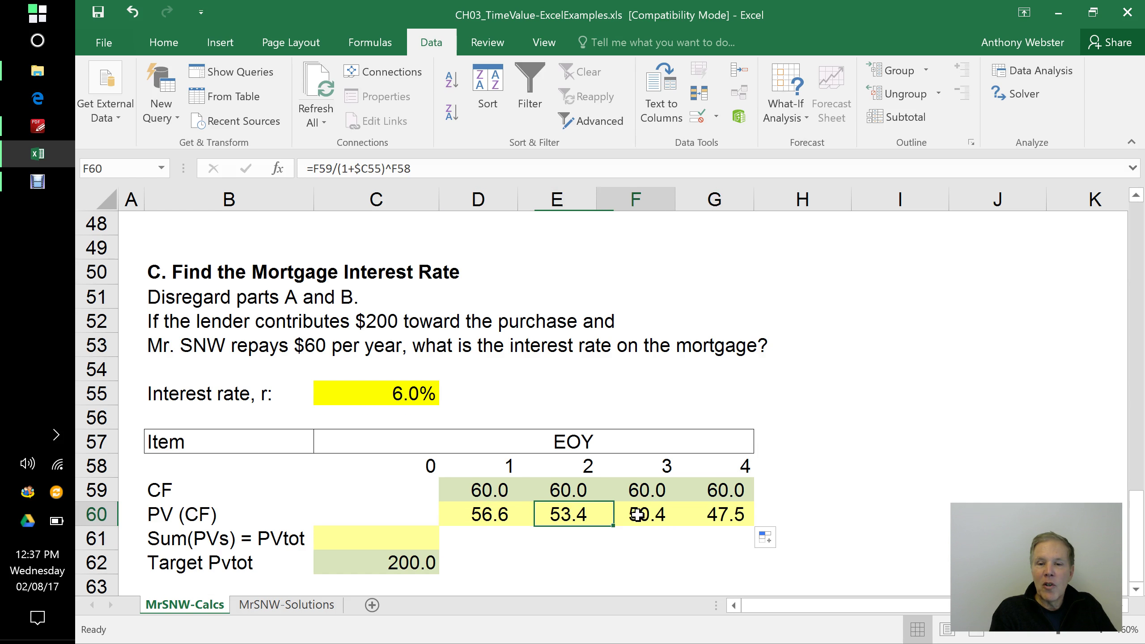
{"action": "left_click", "coordinate": [717, 515]}
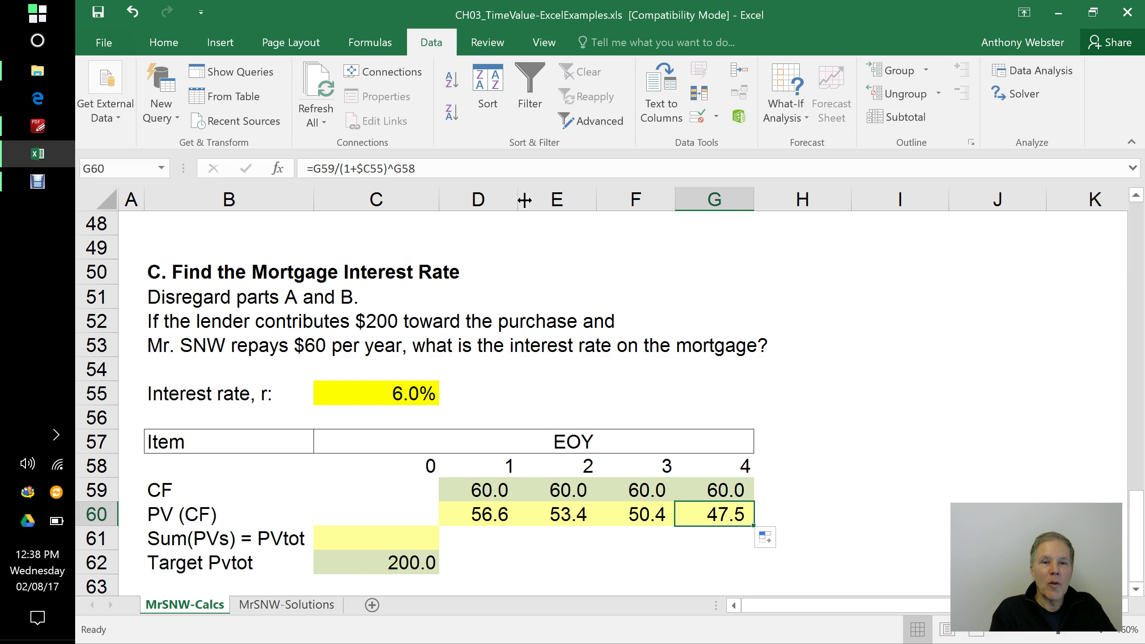
Total the four present values in C61 with =SUM(D60:G60) and check the formula
{"action": "left_click", "coordinate": [400, 541]}
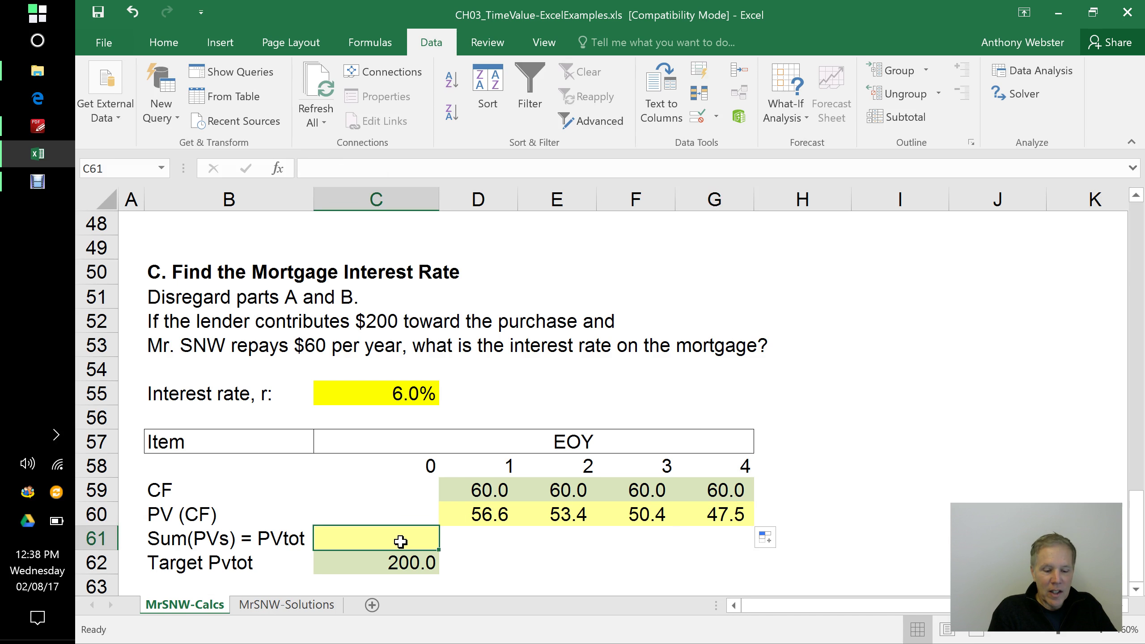
{"action": "type", "text": "=sum("}
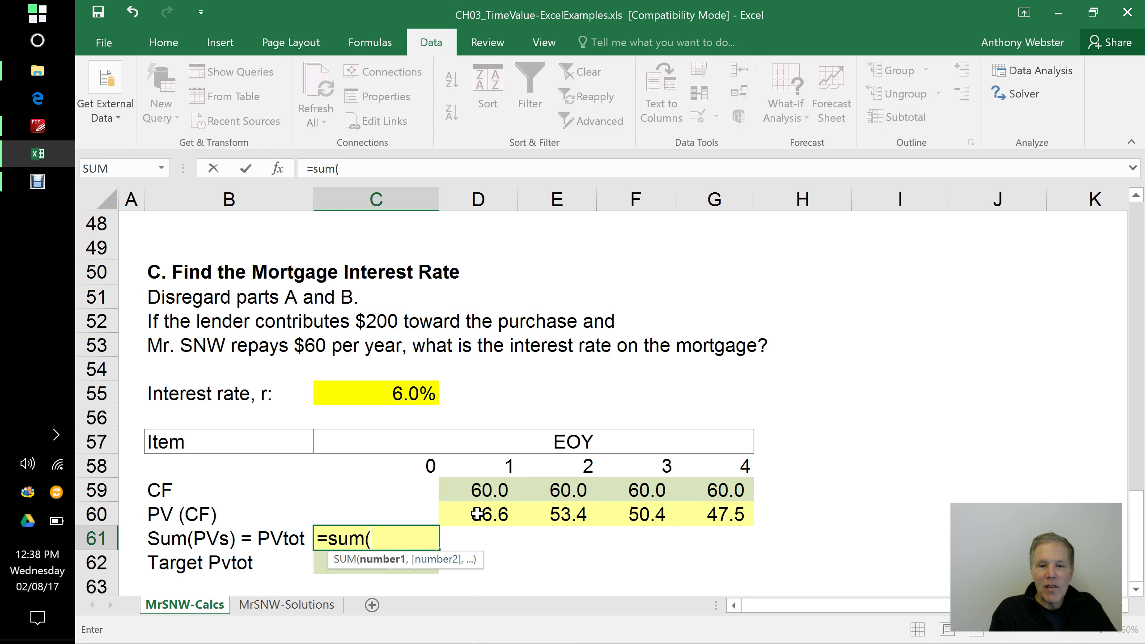
{"action": "left_click_drag", "start_coordinate": [449, 518], "coordinate": [690, 517]}
{"action": "type", "text": ")"}
{"action": "key", "text": "Return"}
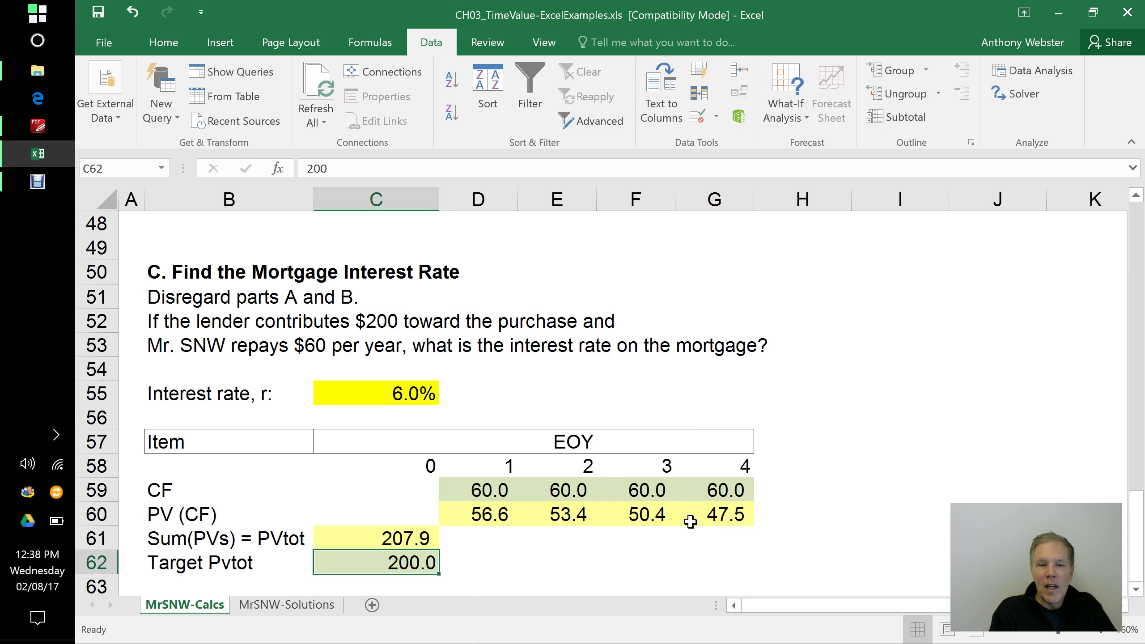
{"action": "left_click", "coordinate": [422, 539]}
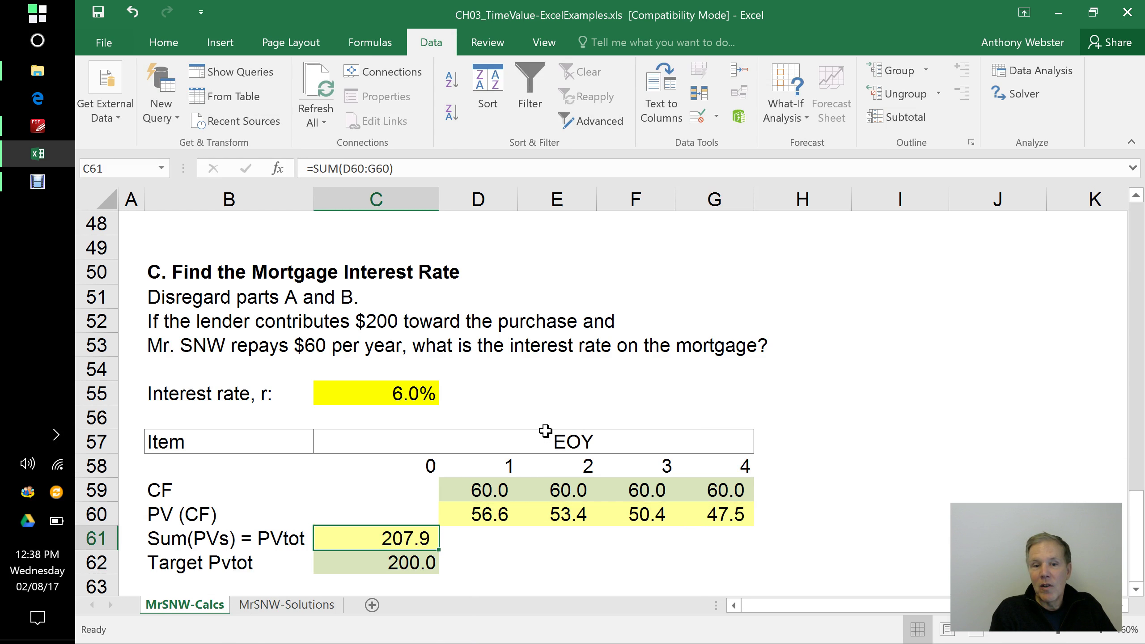
Try 6.2% as part C's interest rate in C55
{"action": "left_click", "coordinate": [416, 395]}
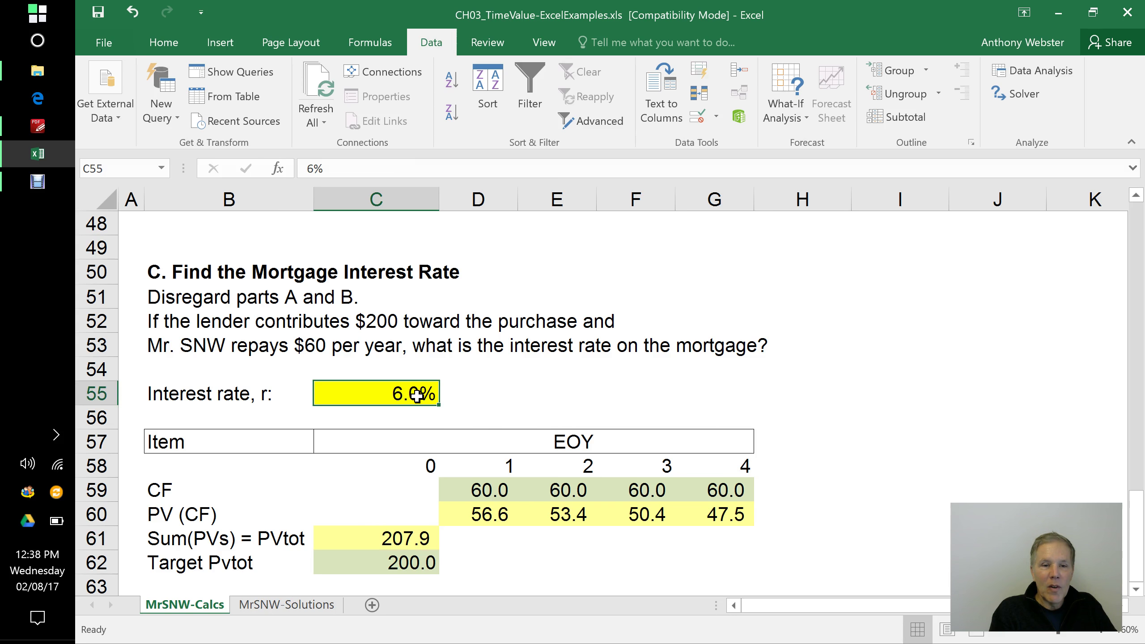
{"action": "type", "text": "6."}
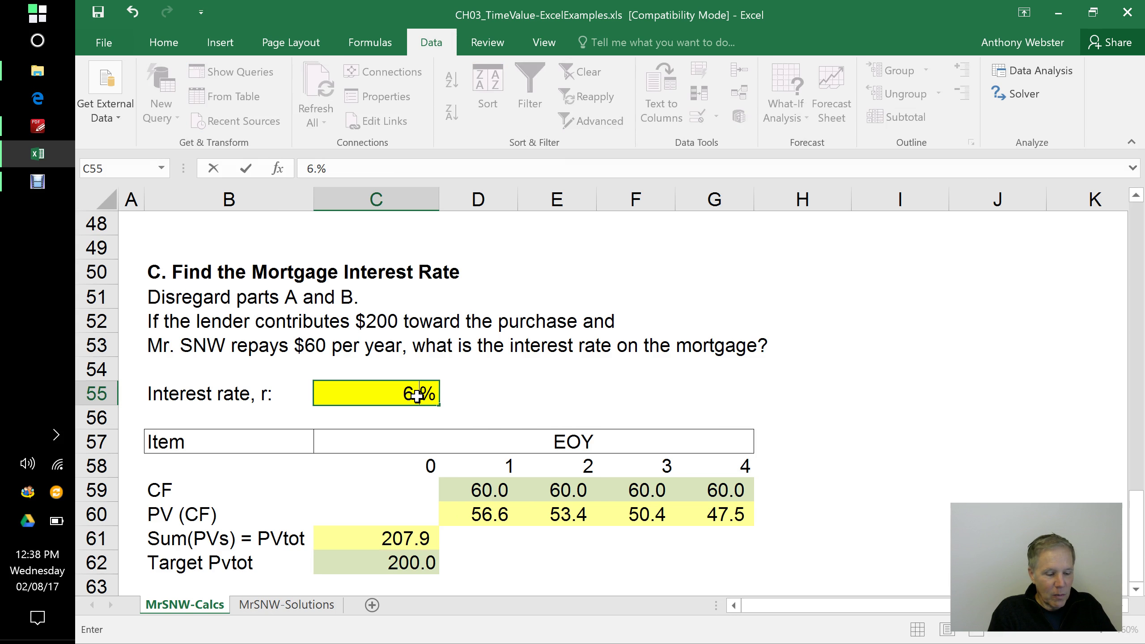
{"action": "type", "text": "2"}
{"action": "key", "text": "Return"}
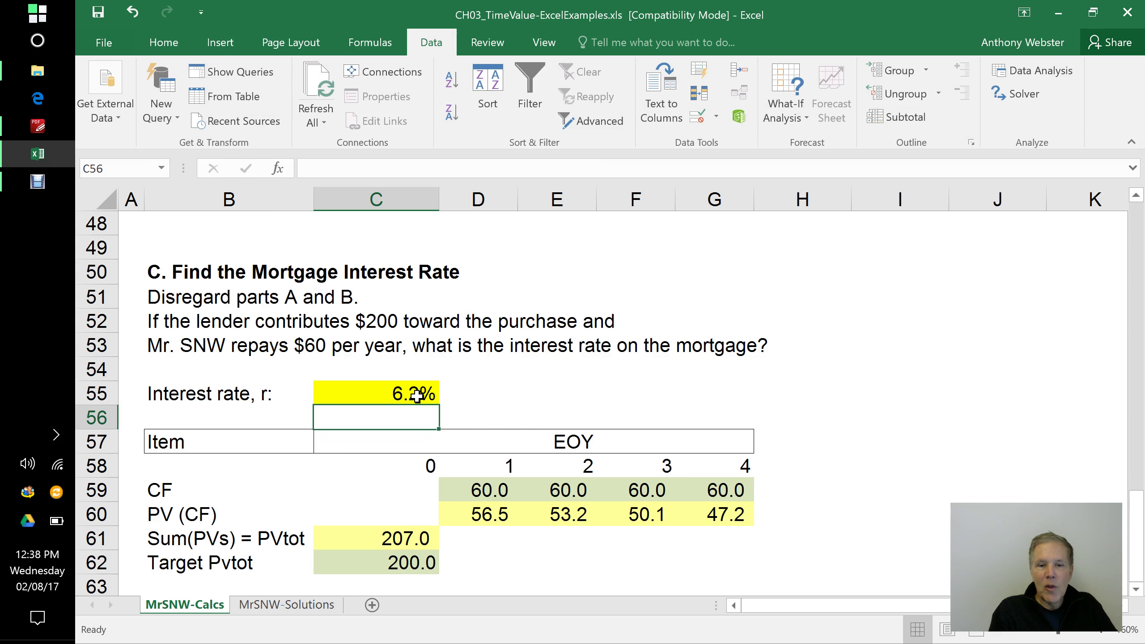
Compare the present value total in C61 with the target in C62 for the trial rate in C55
{"action": "left_click", "coordinate": [407, 535]}
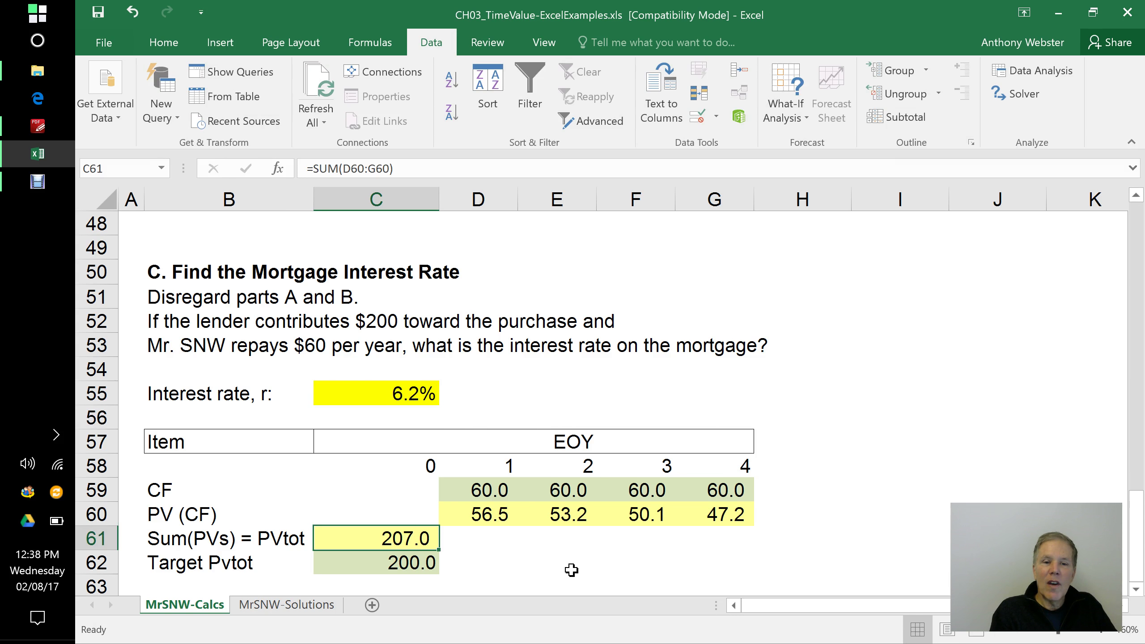
{"action": "left_click", "coordinate": [406, 392]}
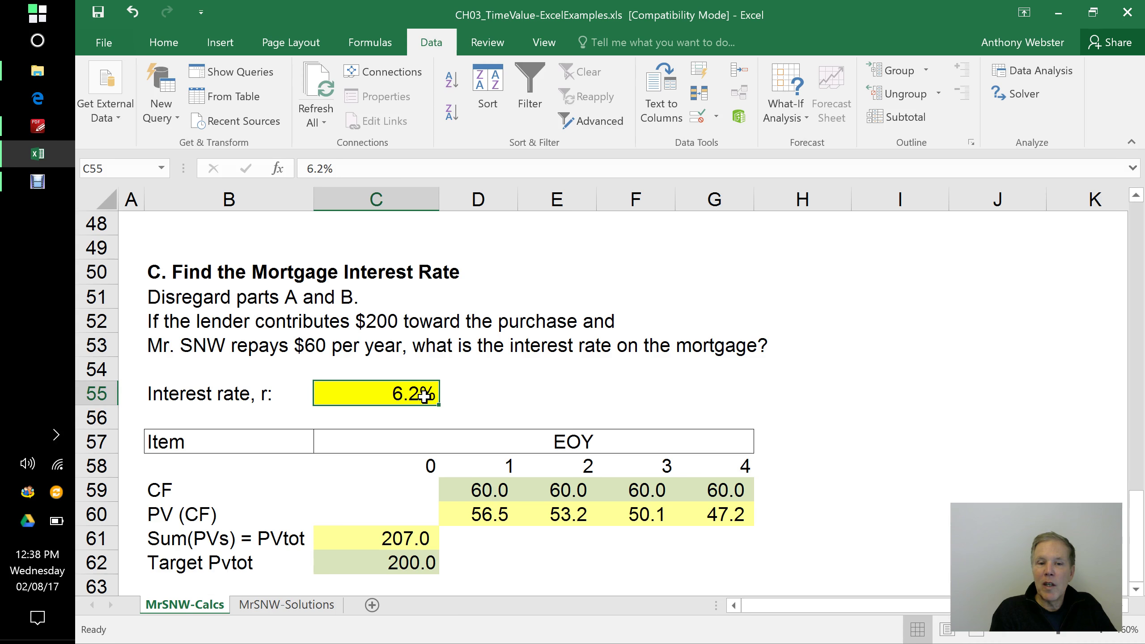
{"action": "left_click", "coordinate": [422, 538]}
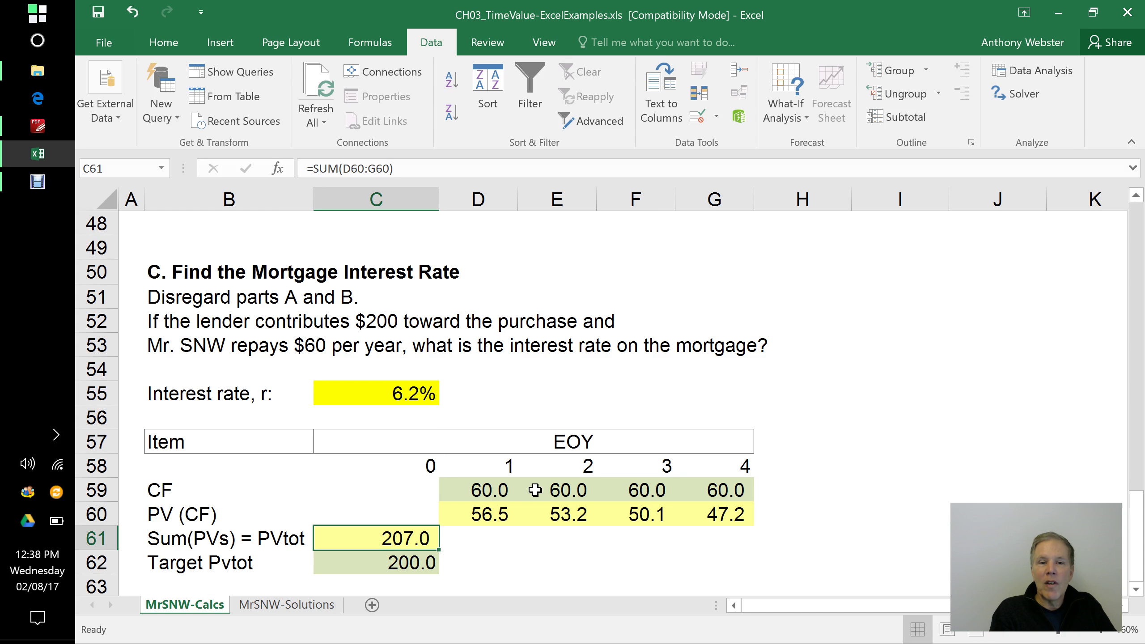
{"action": "left_click", "coordinate": [439, 393]}
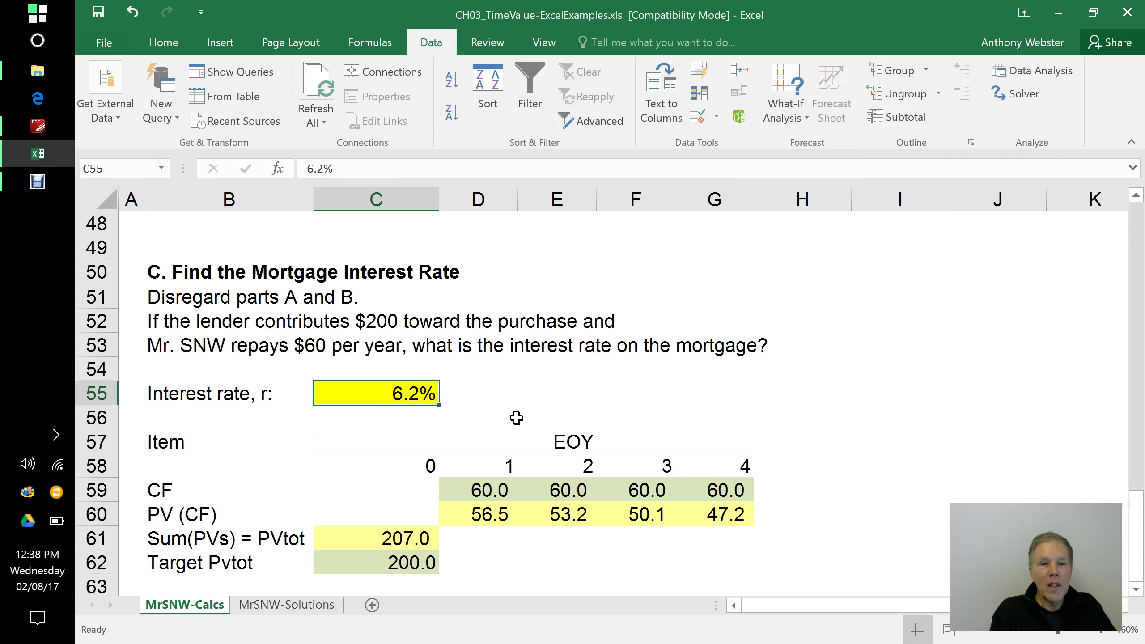
Use Goal Seek to bring the total in C61 to 200 by changing the interest rate in C55, and keep the solution
{"action": "left_click", "coordinate": [412, 540]}
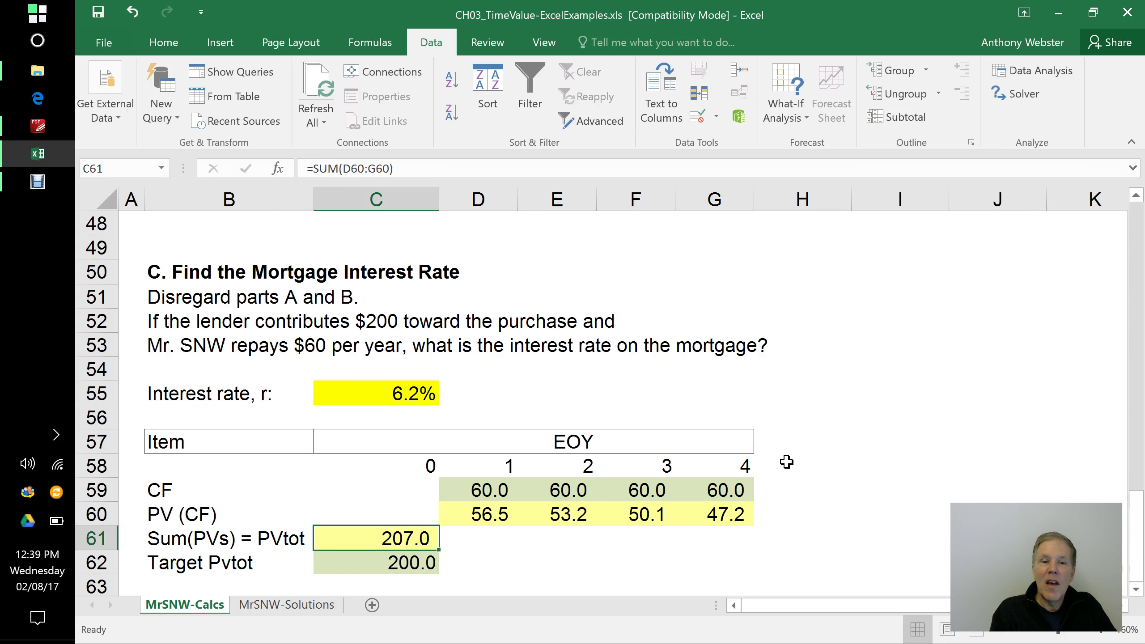
{"action": "left_click", "coordinate": [796, 117]}
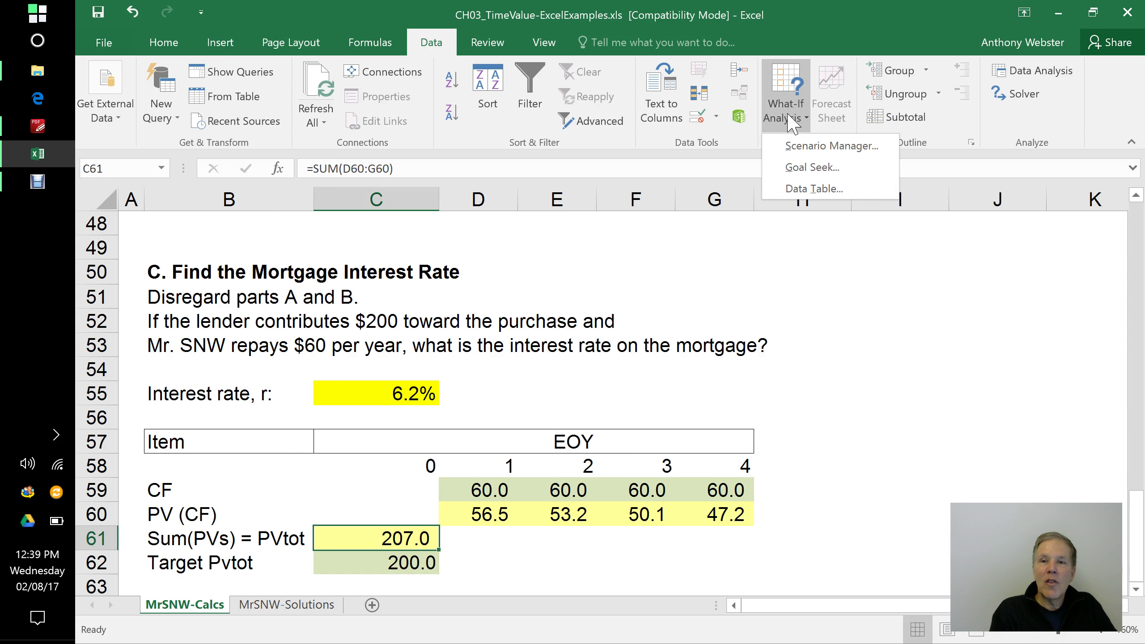
{"action": "left_click", "coordinate": [807, 168]}
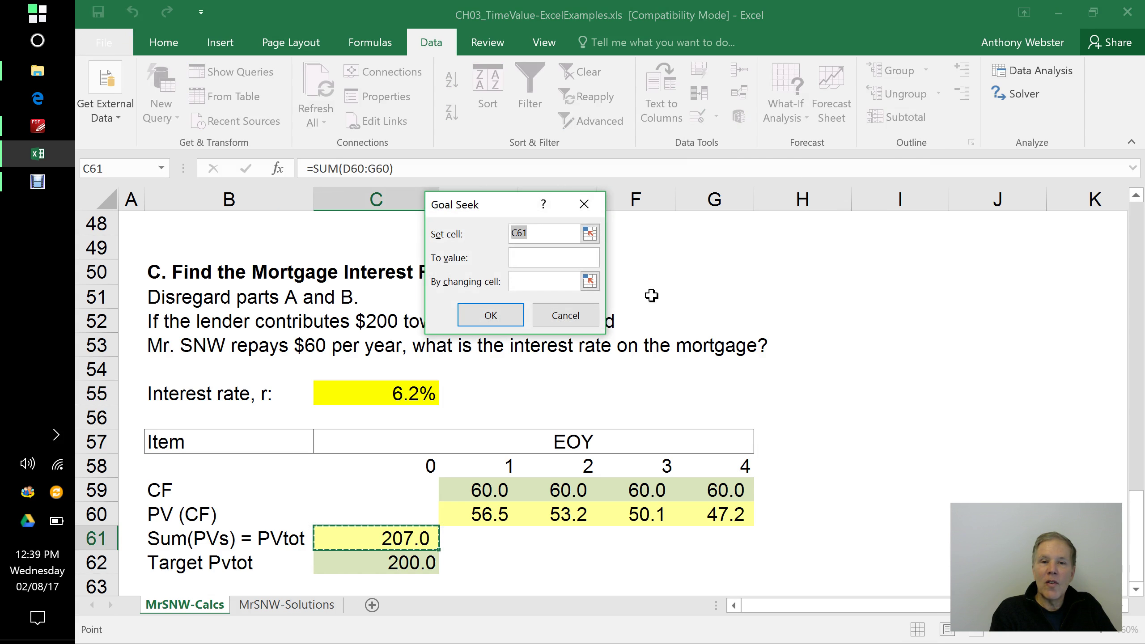
{"action": "left_click", "coordinate": [582, 258]}
{"action": "type", "text": "2"}
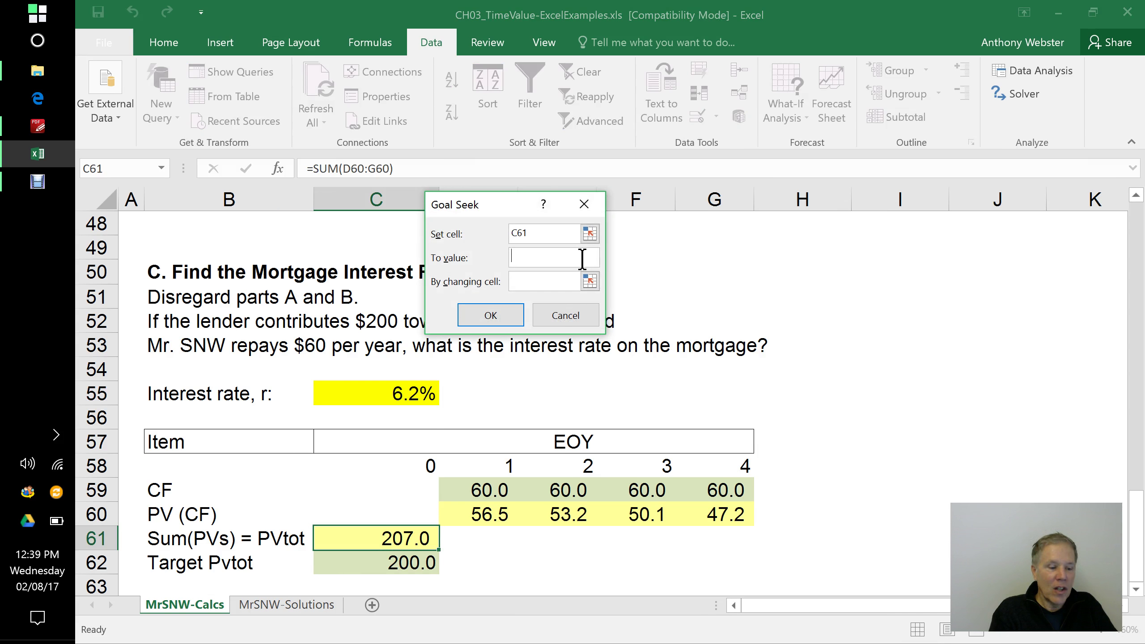
{"action": "type", "text": "00"}
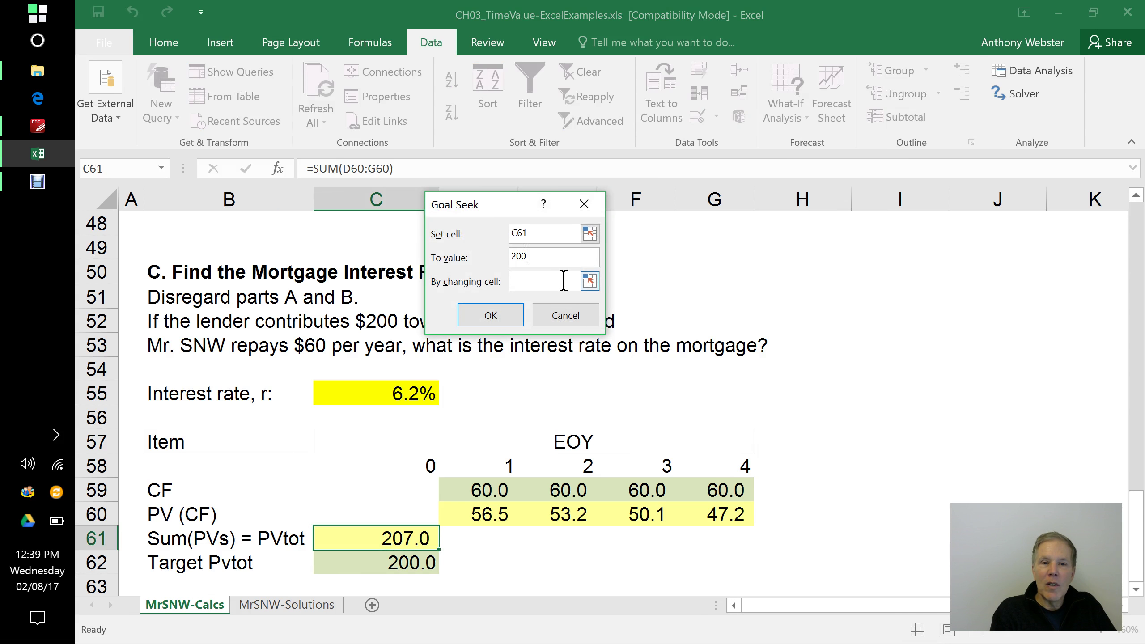
{"action": "left_click", "coordinate": [561, 281]}
{"action": "left_click", "coordinate": [412, 394]}
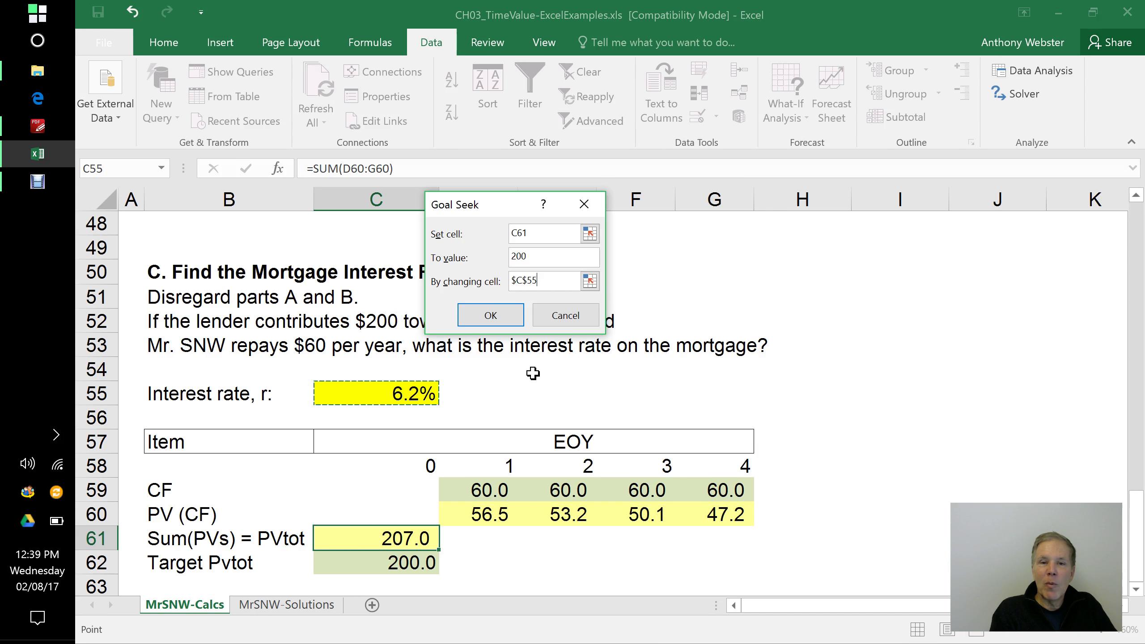
{"action": "left_click", "coordinate": [500, 316]}
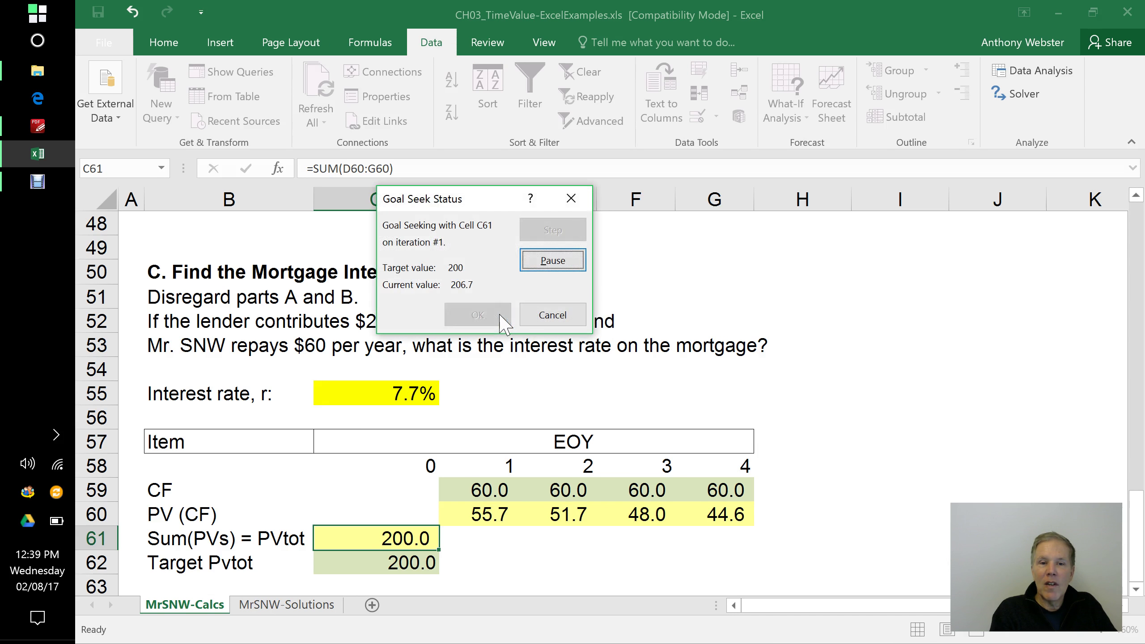
{"action": "left_click", "coordinate": [490, 320]}
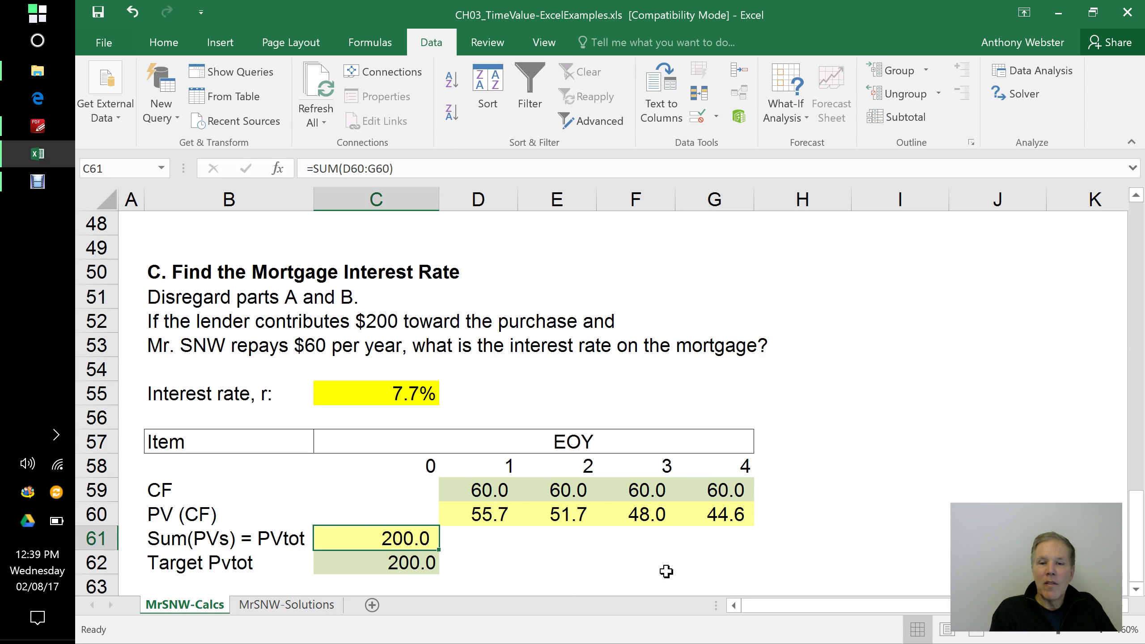
{"action": "left_click", "coordinate": [665, 543]}
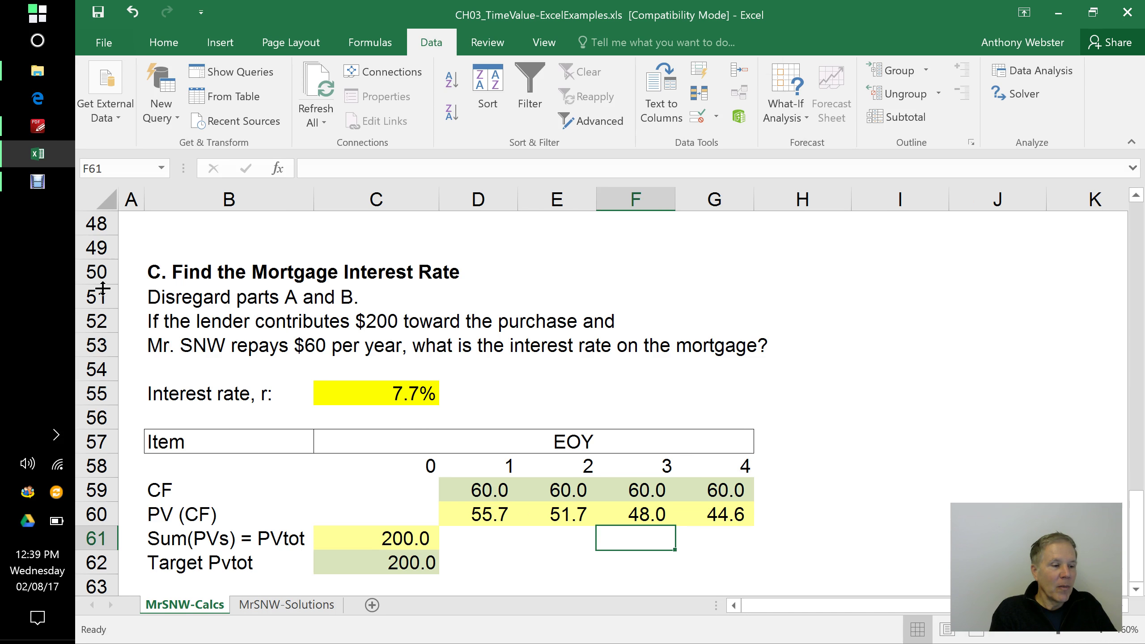
{"action": "left_click", "coordinate": [38, 182]}
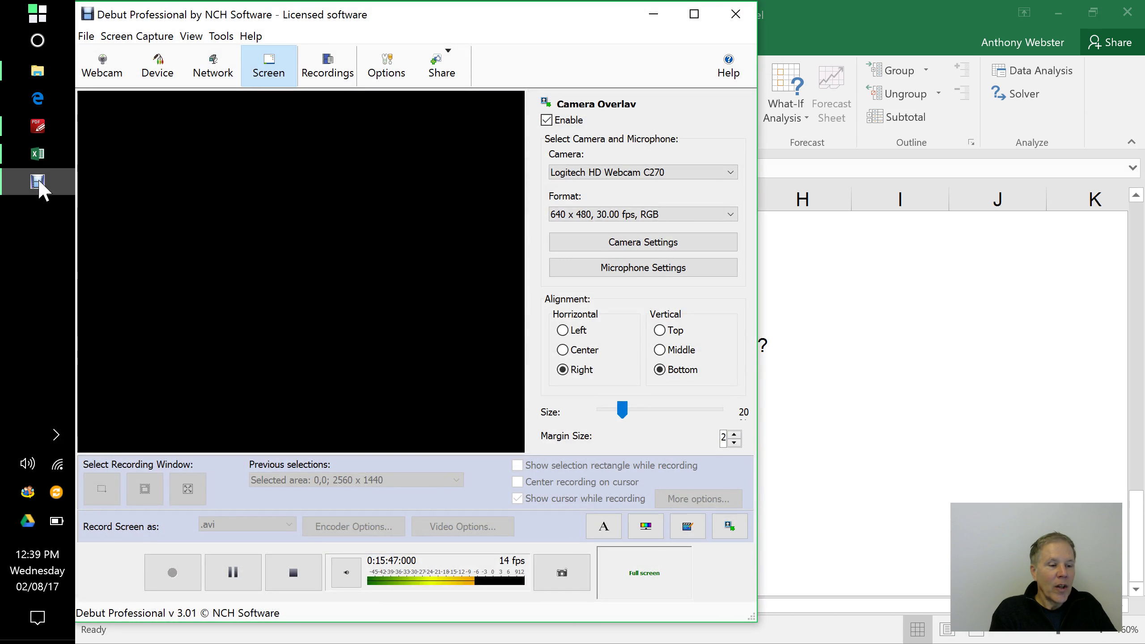